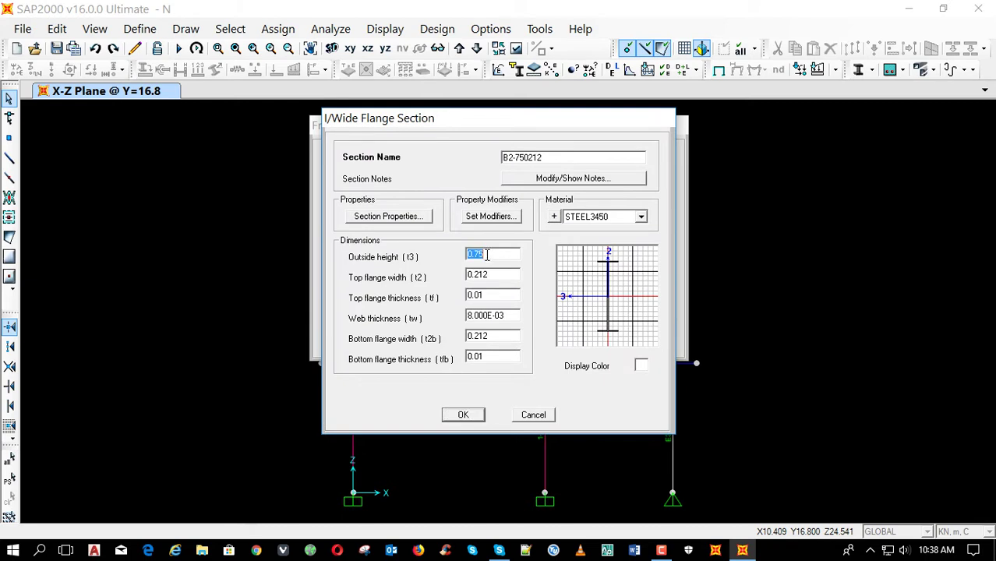
Set the outside height of section B2-750212 to 0.8 m and rename the section as B2-800212.
{"action": "left_click_drag", "start_coordinate": [489, 258], "coordinate": [478, 257]}
{"action": "type", "text": "8"}
{"action": "left_click_drag", "start_coordinate": [524, 159], "coordinate": [515, 162]}
{"action": "type", "text": "80"}
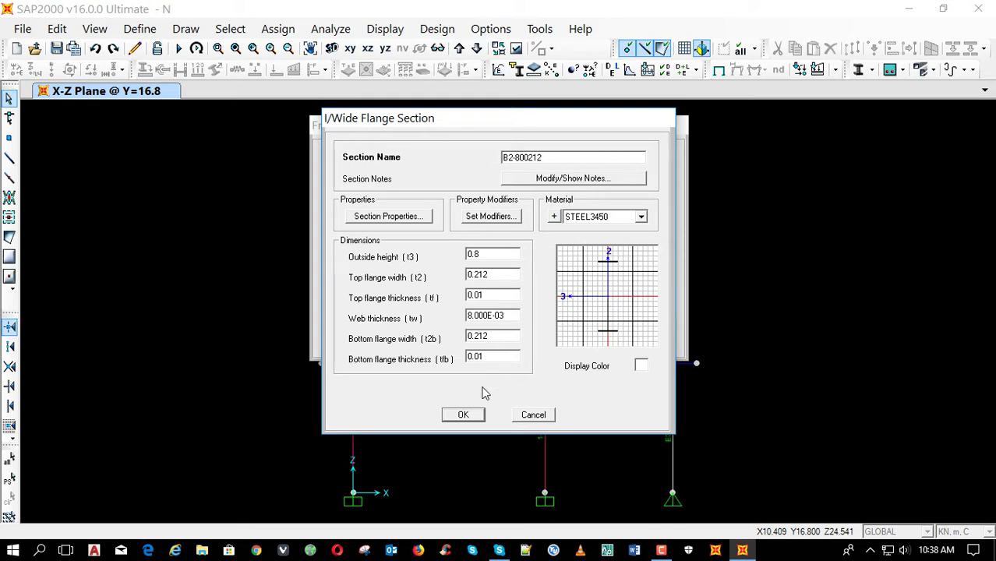
{"action": "left_click", "coordinate": [473, 416]}
{"action": "left_click", "coordinate": [473, 339]}
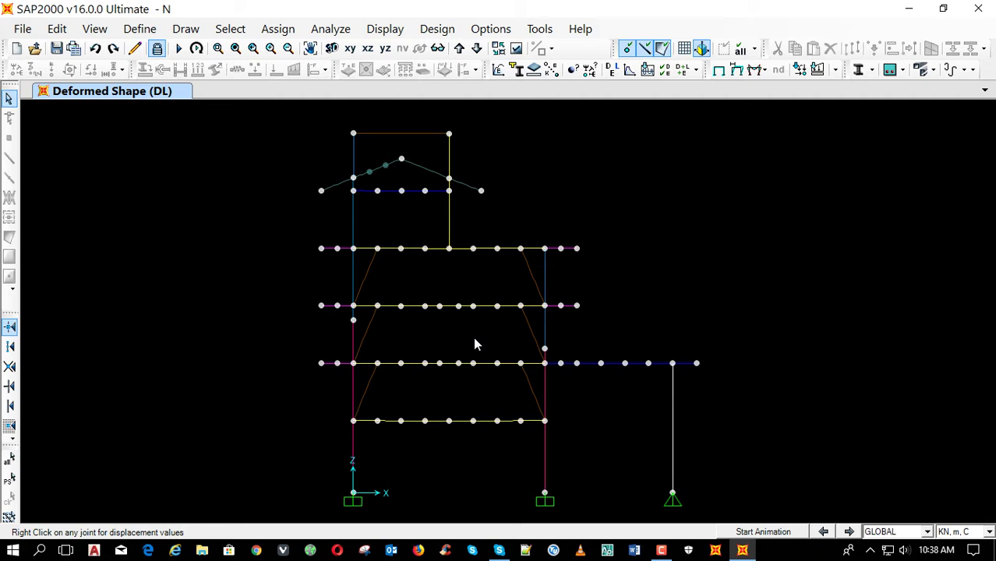
Run the steel design check and review the P-M interaction ratios on the X-Z frames at Y=25.2 and Y=33.6.
{"action": "key", "text": "shift+F5"}
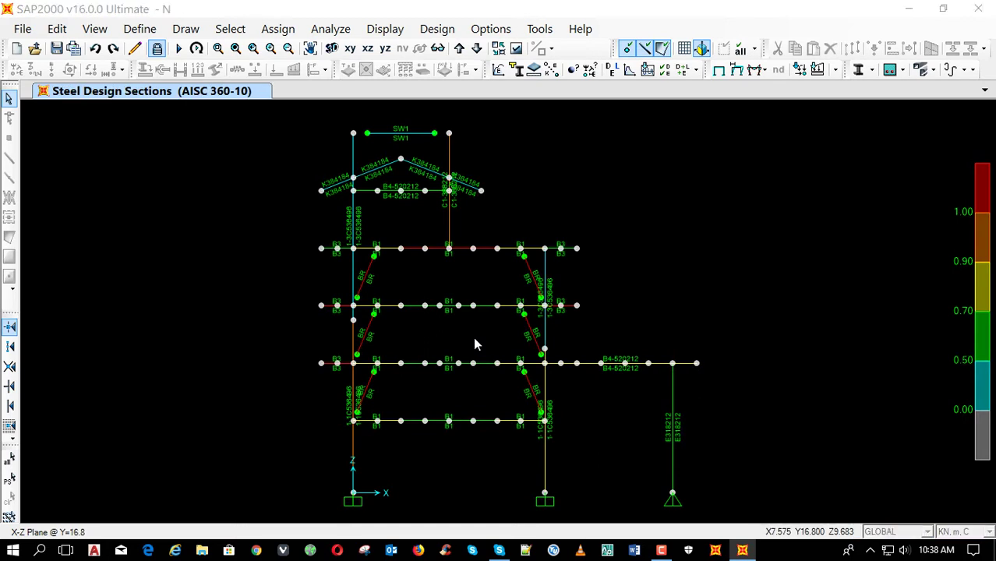
{"action": "left_click", "coordinate": [459, 345]}
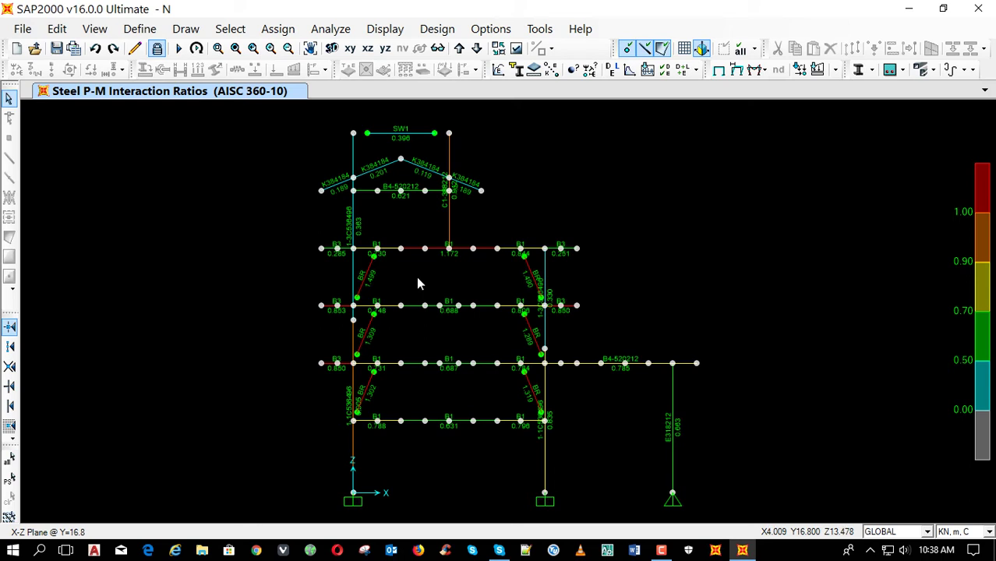
{"action": "left_click", "coordinate": [459, 48]}
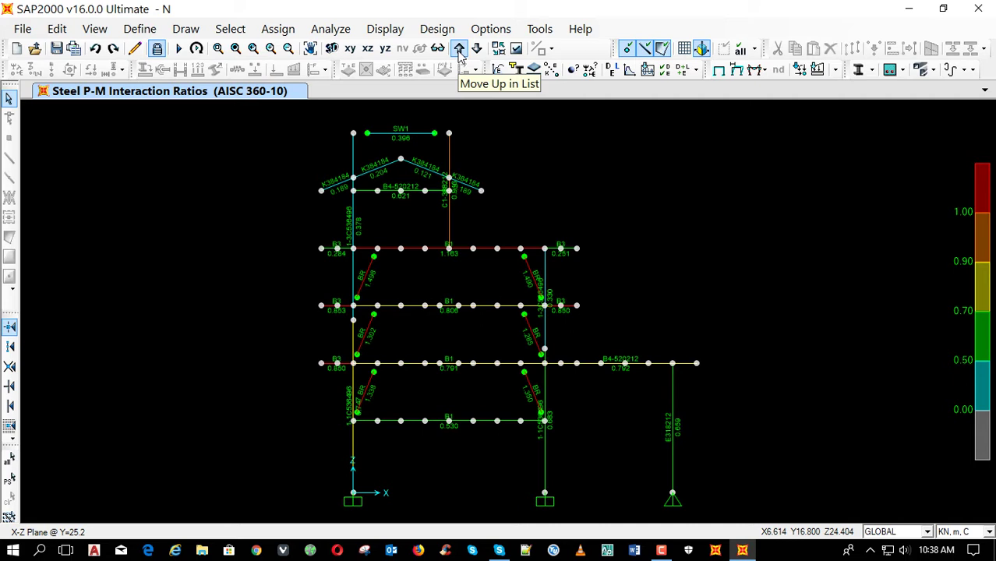
{"action": "left_click", "coordinate": [459, 49]}
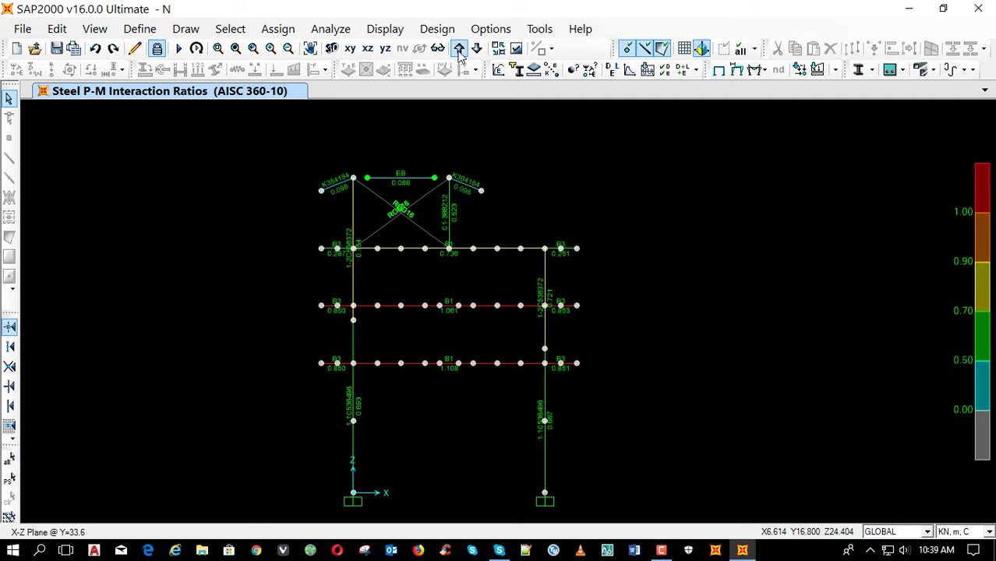
Unlock the model, deleting the analysis results, and open the frame section definitions.
{"action": "left_click", "coordinate": [157, 48]}
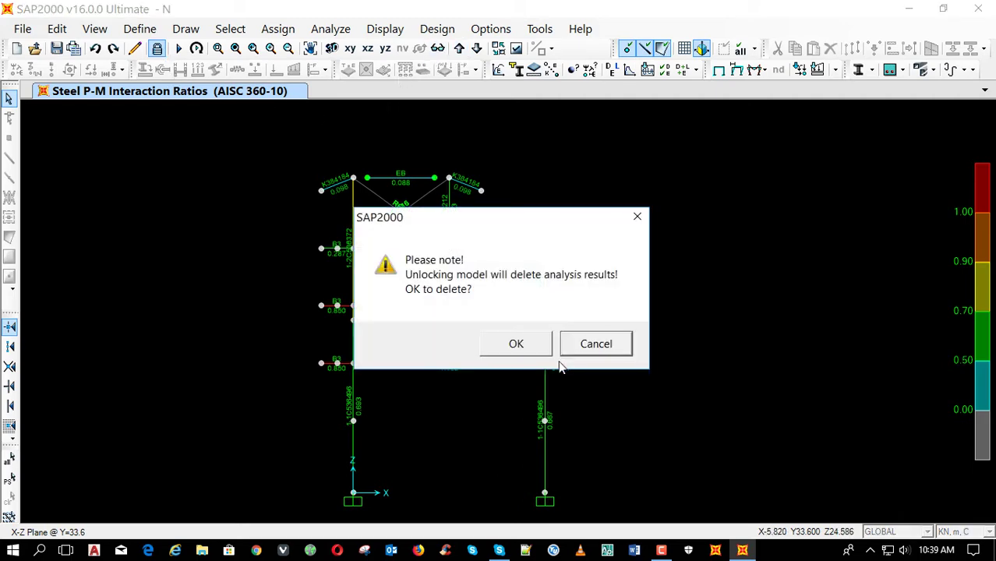
{"action": "left_click", "coordinate": [516, 344]}
{"action": "left_click", "coordinate": [517, 69]}
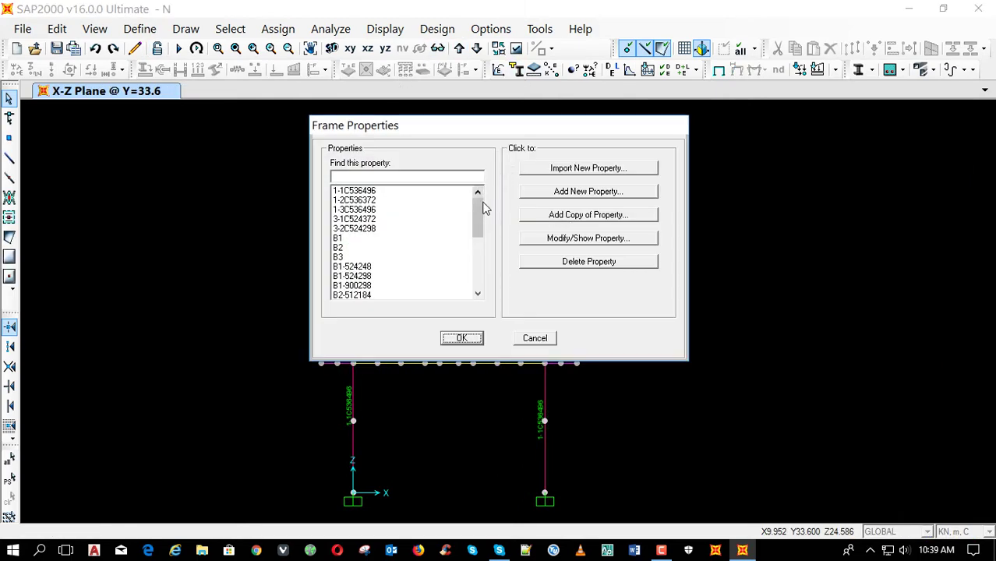
Set the web thickness of section B1-524248 to 0.01 m and shorten its name to B1-524.
{"action": "left_click_drag", "start_coordinate": [484, 208], "coordinate": [481, 236]}
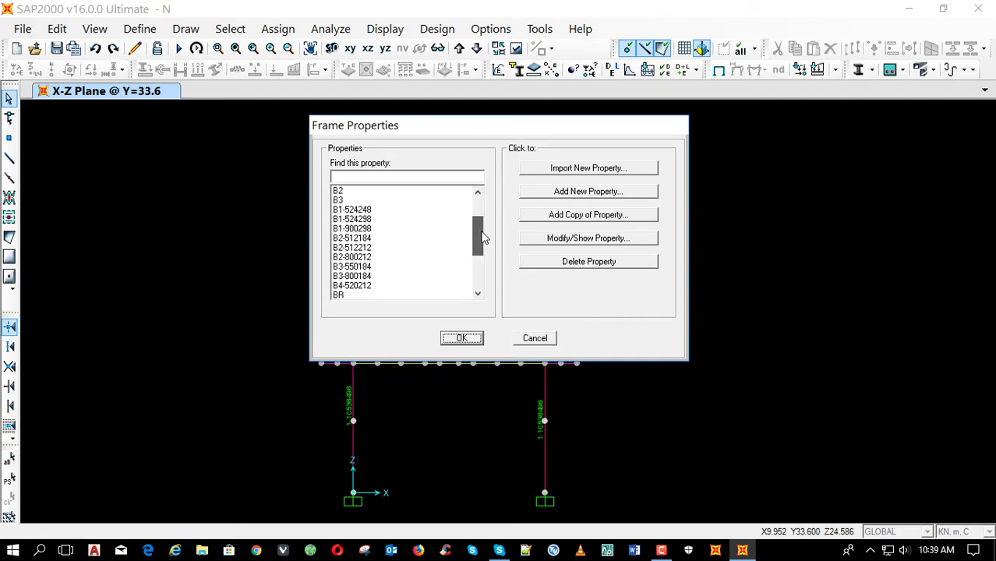
{"action": "left_click", "coordinate": [375, 231]}
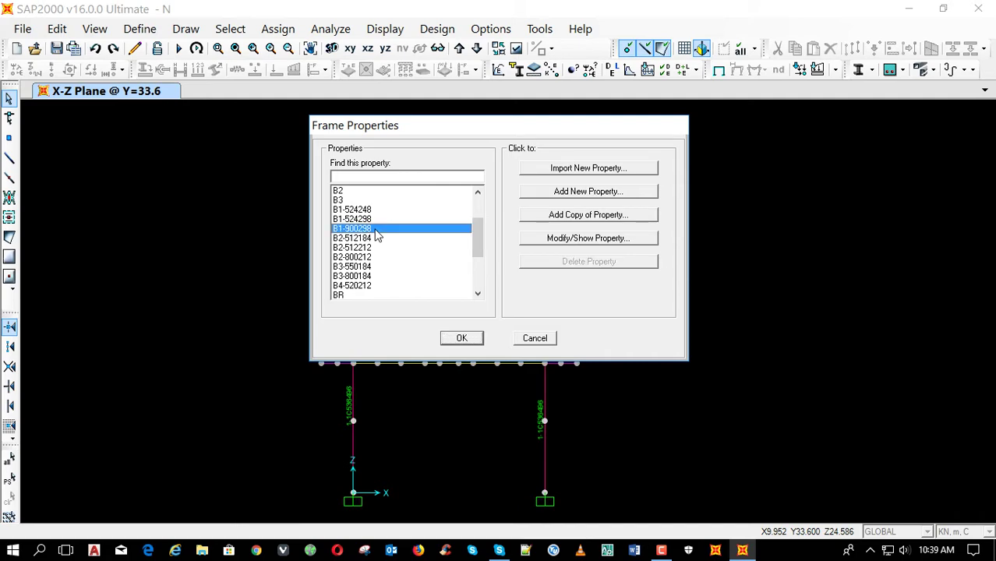
{"action": "left_click", "coordinate": [380, 219]}
{"action": "left_click", "coordinate": [380, 210]}
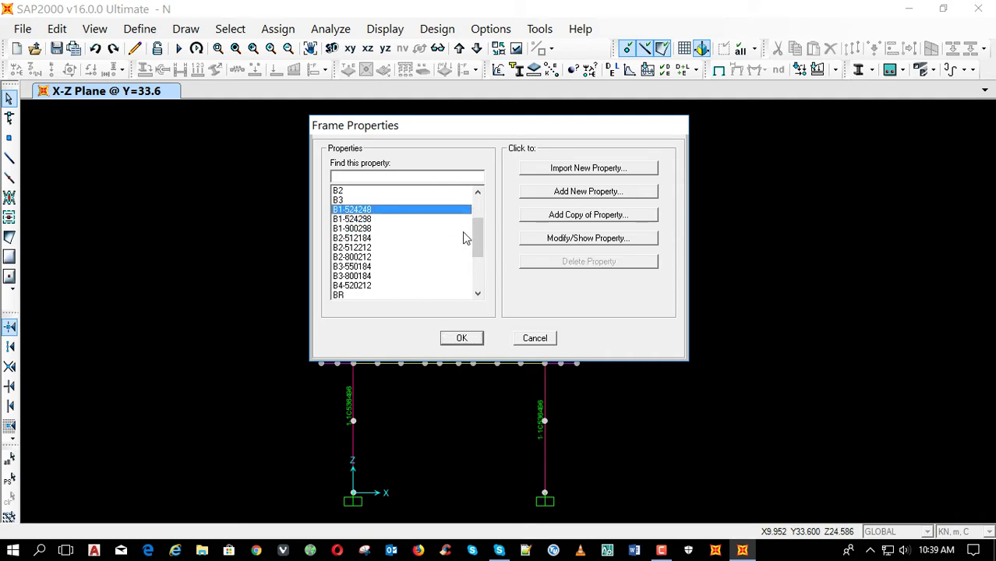
{"action": "left_click", "coordinate": [551, 242]}
{"action": "left_click", "coordinate": [499, 316]}
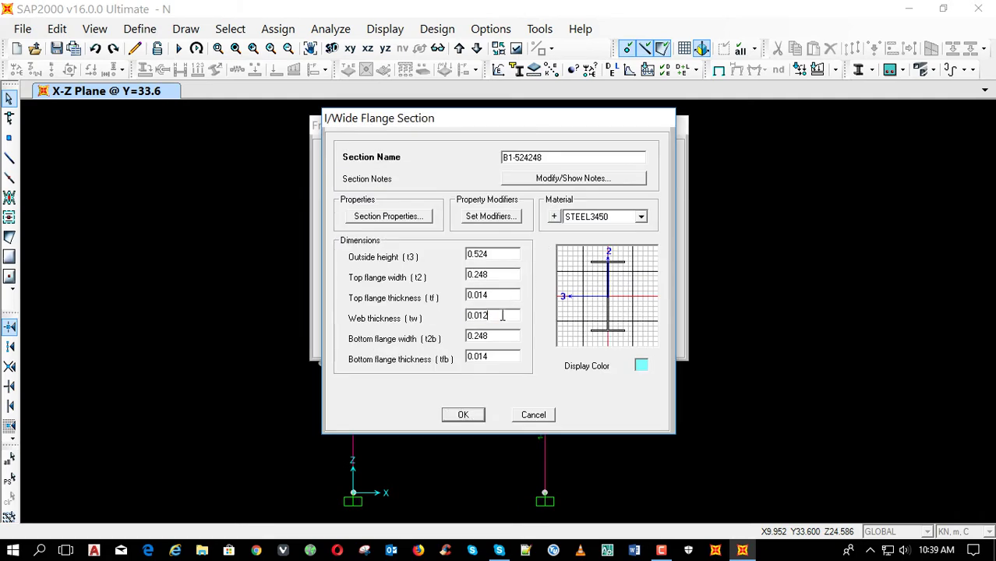
{"action": "key", "text": "BackSpace"}
{"action": "left_click_drag", "start_coordinate": [549, 158], "coordinate": [531, 159]}
{"action": "key", "text": "BackSpace"}
Set the top and bottom flange widths of section B1-524 to 0.298 m and accept the frame property changes.
{"action": "double_click", "coordinate": [483, 277]}
{"action": "left_click", "coordinate": [483, 277]}
{"action": "left_click_drag", "start_coordinate": [483, 274], "coordinate": [479, 275]}
{"action": "type", "text": "9"}
{"action": "double_click", "coordinate": [483, 336]}
{"action": "left_click", "coordinate": [484, 336]}
{"action": "left_click_drag", "start_coordinate": [484, 336], "coordinate": [479, 336]}
{"action": "type", "text": "9"}
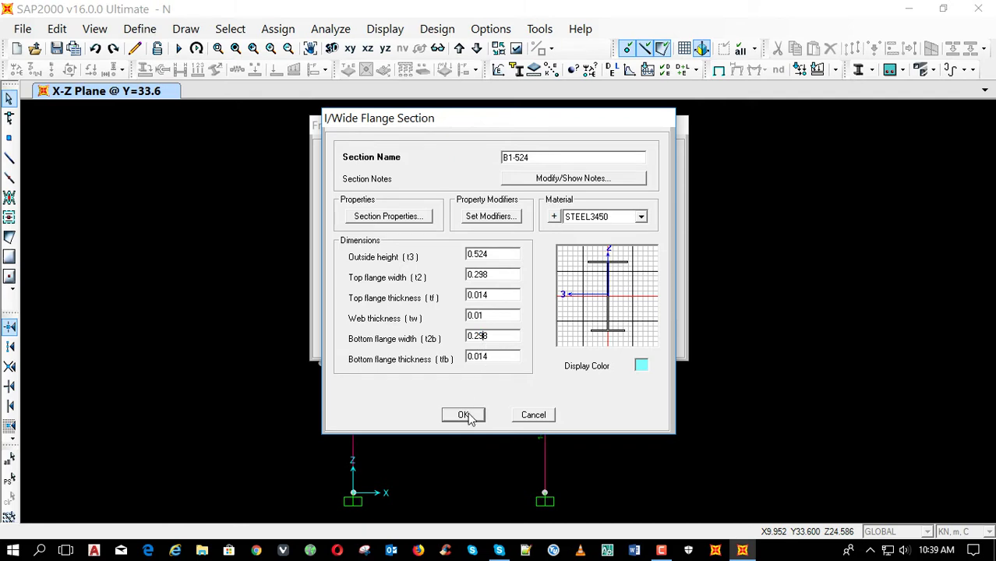
{"action": "left_click", "coordinate": [464, 415]}
{"action": "left_click", "coordinate": [462, 340]}
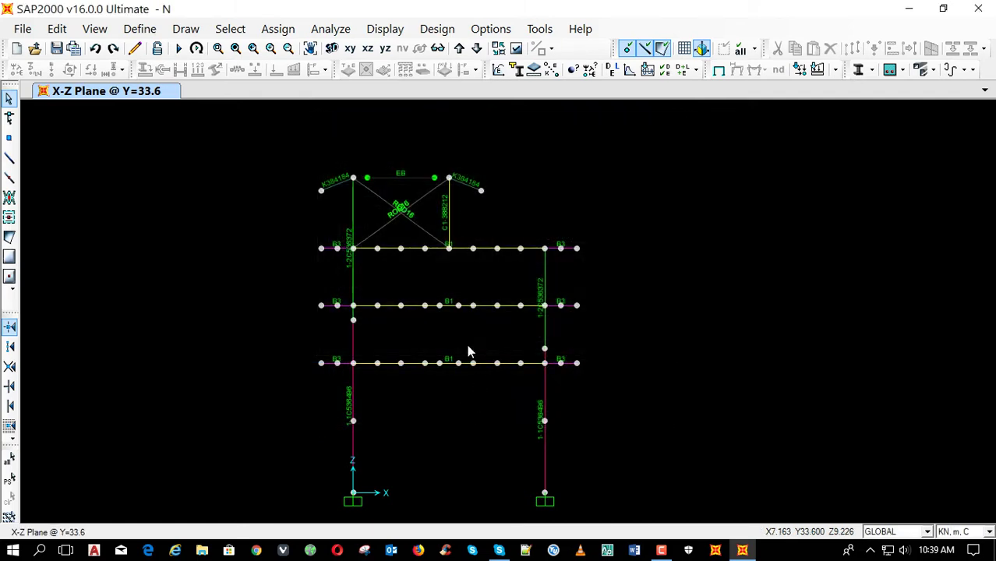
Set both the top and bottom flange thicknesses of section BR to 10.000E-03 m.
{"action": "left_click", "coordinate": [517, 70]}
{"action": "left_click_drag", "start_coordinate": [477, 222], "coordinate": [485, 248]}
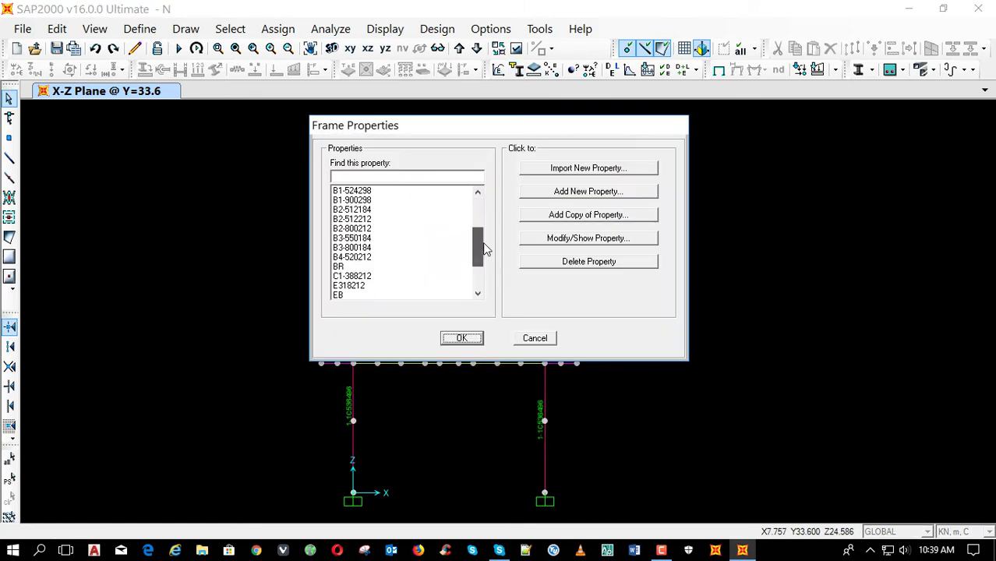
{"action": "left_click", "coordinate": [438, 267]}
{"action": "left_click", "coordinate": [565, 243]}
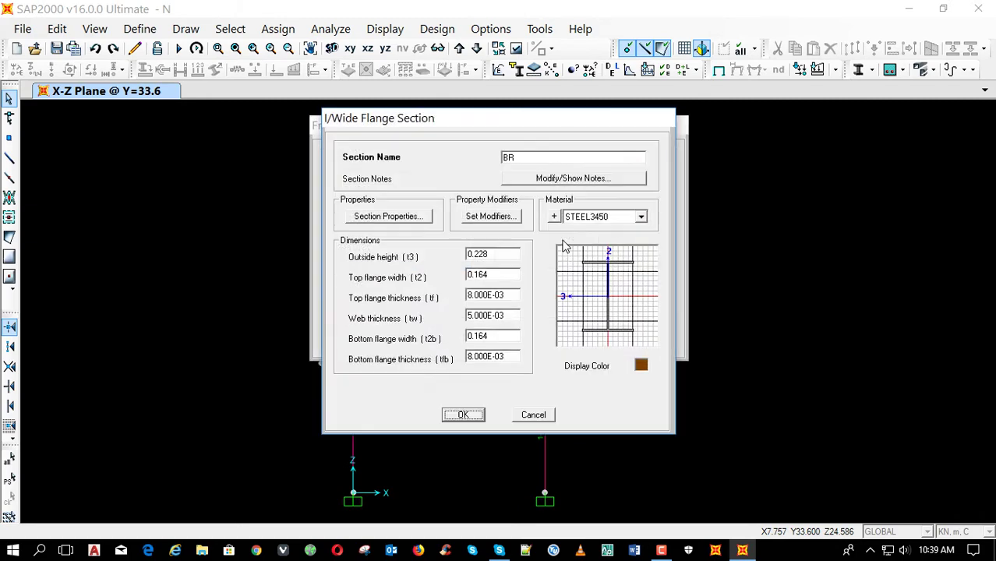
{"action": "left_click", "coordinate": [473, 297]}
{"action": "left_click_drag", "start_coordinate": [474, 296], "coordinate": [466, 304]}
{"action": "type", "text": "10"}
{"action": "left_click_drag", "start_coordinate": [474, 357], "coordinate": [470, 367]}
{"action": "type", "text": "10"}
Revise the outside height of section BR and accept the section changes.
{"action": "double_click", "coordinate": [503, 256]}
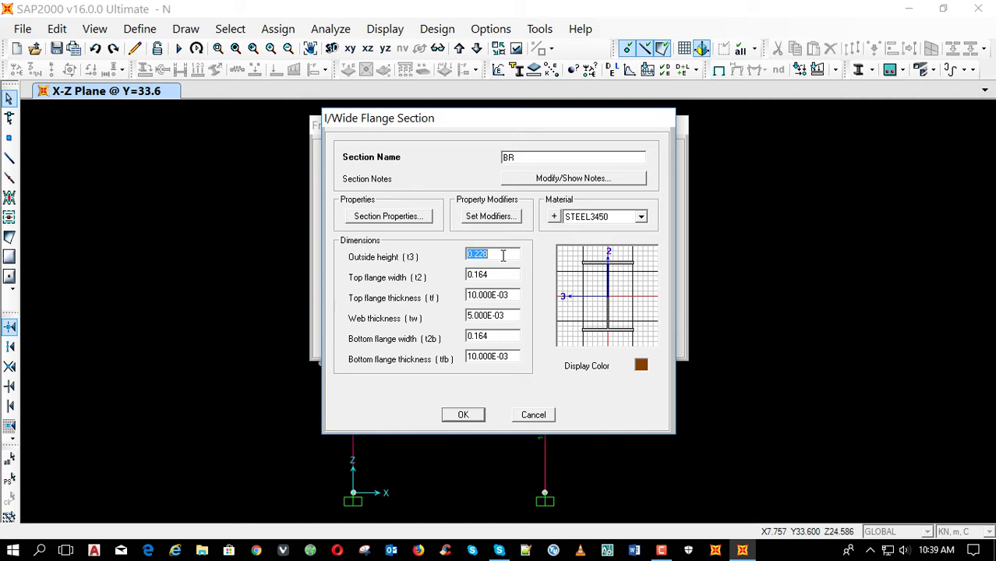
{"action": "key", "text": "BackSpace"}
{"action": "left_click", "coordinate": [464, 415]}
{"action": "left_click", "coordinate": [466, 339]}
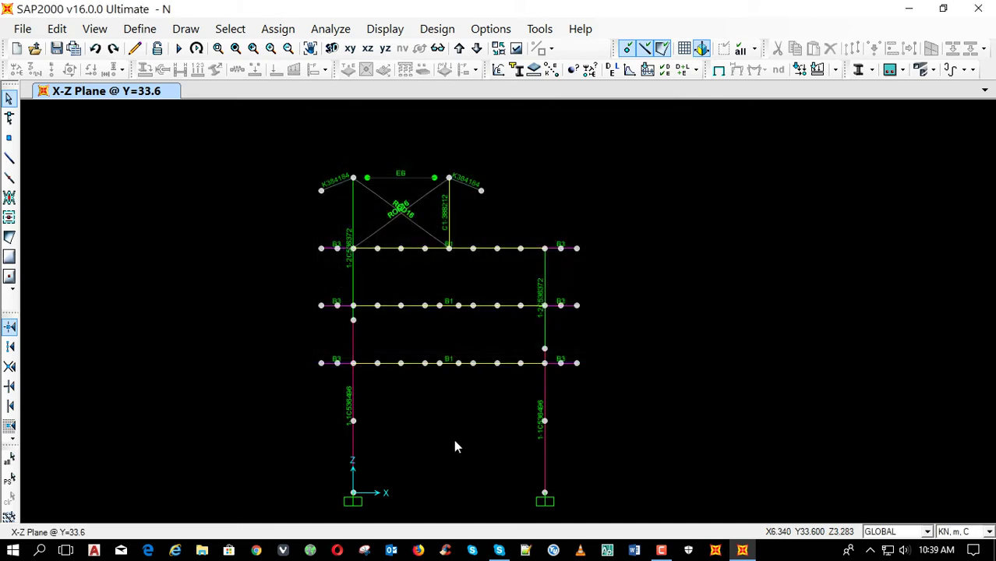
Run the analysis and steel design check, and review the P-M ratios on successive X-Z frames through Y=16.8.
{"action": "key", "text": "F5"}
{"action": "key", "text": "Return"}
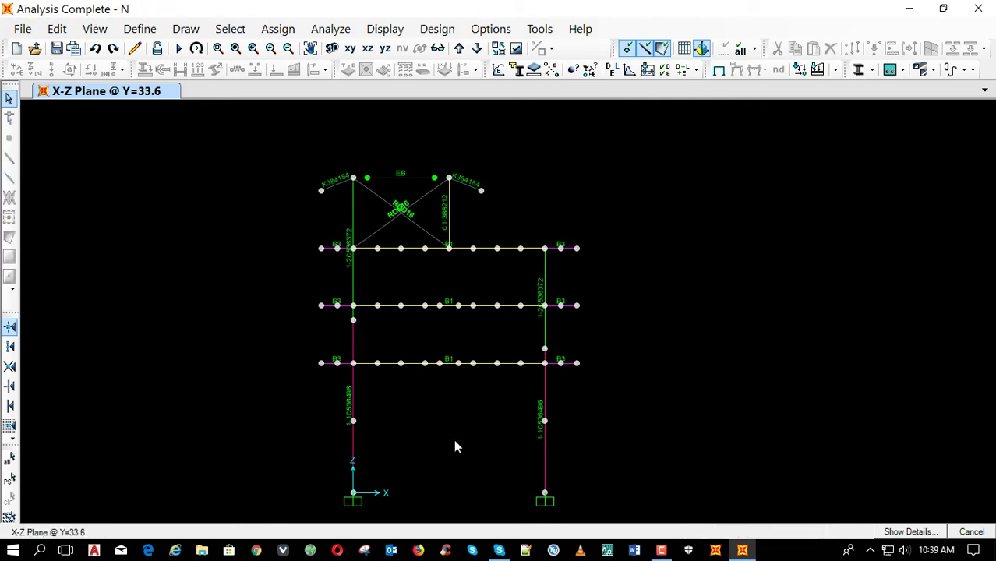
{"action": "key", "text": "shift+F5"}
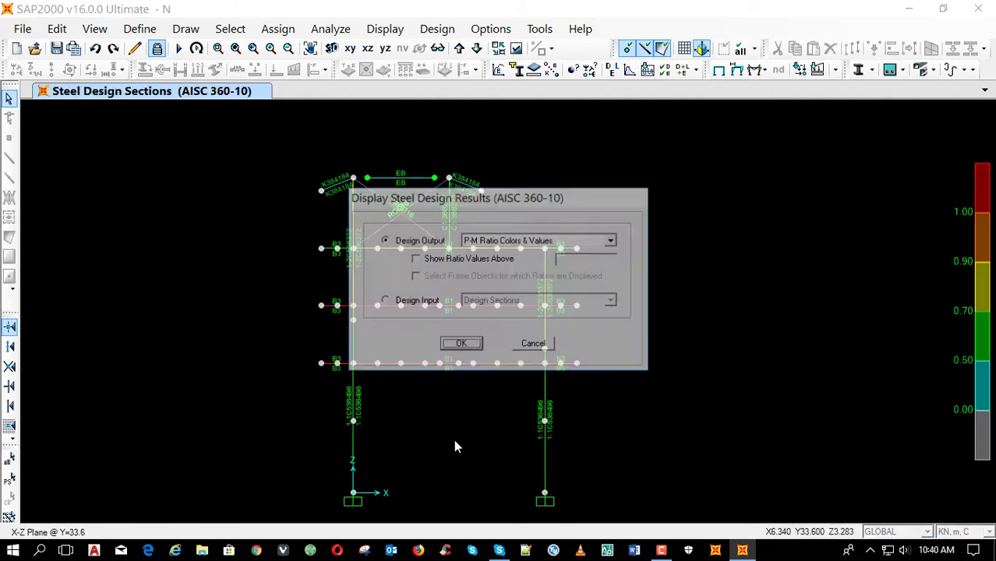
{"action": "key", "text": "Return"}
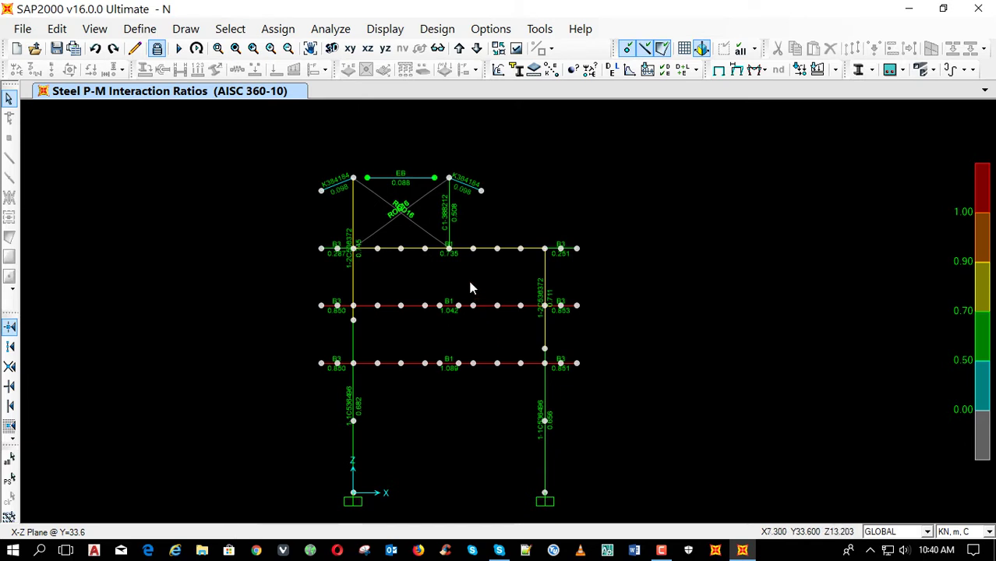
{"action": "left_click", "coordinate": [460, 51]}
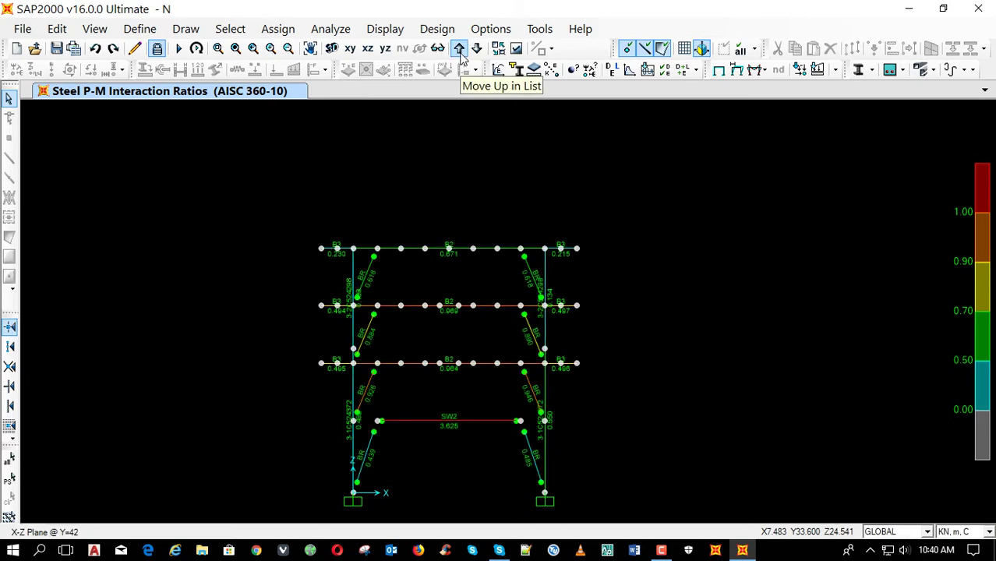
{"action": "left_click", "coordinate": [460, 50]}
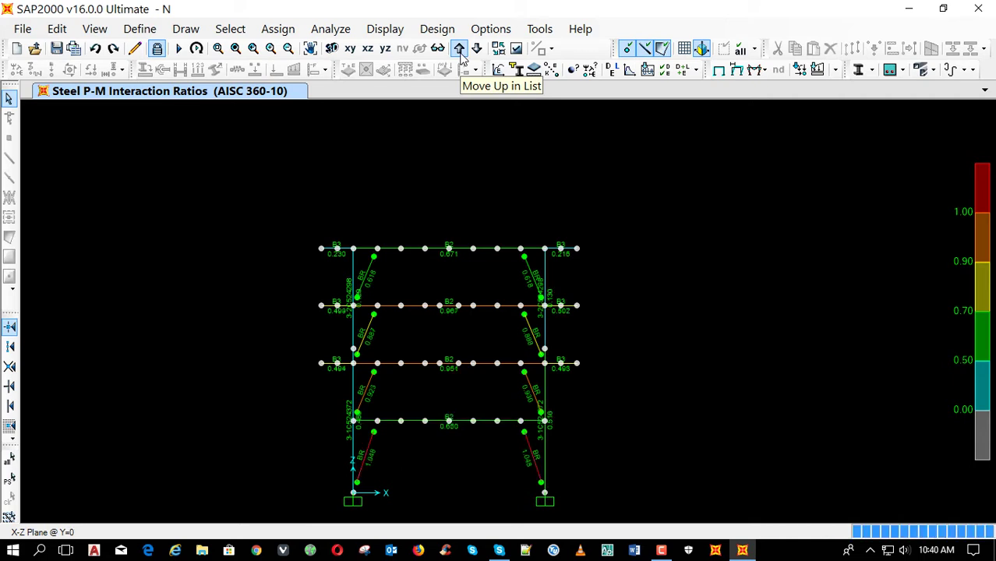
{"action": "left_click", "coordinate": [460, 50]}
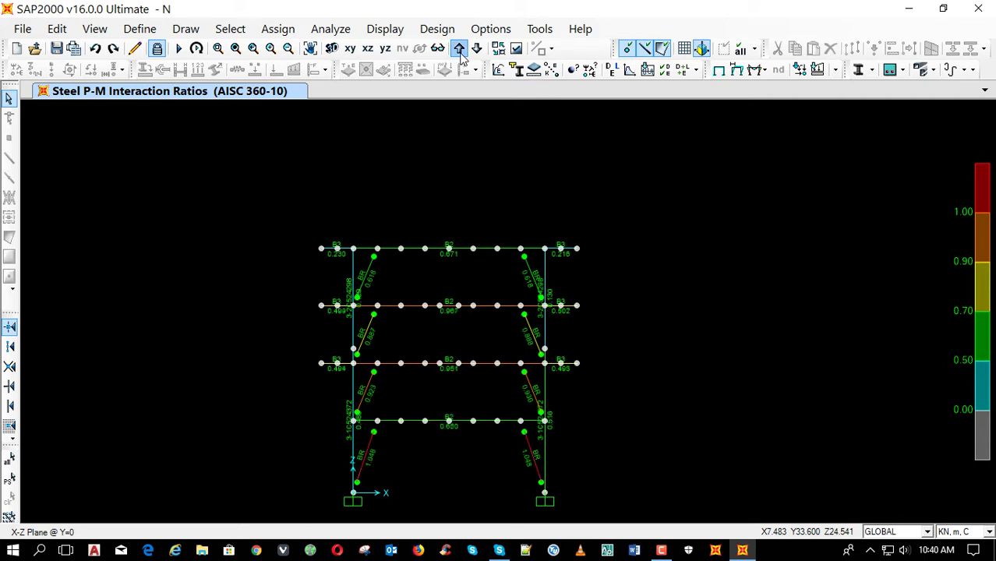
{"action": "left_click", "coordinate": [460, 50]}
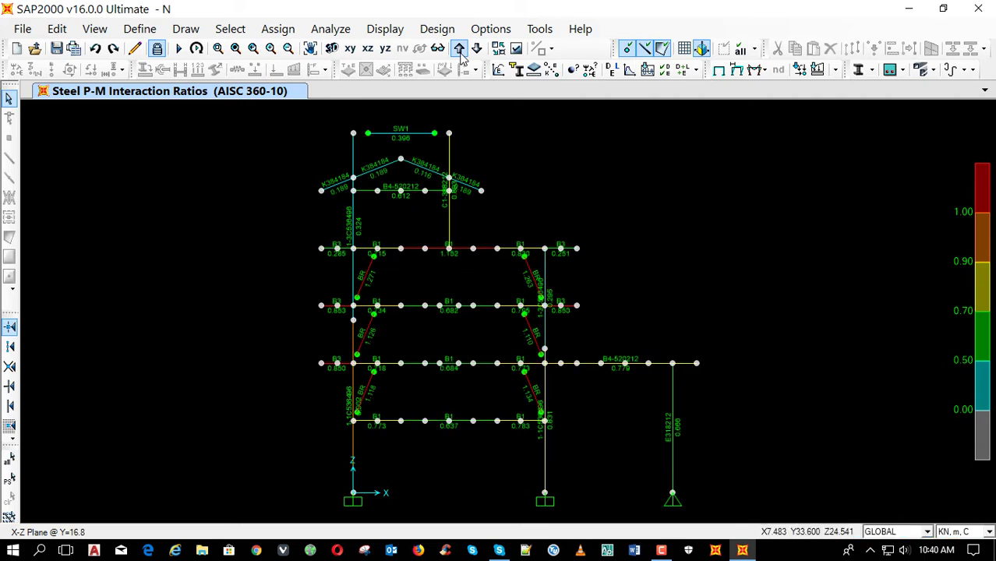
Unlock the model, deleting the analysis results, and open frame section B3-800184 for modification.
{"action": "left_click", "coordinate": [157, 49]}
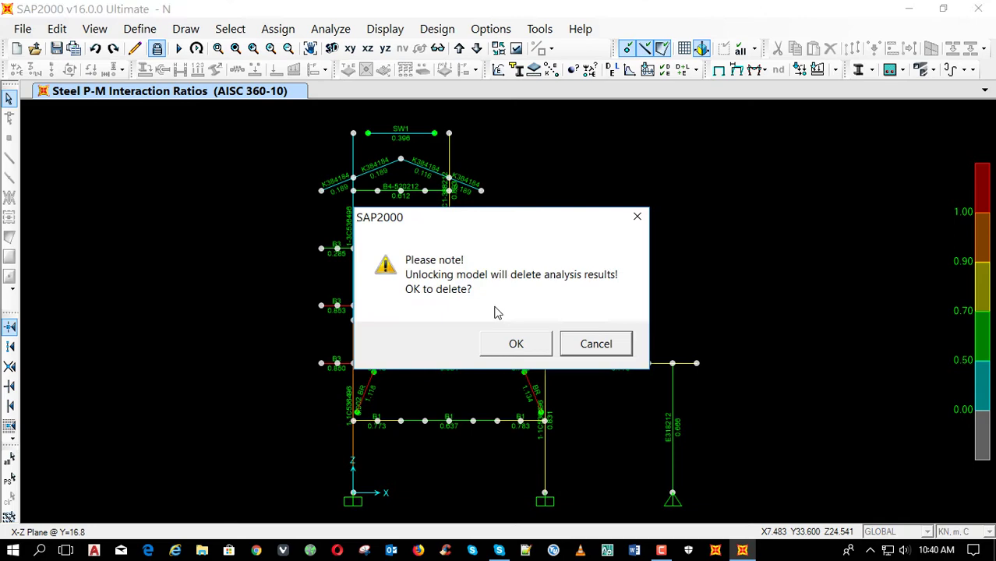
{"action": "left_click", "coordinate": [517, 344]}
{"action": "left_click", "coordinate": [518, 69]}
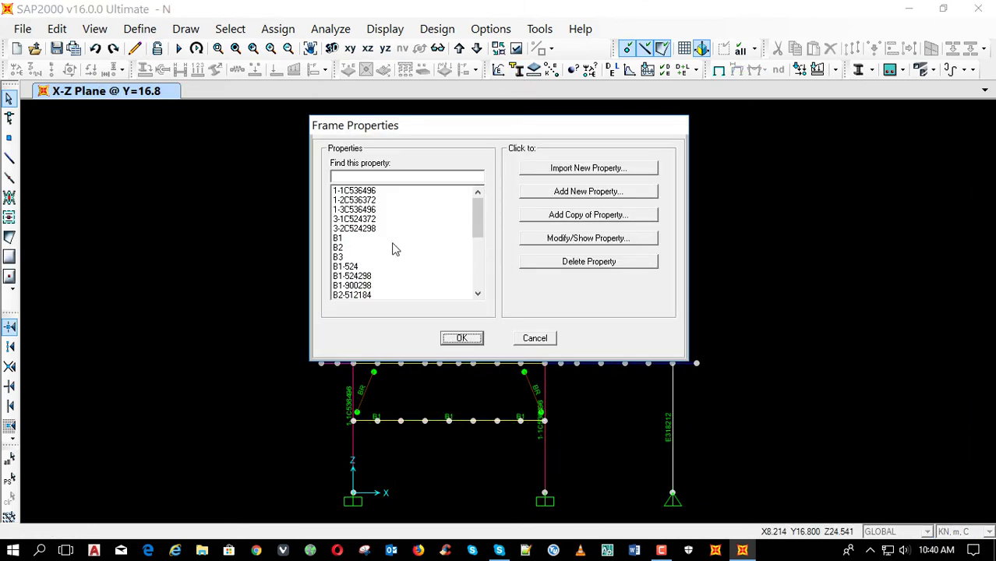
{"action": "left_click", "coordinate": [348, 257]}
{"action": "scroll", "coordinate": [384, 277], "scroll_direction": "down", "scroll_amount": 1}
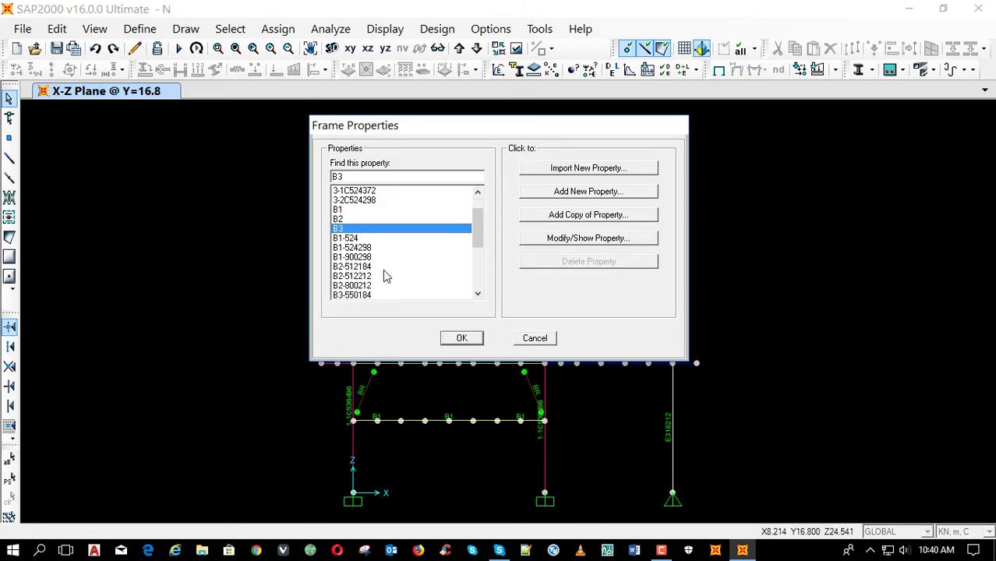
{"action": "left_click", "coordinate": [379, 297]}
{"action": "scroll", "coordinate": [383, 289], "scroll_direction": "down", "scroll_amount": 1}
{"action": "left_click", "coordinate": [382, 278]}
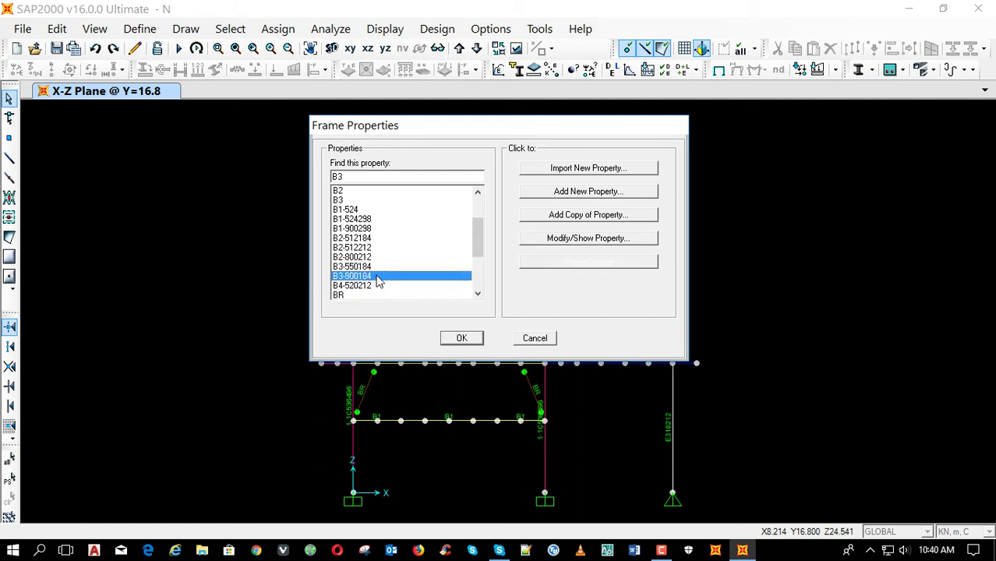
{"action": "left_click", "coordinate": [540, 246]}
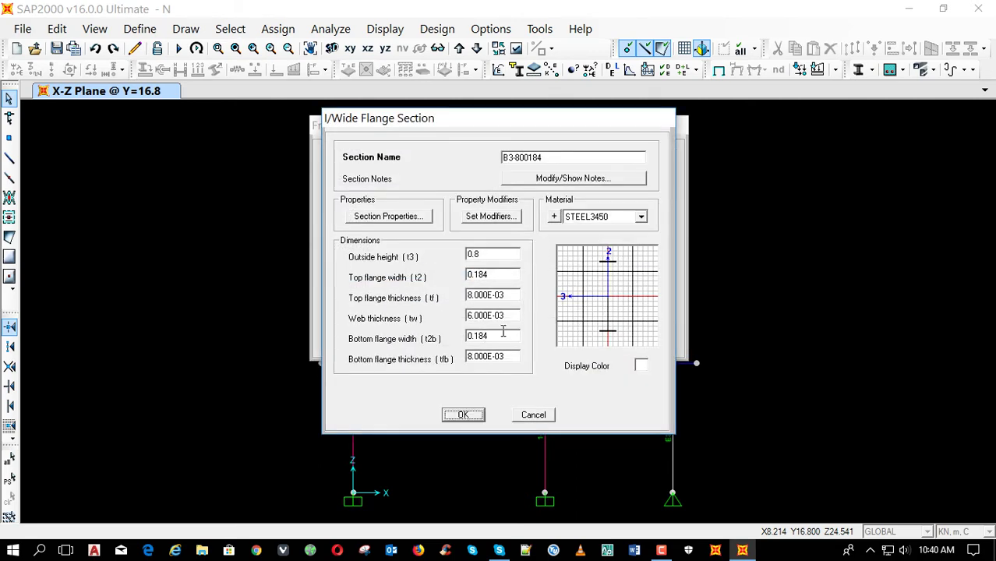
{"action": "left_click", "coordinate": [470, 358]}
{"action": "key", "text": "BackSpace"}
{"action": "type", "text": "10"}
{"action": "double_click", "coordinate": [469, 296]}
{"action": "left_click", "coordinate": [470, 298]}
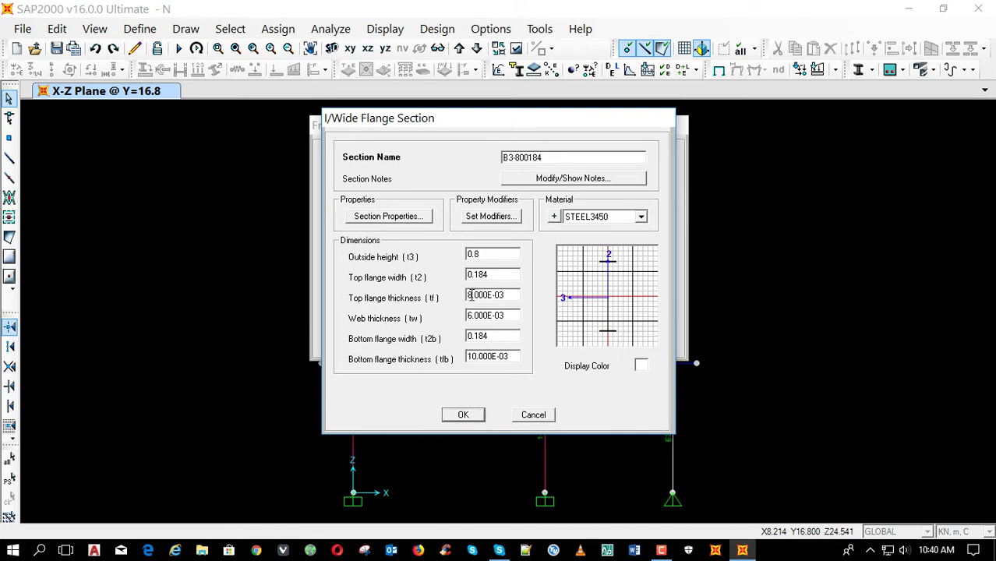
{"action": "key", "text": "Delete"}
{"action": "type", "text": "10"}
{"action": "double_click", "coordinate": [477, 254]}
{"action": "left_click_drag", "start_coordinate": [473, 255], "coordinate": [487, 255]}
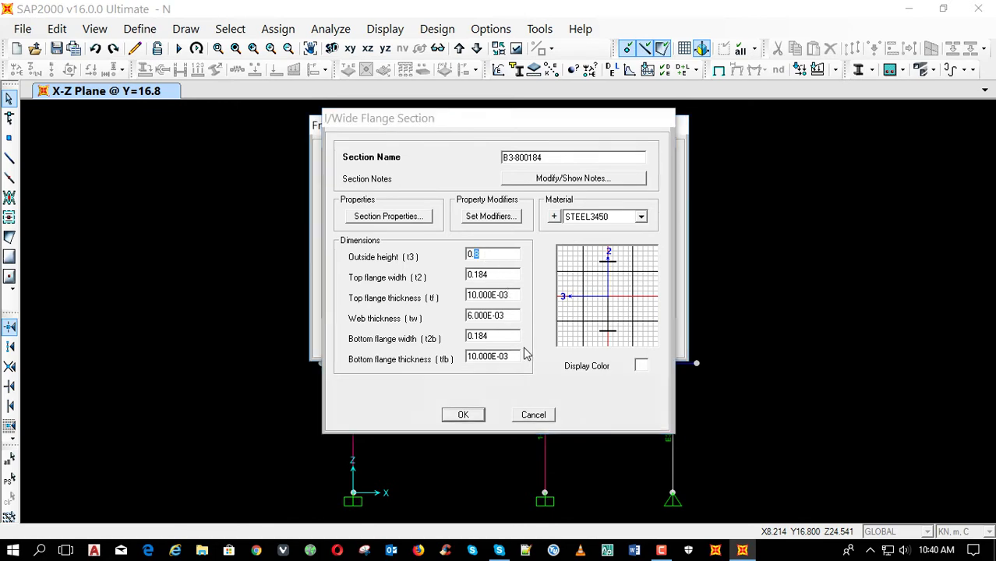
{"action": "left_click", "coordinate": [534, 415]}
Set the outside height of section B3-800184 to 0.75 m and rename the section as B3-750184.
{"action": "left_click", "coordinate": [552, 242]}
{"action": "double_click", "coordinate": [473, 255]}
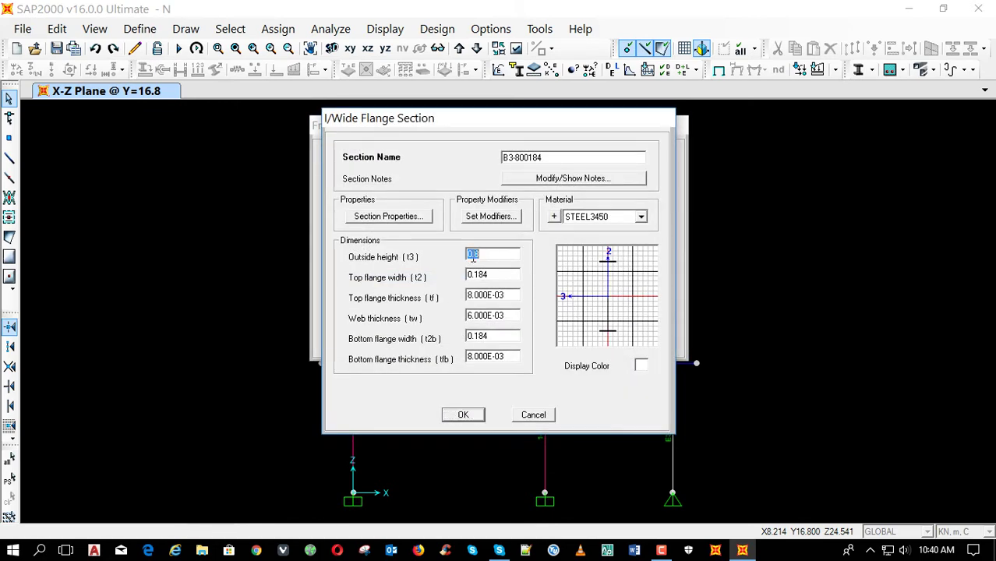
{"action": "left_click_drag", "start_coordinate": [474, 255], "coordinate": [483, 254]}
{"action": "type", "text": "75"}
{"action": "left_click_drag", "start_coordinate": [516, 159], "coordinate": [522, 162]}
{"action": "type", "text": "75"}
{"action": "left_click", "coordinate": [463, 414]}
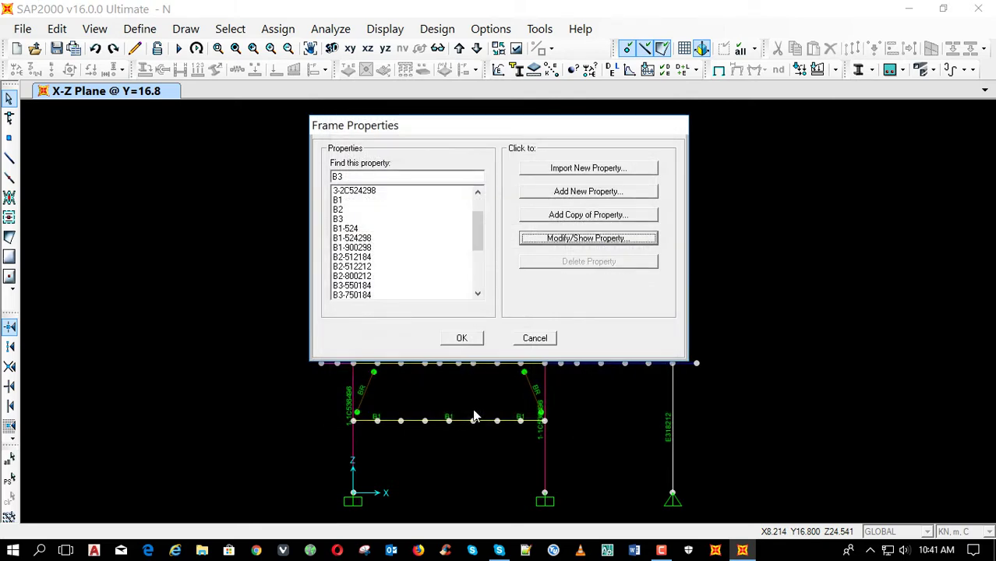
Set the outside height of frame section B1-524298 to 0.55 m and rename the section as B1-550298.
{"action": "left_click", "coordinate": [375, 240]}
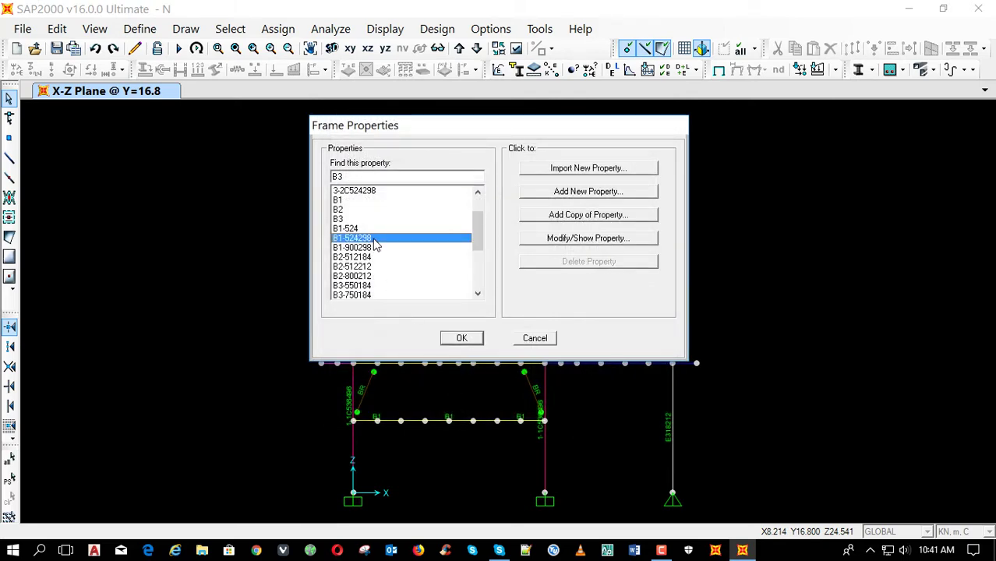
{"action": "left_click", "coordinate": [580, 240]}
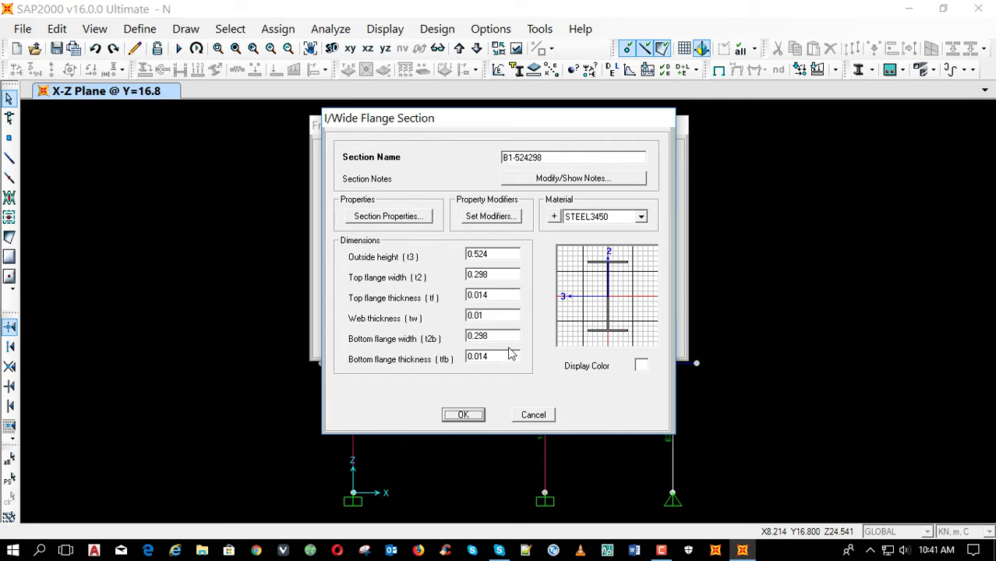
{"action": "double_click", "coordinate": [483, 255]}
{"action": "left_click", "coordinate": [484, 256]}
{"action": "key", "text": "BackSpace"}
{"action": "key", "text": "BackSpace"}
{"action": "type", "text": "550"}
{"action": "left_click", "coordinate": [463, 414]}
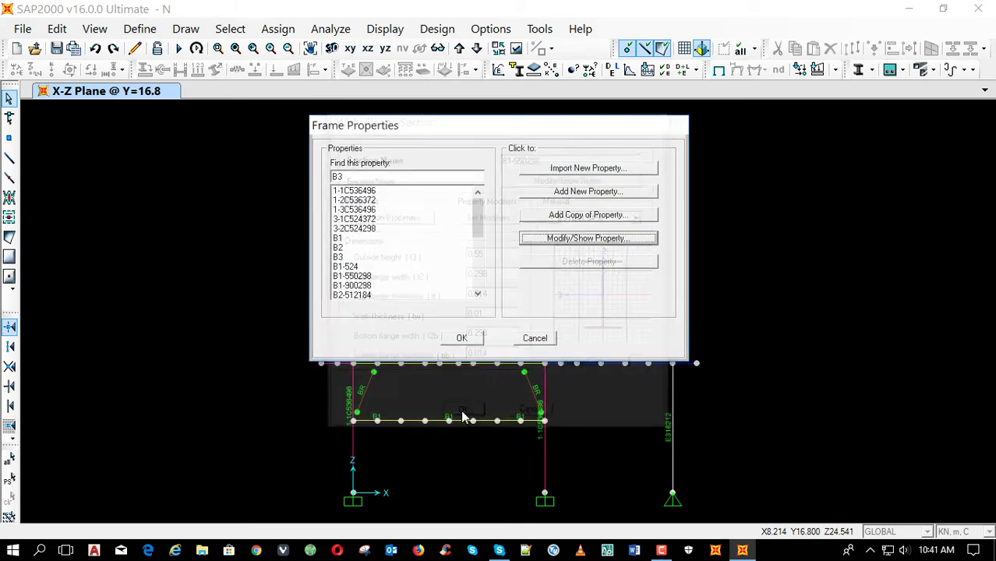
Set the outside height of section B1-524 to 0.55 m, rename it as B1-550, and accept the section changes.
{"action": "left_click", "coordinate": [368, 267]}
{"action": "left_click", "coordinate": [555, 239]}
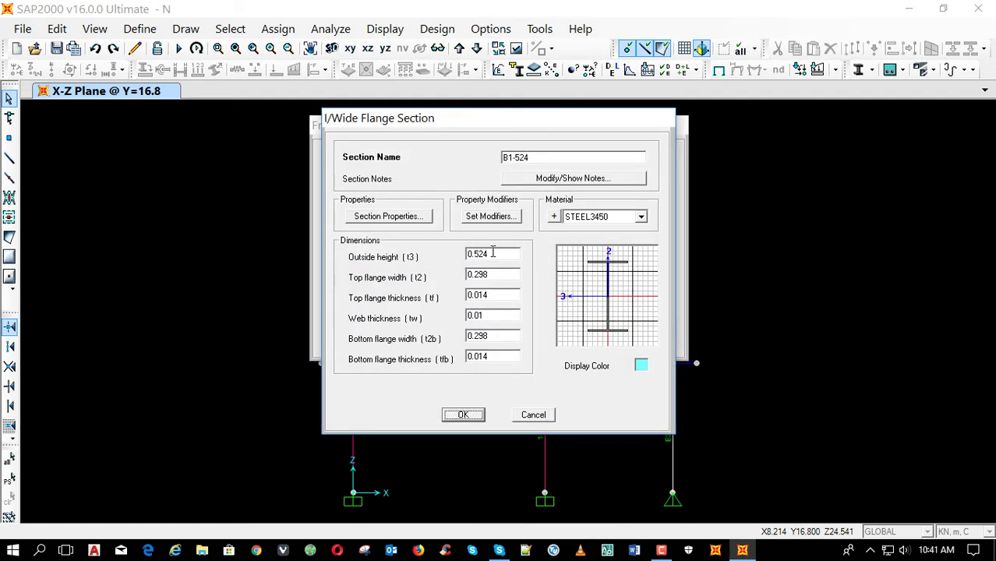
{"action": "double_click", "coordinate": [490, 255]}
{"action": "left_click", "coordinate": [492, 254]}
{"action": "type", "text": "5"}
{"action": "left_click_drag", "start_coordinate": [531, 159], "coordinate": [521, 159]}
{"action": "type", "text": "50"}
{"action": "left_click", "coordinate": [481, 417]}
{"action": "left_click", "coordinate": [475, 338]}
Run the analysis and the AISC 360-10 steel design check, displaying the P-M ratio colors and values.
{"action": "key", "text": "F5"}
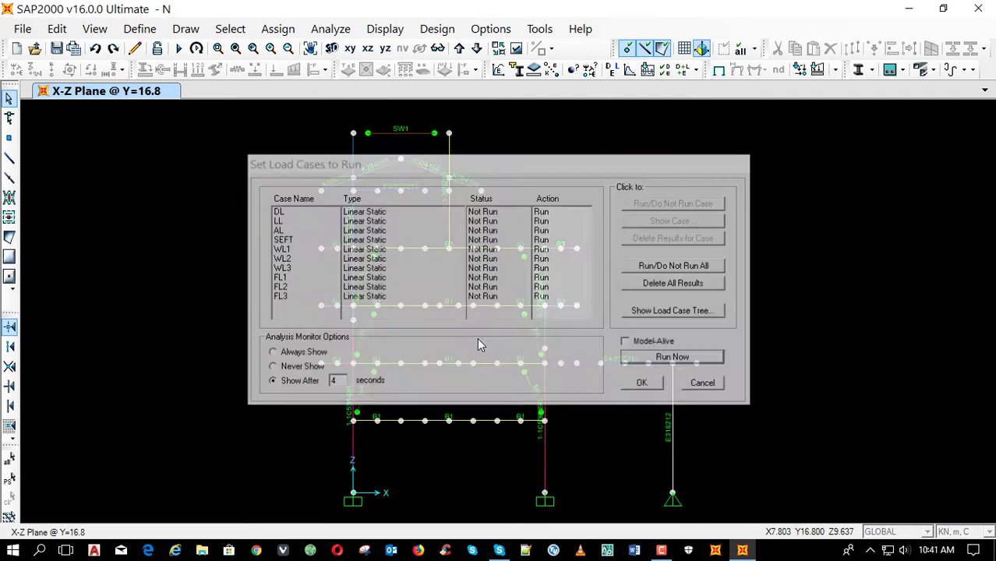
{"action": "key", "text": "Return"}
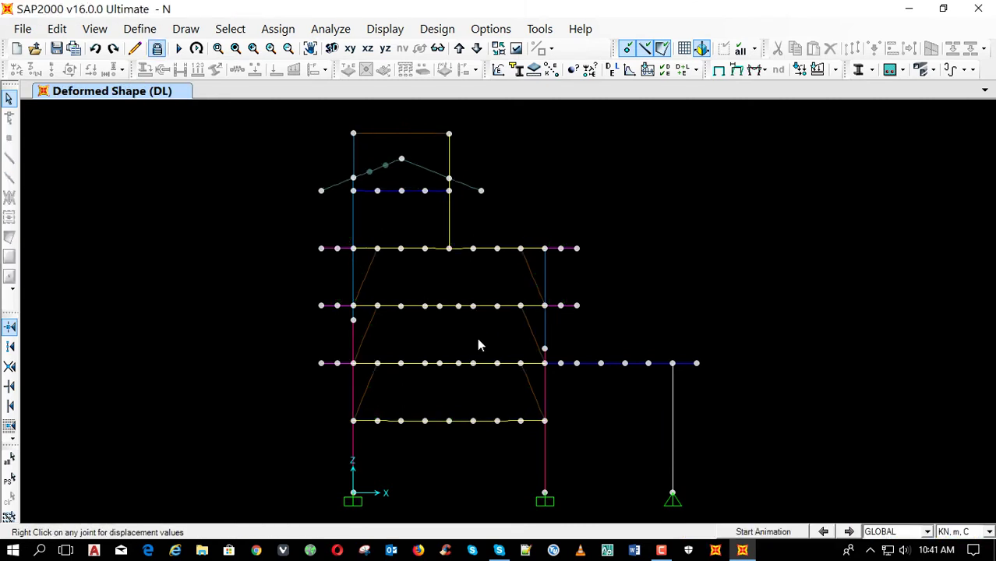
{"action": "key", "text": "shift+F5"}
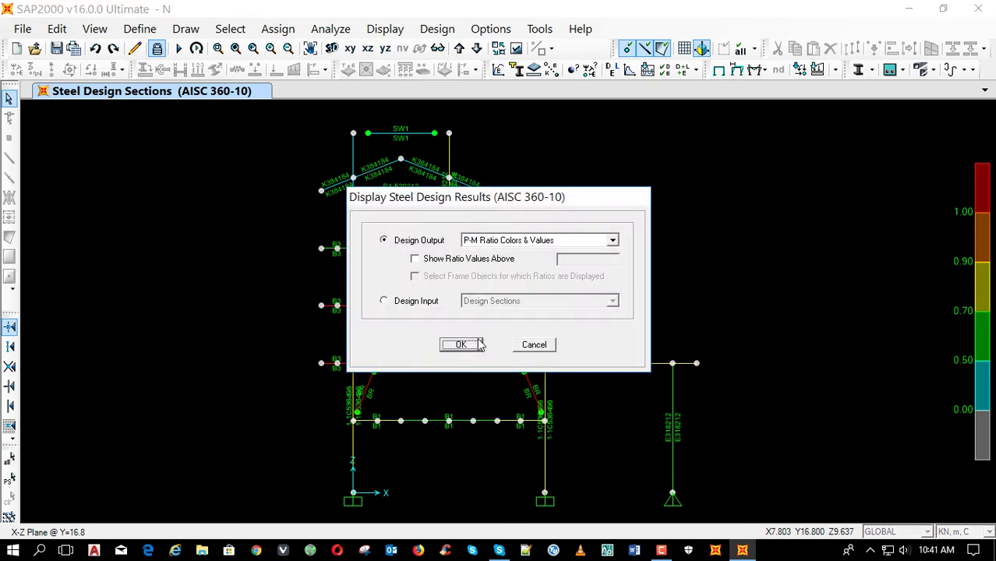
{"action": "left_click", "coordinate": [461, 345]}
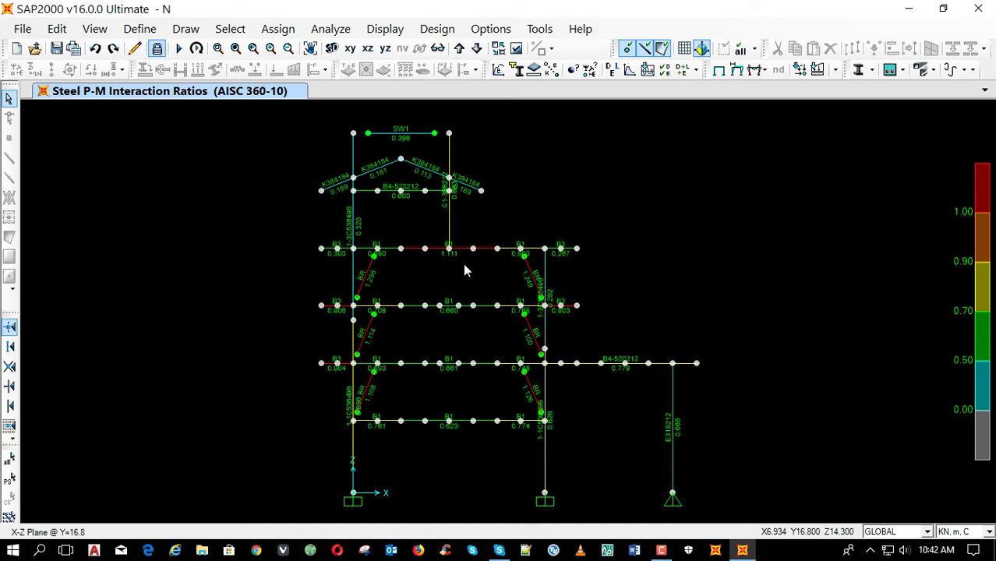
Examine the P-M ratios of the beams, columns and braces on the X-Z frames from Y=0 to Y=33.6.
{"action": "left_click", "coordinate": [460, 49]}
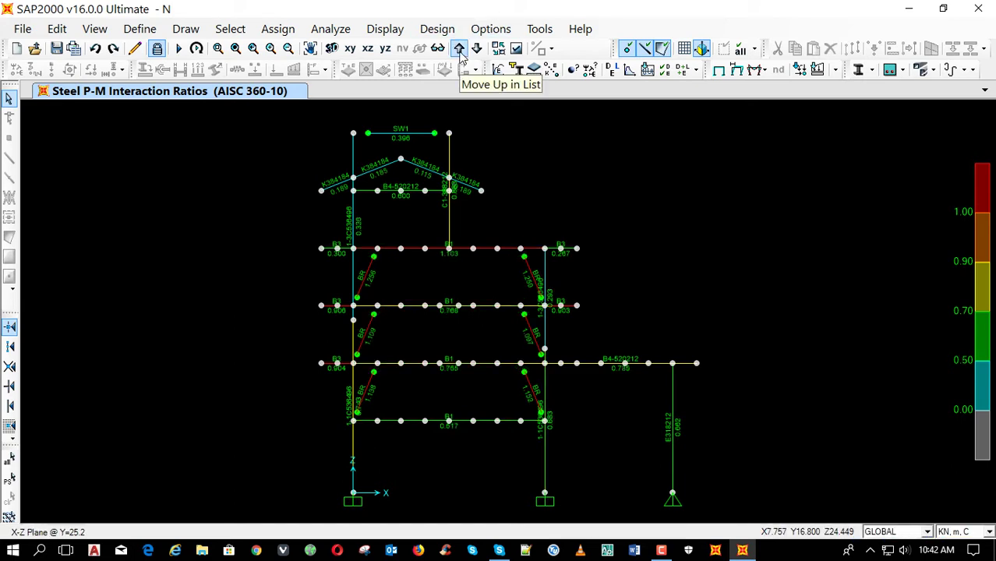
{"action": "left_click", "coordinate": [477, 49]}
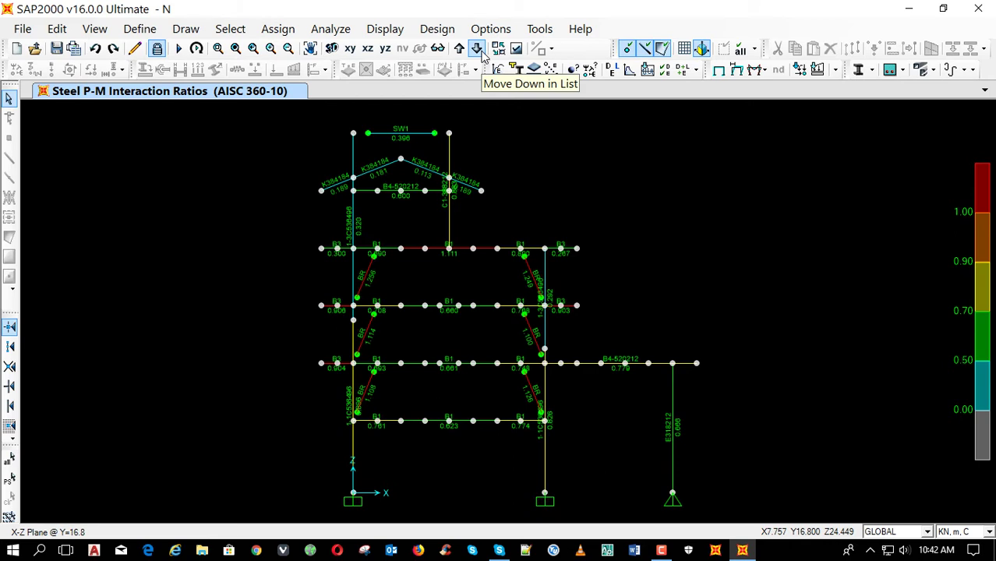
{"action": "left_click", "coordinate": [478, 49]}
{"action": "left_click", "coordinate": [477, 49]}
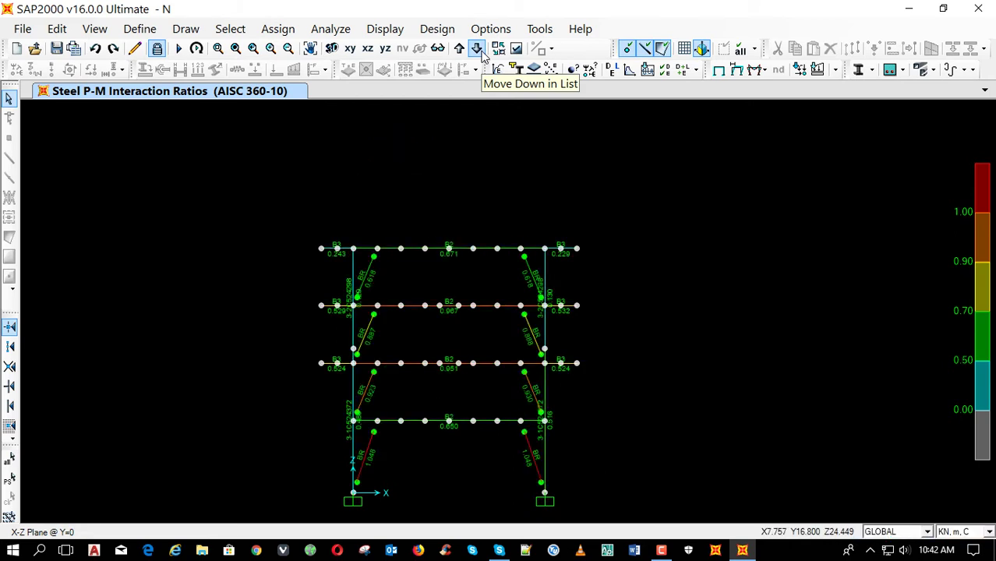
{"action": "left_click", "coordinate": [477, 50]}
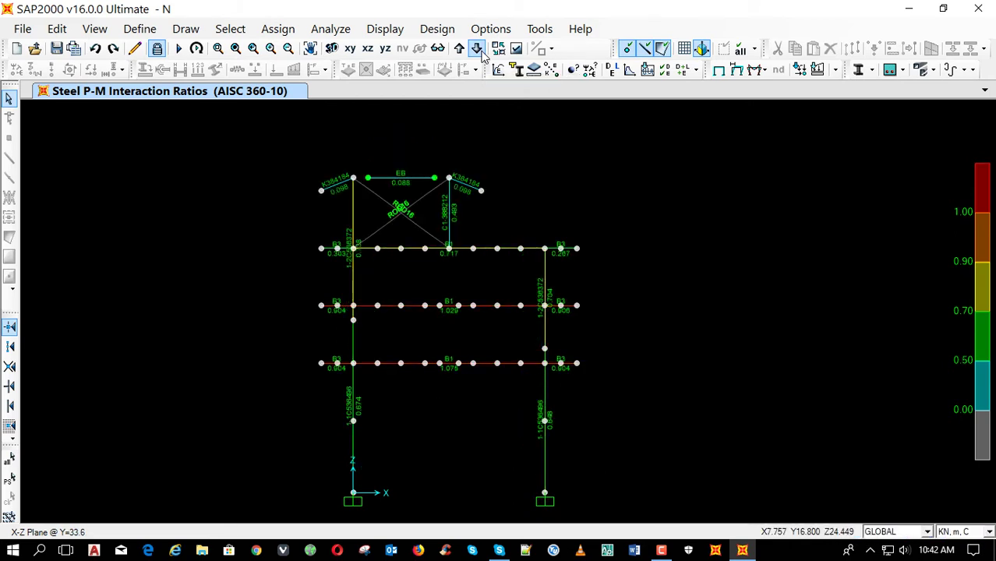
{"action": "left_click", "coordinate": [482, 50]}
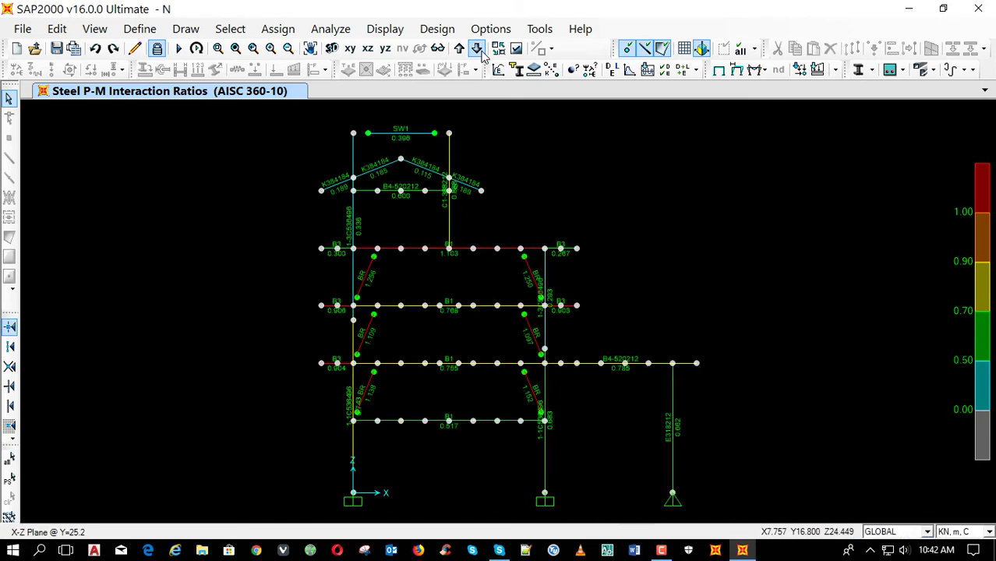
{"action": "left_click", "coordinate": [477, 49]}
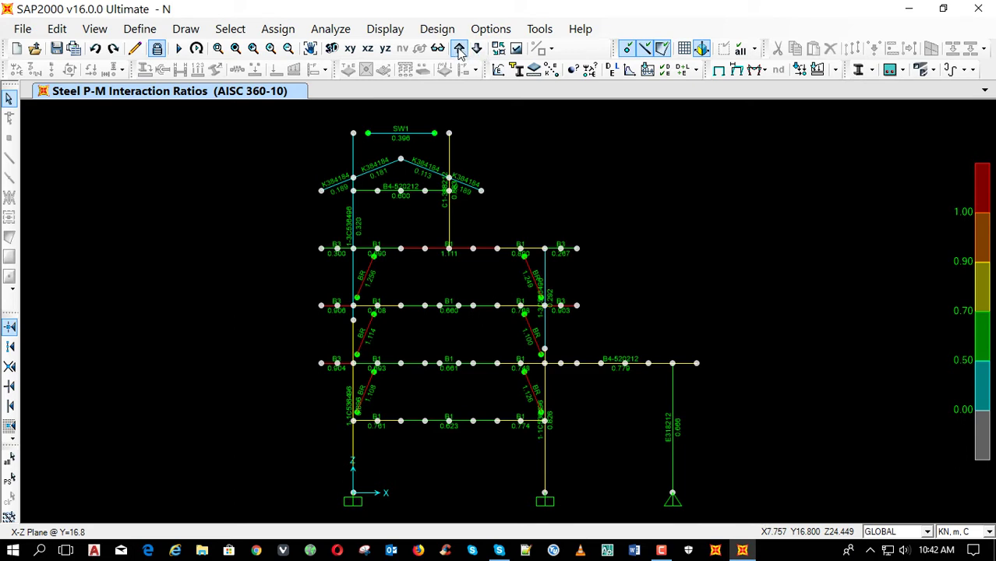
{"action": "left_click", "coordinate": [459, 48]}
{"action": "left_click", "coordinate": [157, 49]}
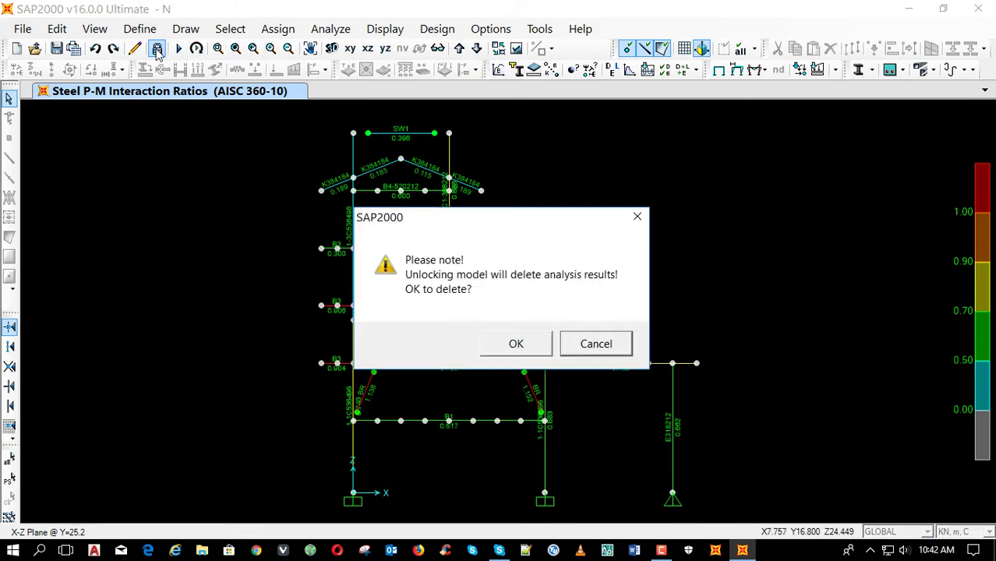
{"action": "left_click", "coordinate": [614, 345]}
{"action": "left_click", "coordinate": [459, 49]}
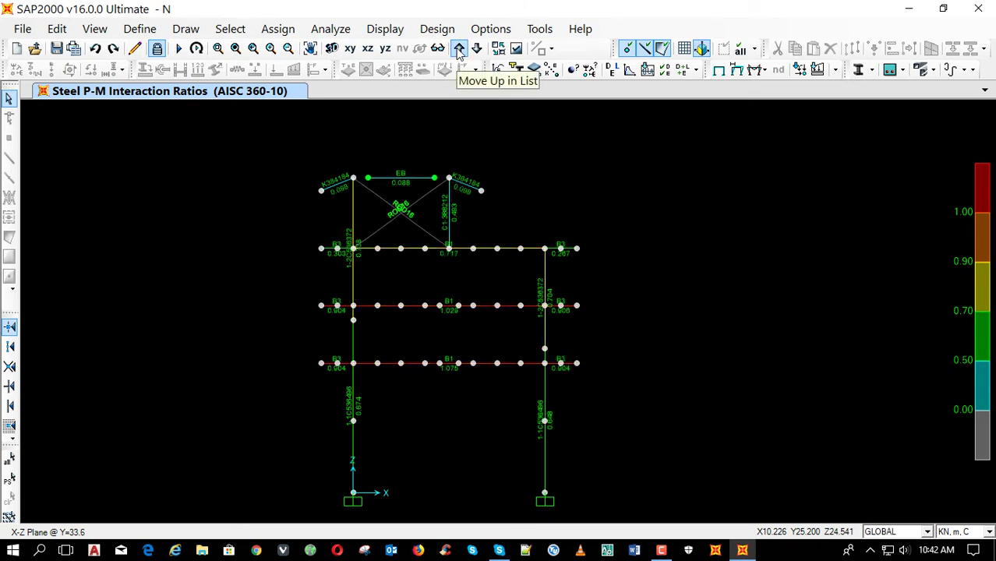
{"action": "left_click", "coordinate": [475, 49]}
{"action": "left_click", "coordinate": [476, 49]}
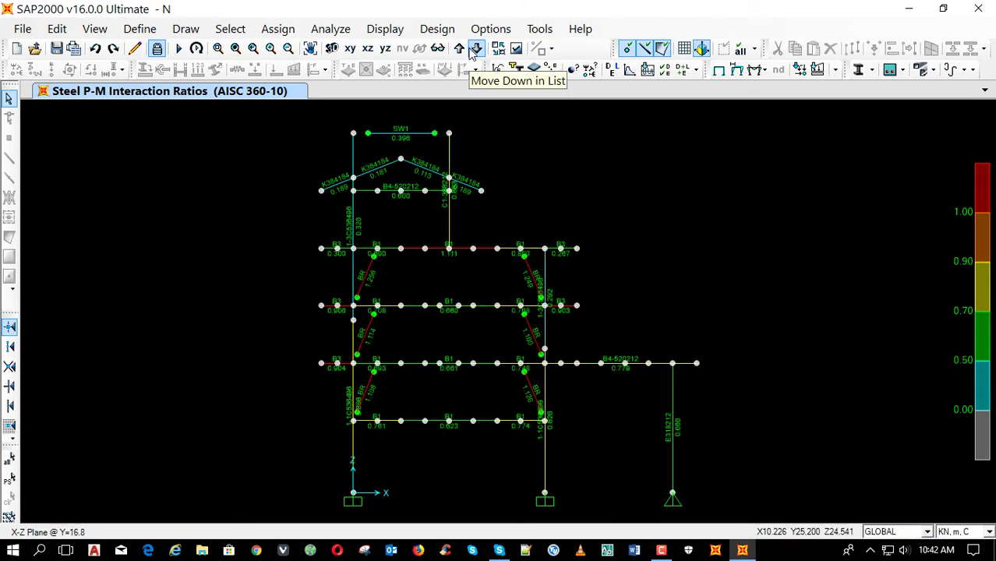
Unlock the model, deleting the analysis results, and open the frame section definitions.
{"action": "left_click", "coordinate": [157, 48]}
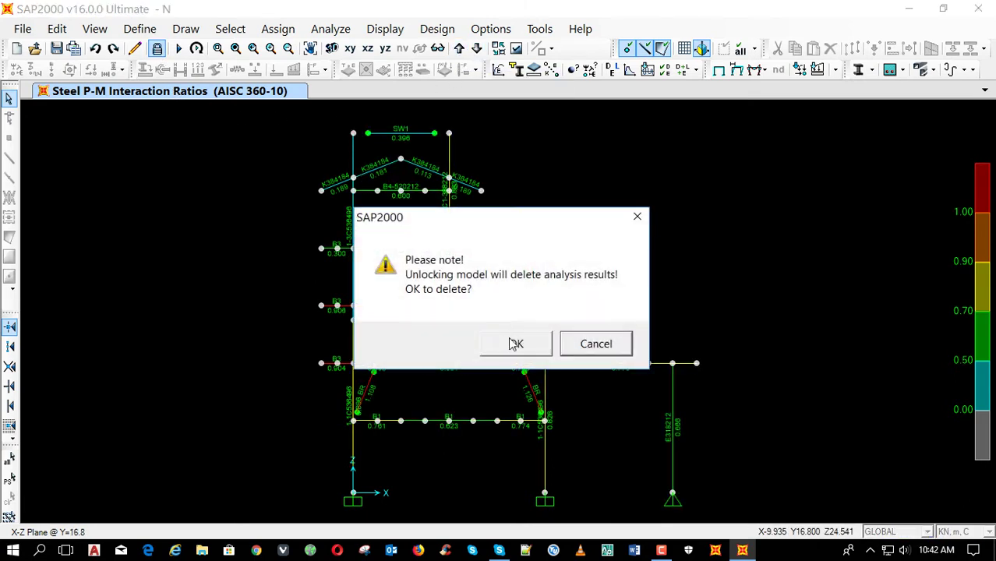
{"action": "left_click", "coordinate": [517, 344]}
{"action": "left_click", "coordinate": [517, 70]}
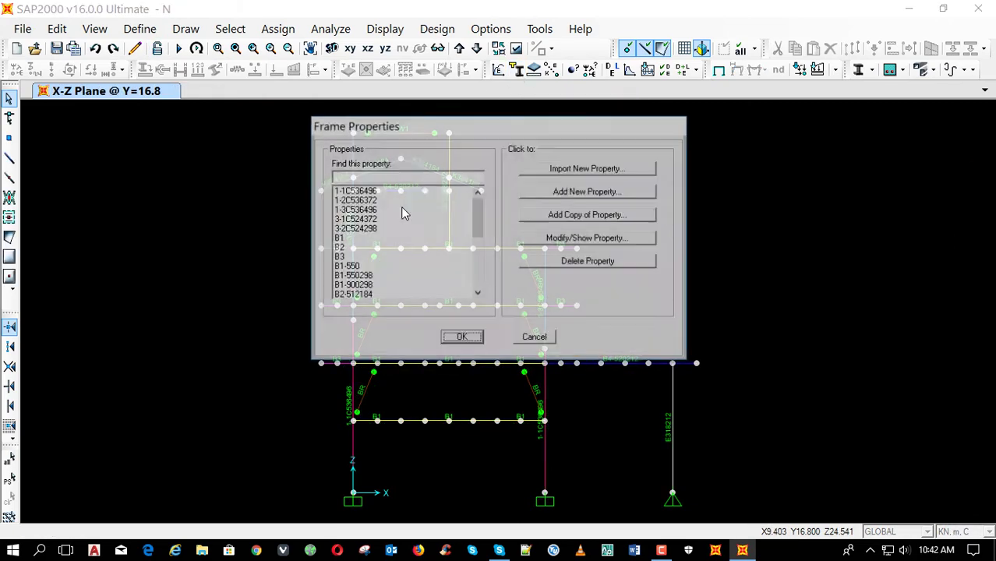
Set the outside height of section B1-550 to 0.6 m and rename the section as B1-600.
{"action": "left_click", "coordinate": [361, 266]}
{"action": "left_click", "coordinate": [536, 239]}
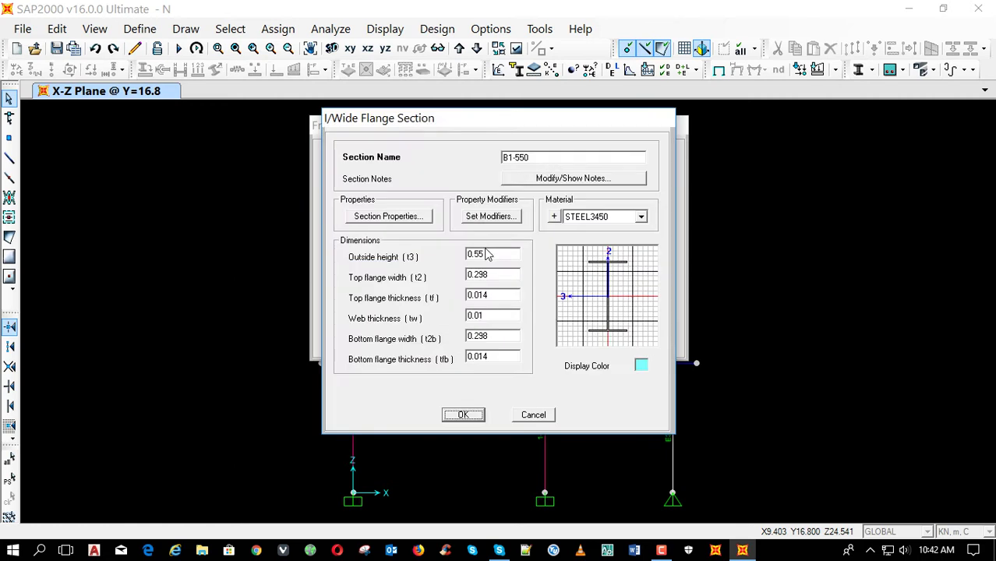
{"action": "left_click", "coordinate": [485, 254]}
{"action": "left_click_drag", "start_coordinate": [485, 255], "coordinate": [476, 259]}
{"action": "type", "text": "6"}
{"action": "left_click_drag", "start_coordinate": [529, 157], "coordinate": [514, 165]}
{"action": "type", "text": "600"}
{"action": "left_click", "coordinate": [471, 414]}
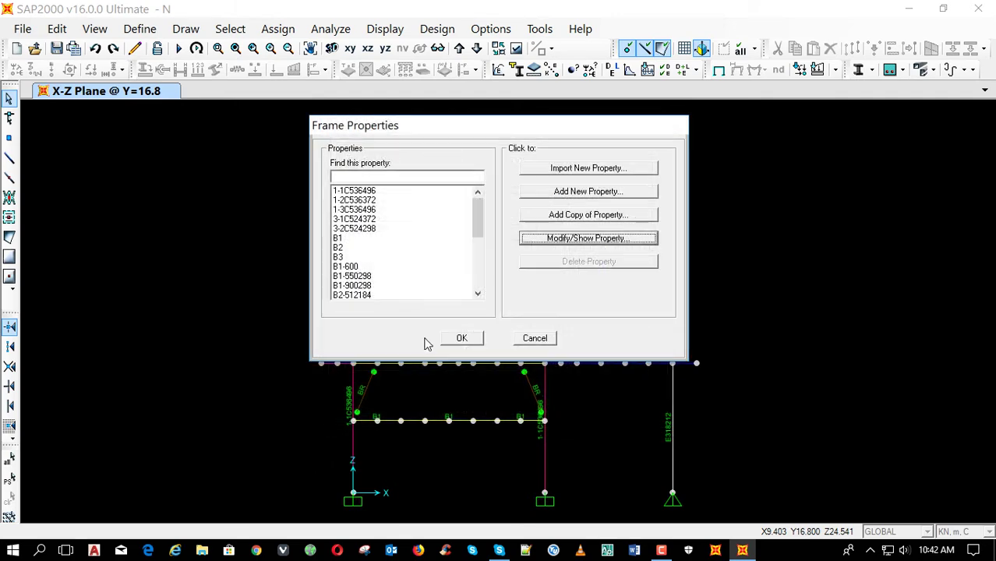
Set the outside height of section B1-550298 to 0.6 m and rename the section as B1-600298.
{"action": "left_click", "coordinate": [375, 277]}
{"action": "left_click", "coordinate": [536, 237]}
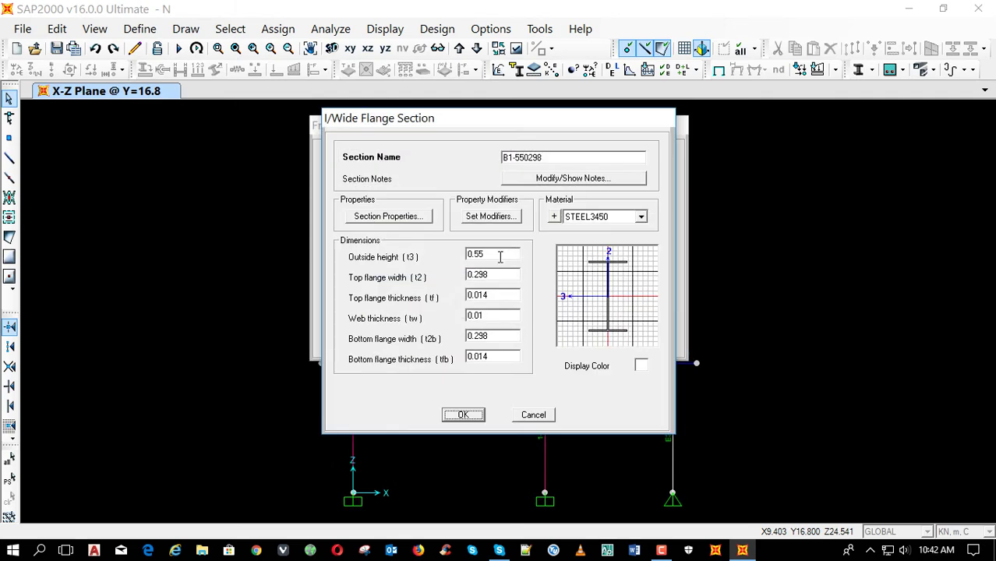
{"action": "double_click", "coordinate": [491, 256]}
{"action": "left_click_drag", "start_coordinate": [491, 256], "coordinate": [477, 261]}
{"action": "type", "text": "6"}
{"action": "left_click_drag", "start_coordinate": [524, 158], "coordinate": [513, 160]}
{"action": "type", "text": "60"}
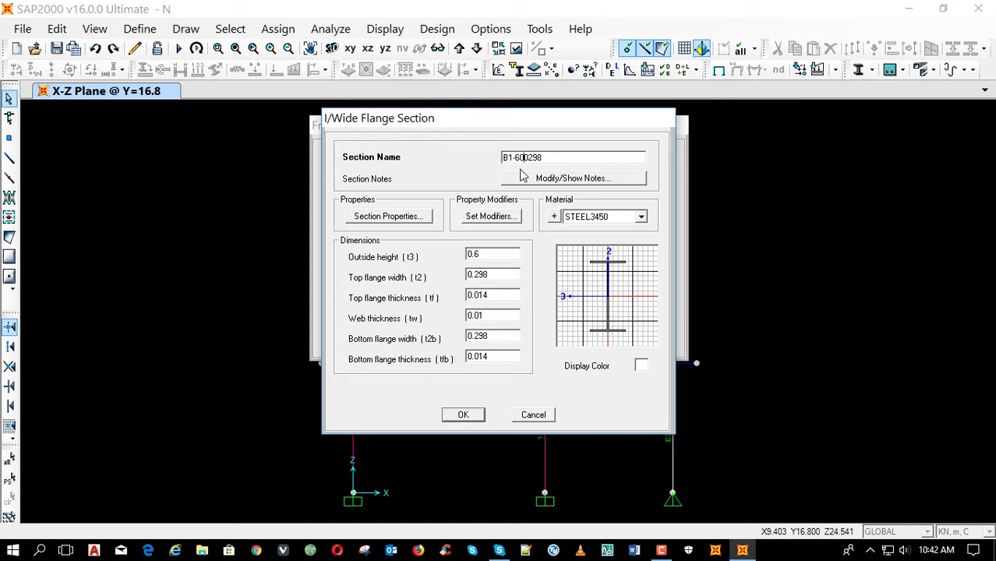
{"action": "left_click", "coordinate": [463, 415]}
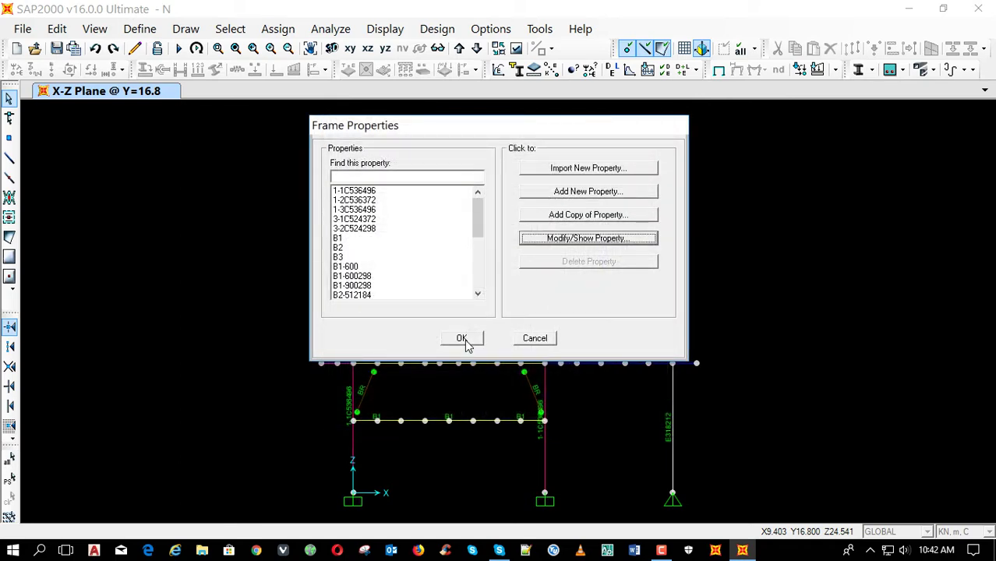
Set the top and bottom flange widths of section BR to 0.184 m and accept the section changes.
{"action": "scroll", "coordinate": [381, 286], "scroll_direction": "down", "scroll_amount": 1}
{"action": "scroll", "coordinate": [381, 286], "scroll_direction": "down", "scroll_amount": 2}
{"action": "left_click", "coordinate": [367, 266]}
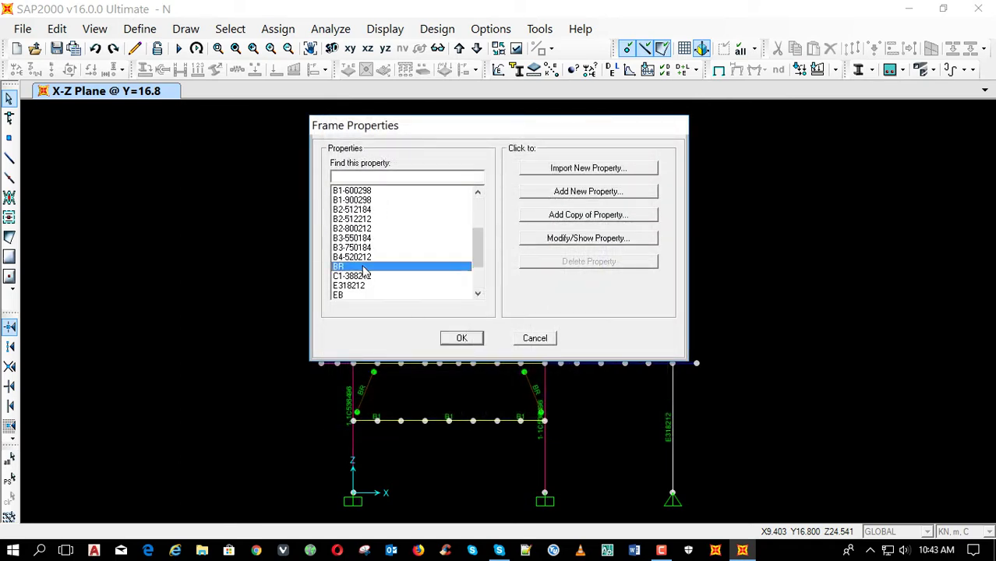
{"action": "left_click", "coordinate": [541, 244]}
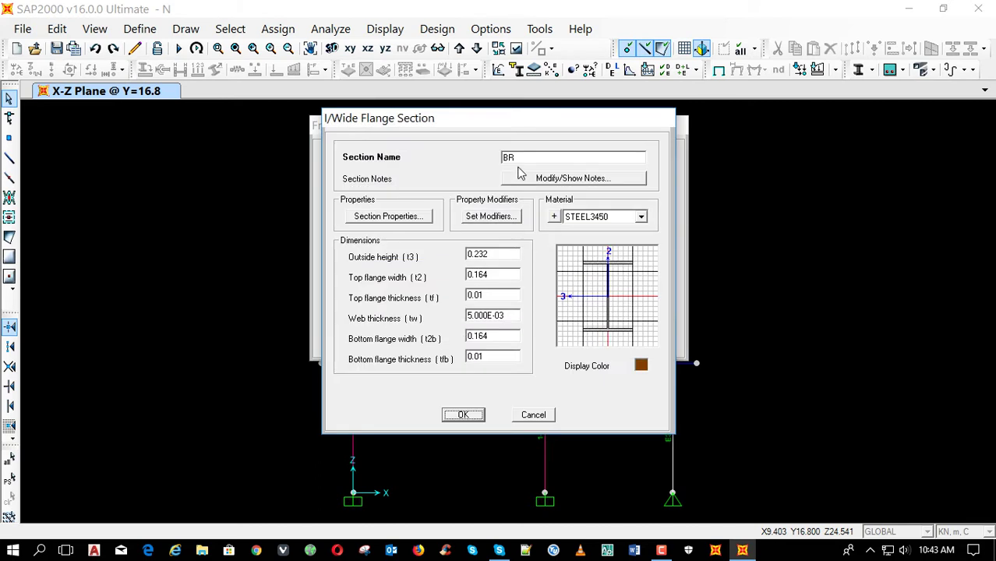
{"action": "left_click", "coordinate": [481, 274]}
{"action": "left_click", "coordinate": [481, 274]}
{"action": "type", "text": "8"}
{"action": "left_click", "coordinate": [482, 336]}
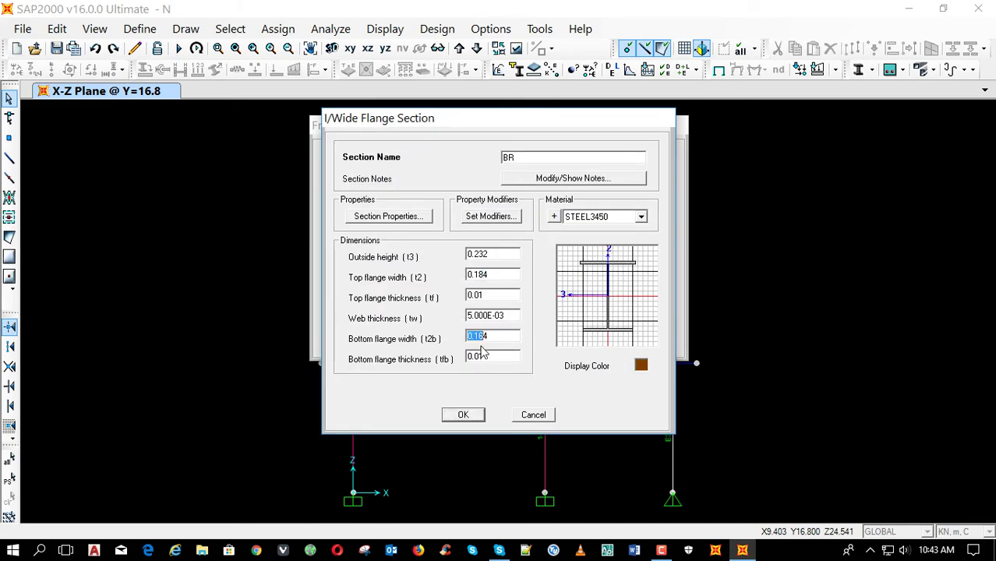
{"action": "left_click", "coordinate": [482, 337]}
{"action": "type", "text": "8"}
{"action": "left_click", "coordinate": [463, 415]}
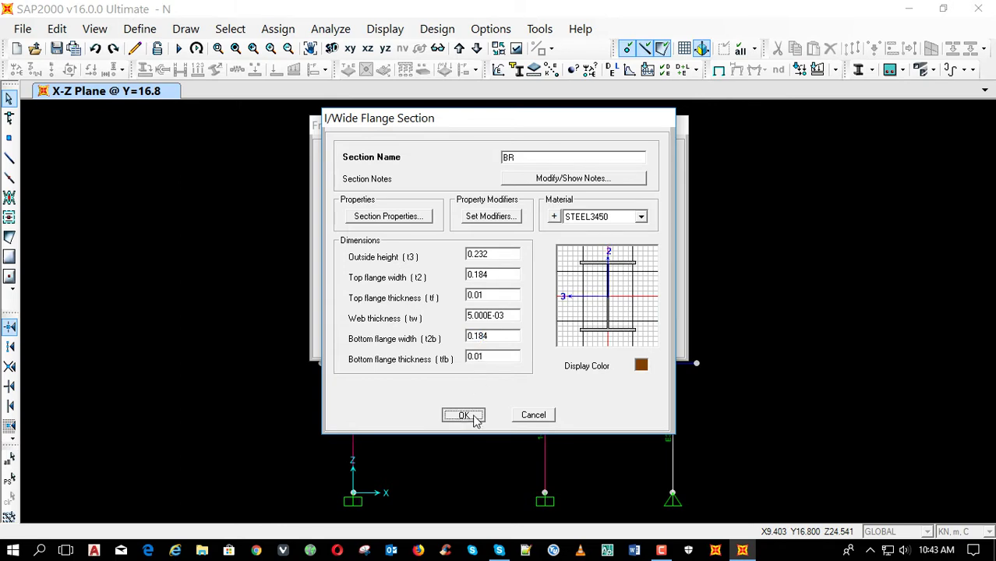
{"action": "left_click", "coordinate": [470, 342]}
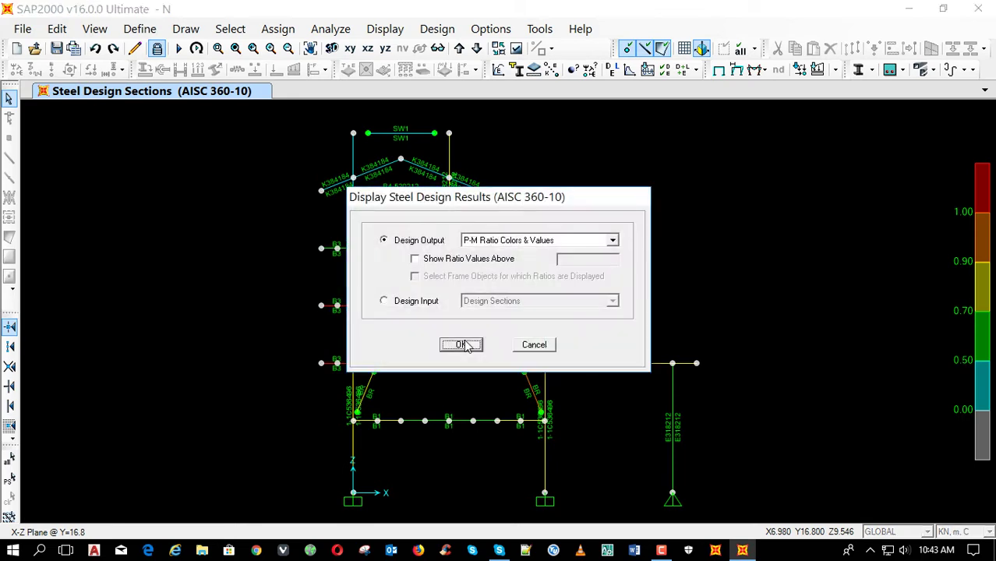
Display the P-M ratio colors and values for the revised sections and unlock the model, deleting the analysis results.
{"action": "left_click", "coordinate": [463, 343]}
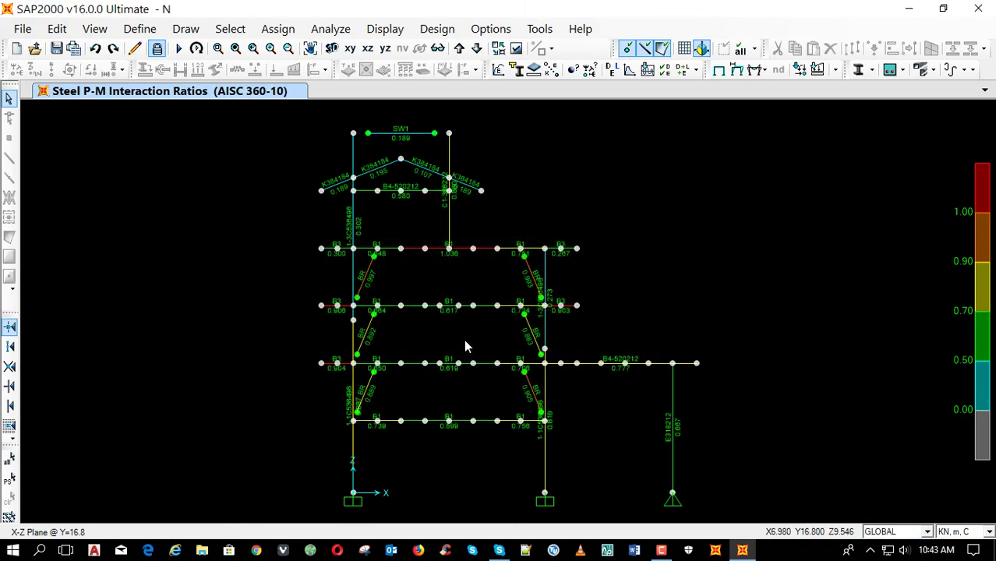
{"action": "left_click", "coordinate": [160, 52]}
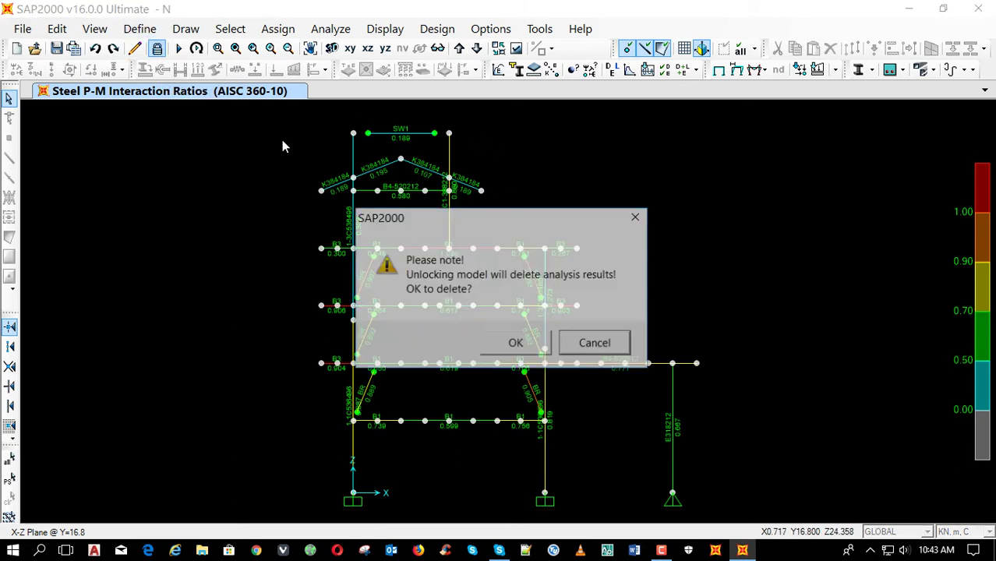
{"action": "left_click", "coordinate": [514, 343]}
Set the outside height of frame section B1-600 to 0.65 m and rename the section as B1-650.
{"action": "left_click", "coordinate": [516, 70]}
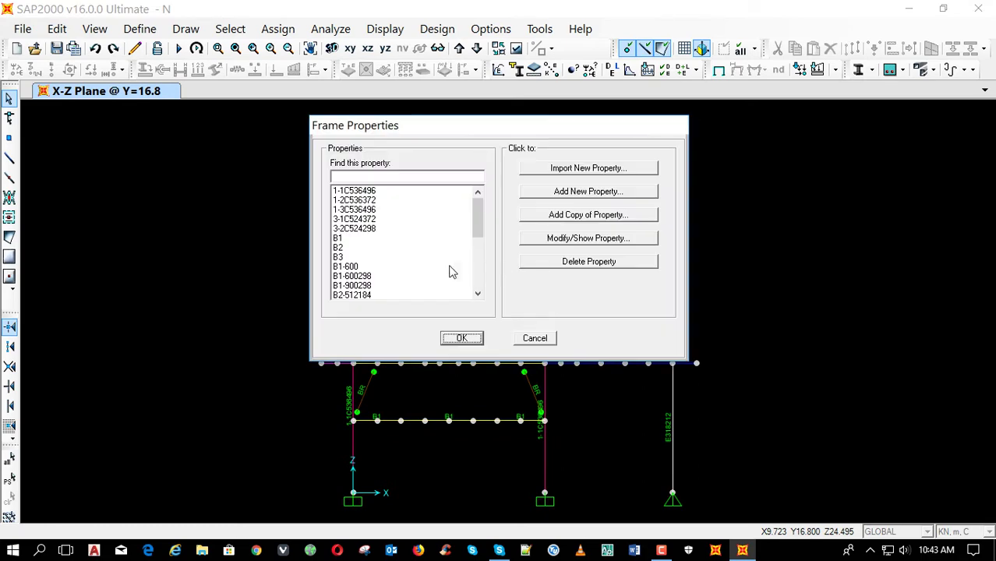
{"action": "left_click", "coordinate": [362, 268]}
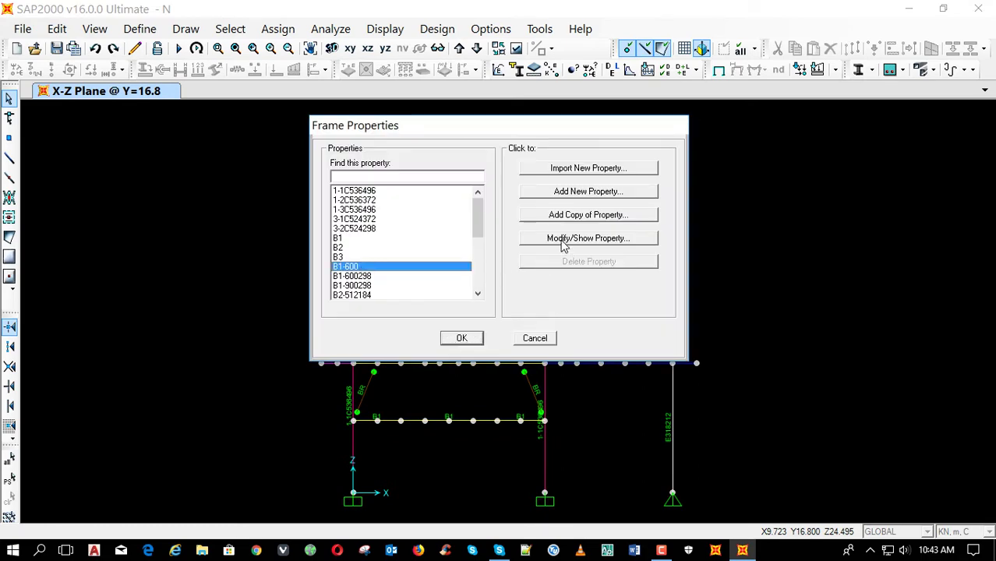
{"action": "left_click", "coordinate": [563, 240]}
{"action": "left_click", "coordinate": [502, 254]}
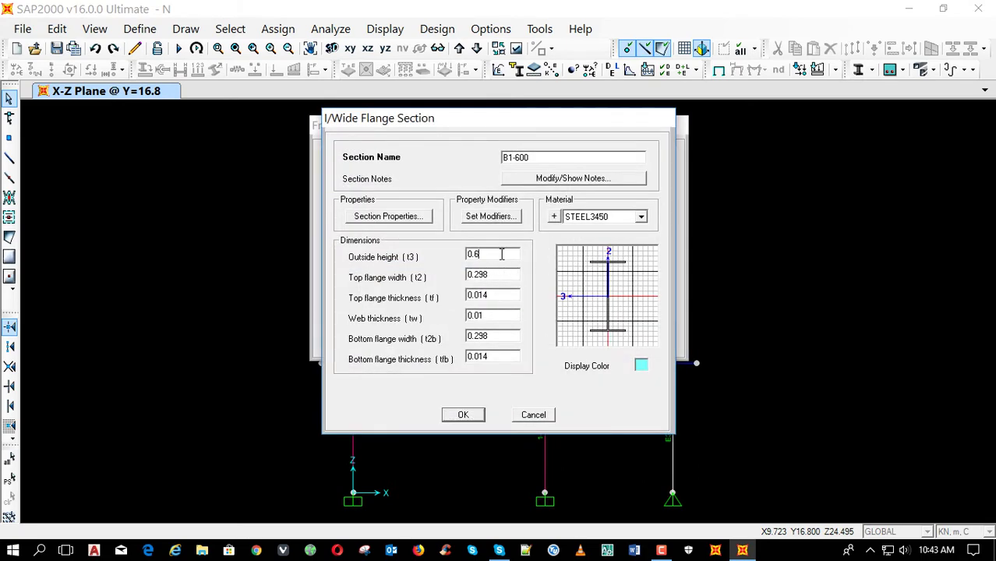
{"action": "type", "text": "65"}
{"action": "left_click", "coordinate": [457, 414]}
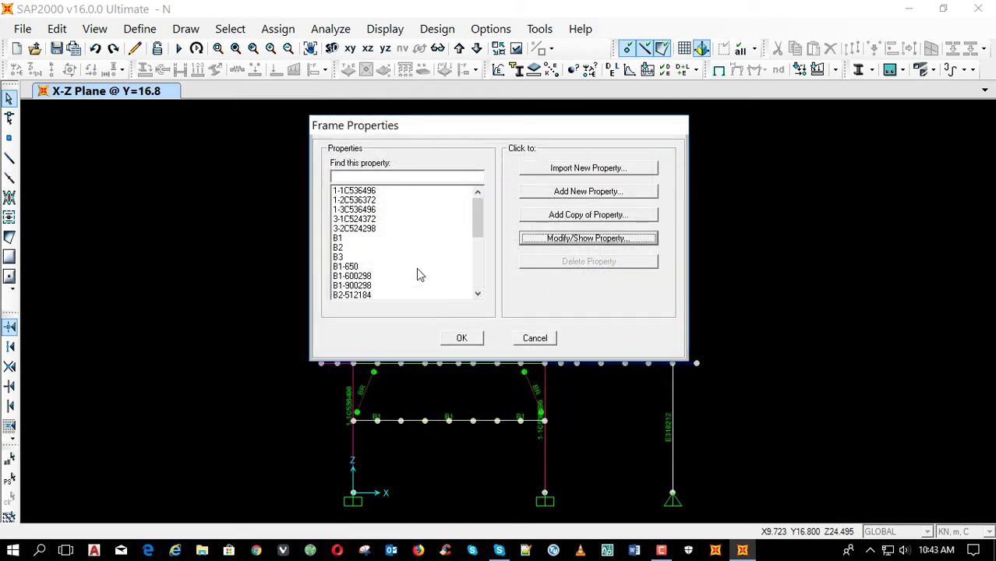
Set the outside height of frame section B1-600298 to 0.65 m and rename the section as B1-650298.
{"action": "left_click", "coordinate": [376, 278]}
{"action": "left_click", "coordinate": [577, 238]}
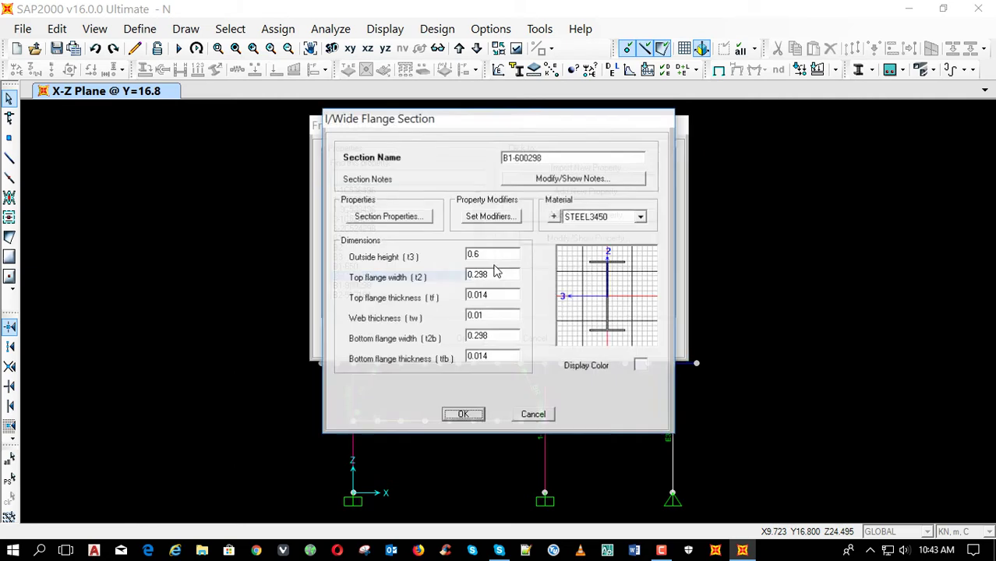
{"action": "left_click", "coordinate": [505, 254]}
{"action": "type", "text": "5"}
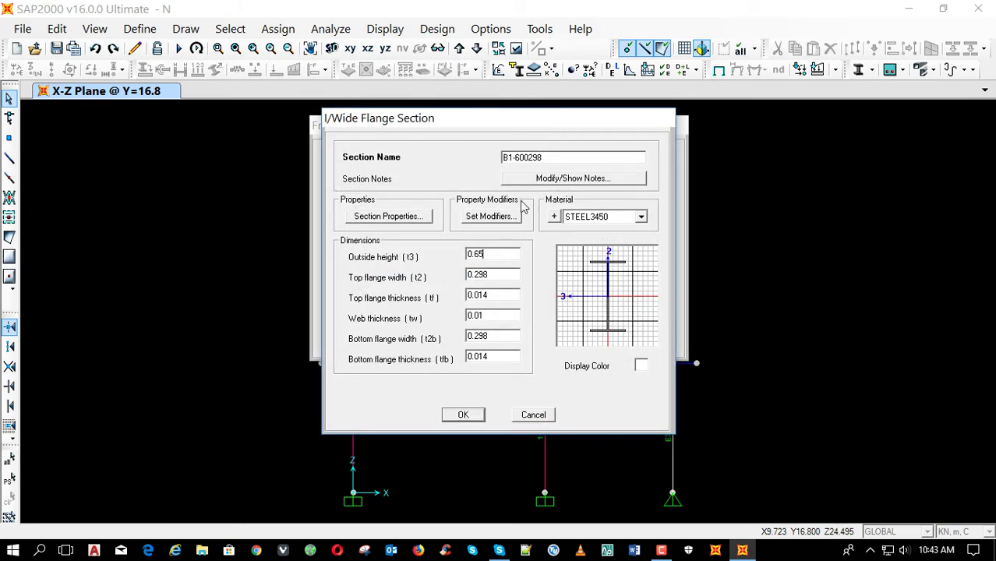
{"action": "left_click", "coordinate": [523, 160]}
{"action": "key", "text": "Delete"}
{"action": "type", "text": "5"}
{"action": "left_click", "coordinate": [462, 414]}
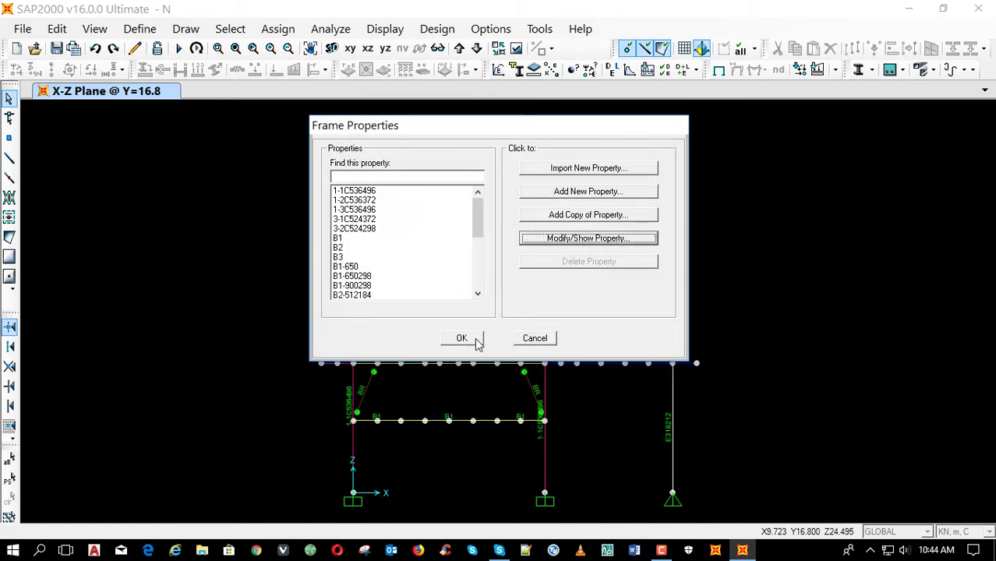
Set the outside height of frame section B3-750184 to 0.7 m, rename it B3-700184 and accept the section changes.
{"action": "scroll", "coordinate": [364, 285], "scroll_direction": "down", "scroll_amount": 2}
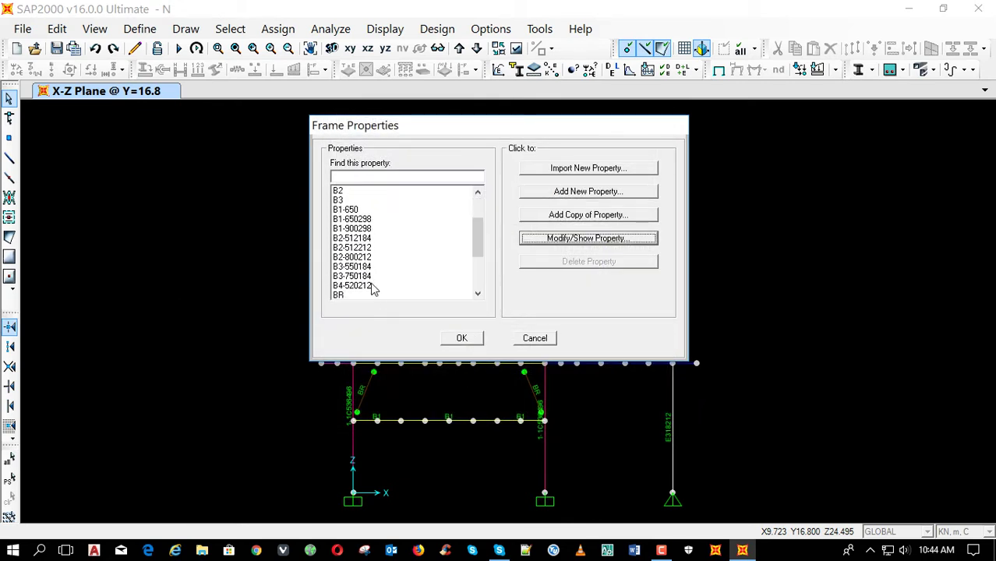
{"action": "left_click", "coordinate": [369, 277]}
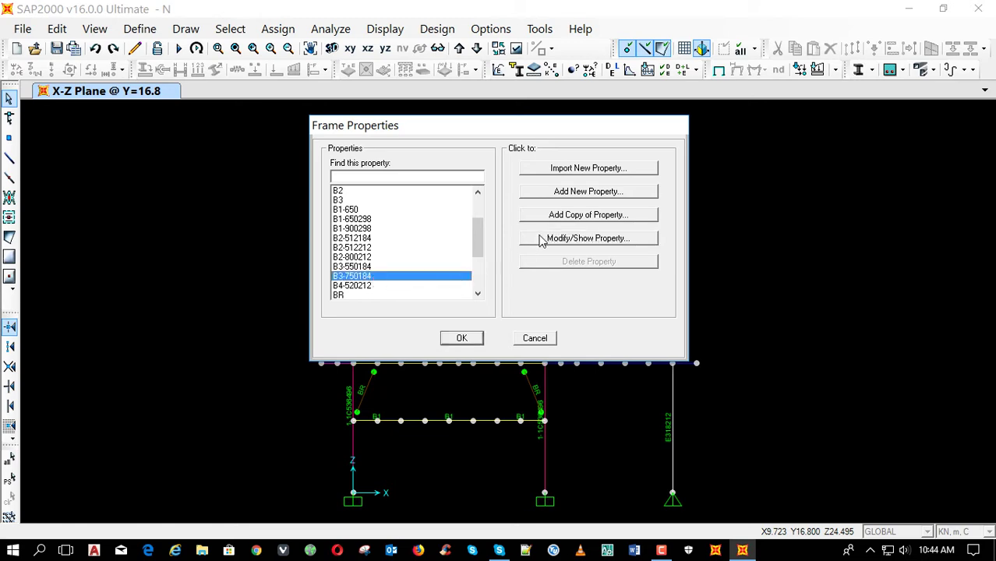
{"action": "left_click", "coordinate": [585, 238]}
{"action": "double_click", "coordinate": [483, 255]}
{"action": "left_click_drag", "start_coordinate": [479, 254], "coordinate": [494, 256]}
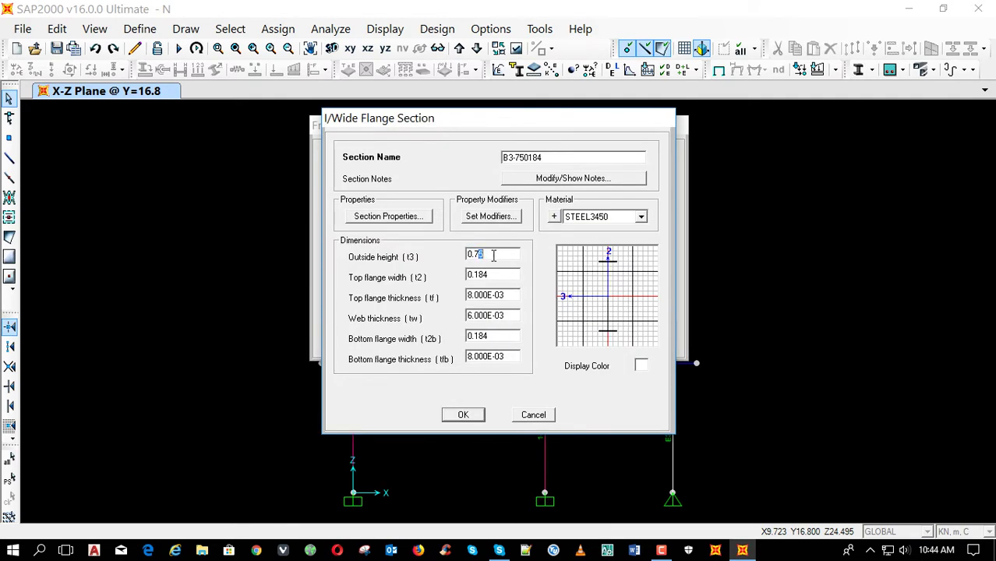
{"action": "type", "text": "0"}
{"action": "type", "text": "0"}
{"action": "left_click", "coordinate": [463, 415]}
{"action": "left_click", "coordinate": [461, 333]}
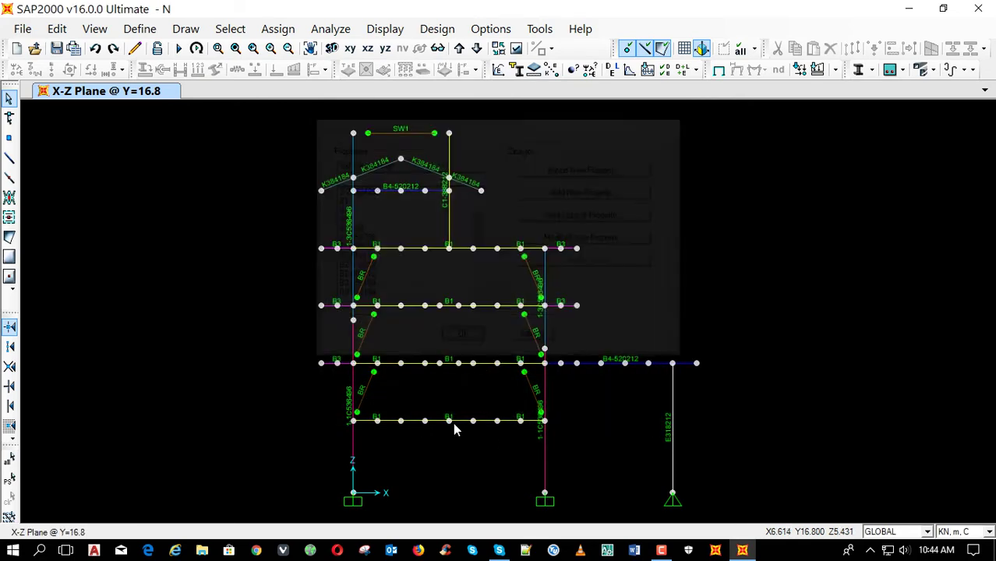
Run the analysis and the AISC 360-10 steel design check, displaying P-M ratio colors and values.
{"action": "key", "text": "F5"}
{"action": "key", "text": "Return"}
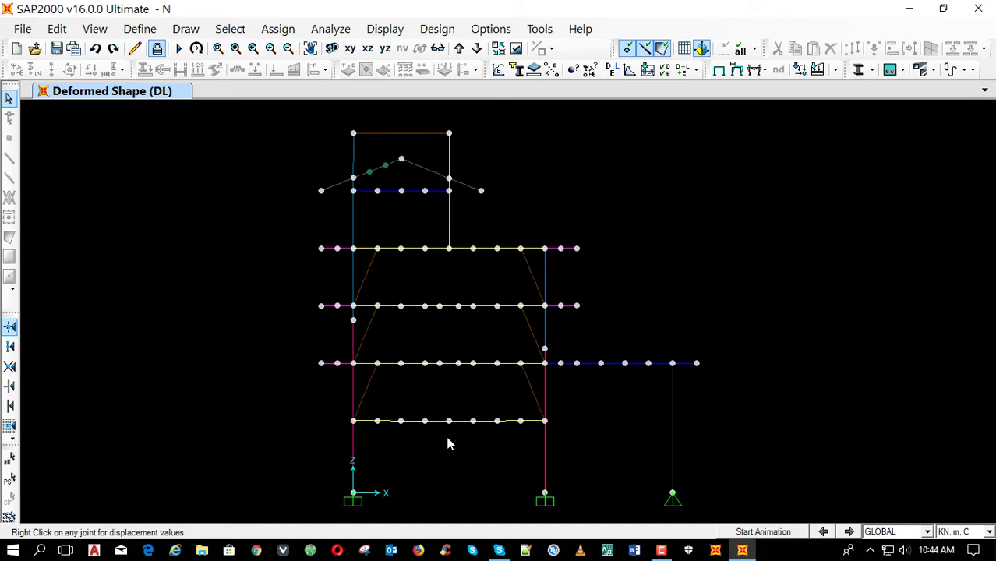
{"action": "key", "text": "shift+F5"}
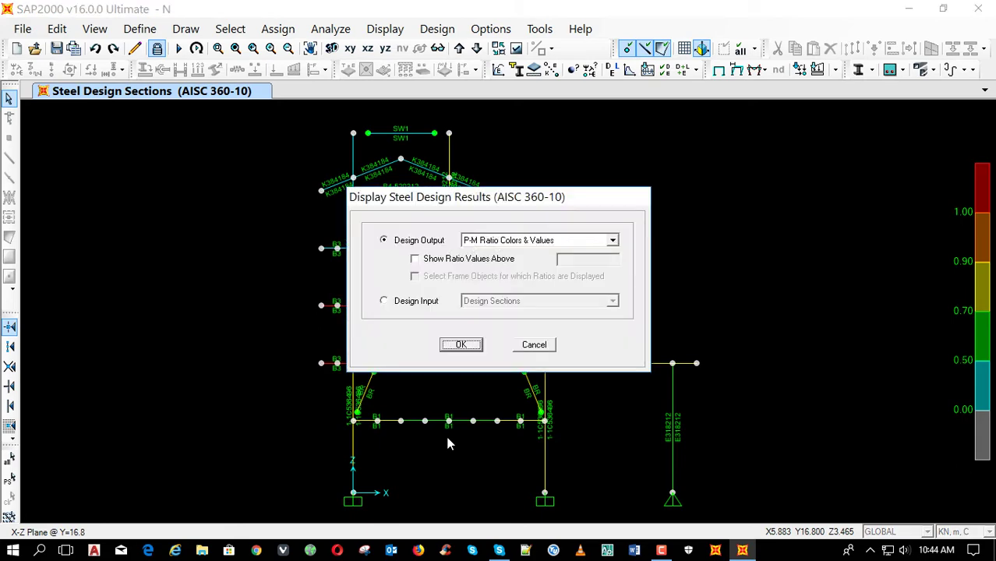
{"action": "key", "text": "Return"}
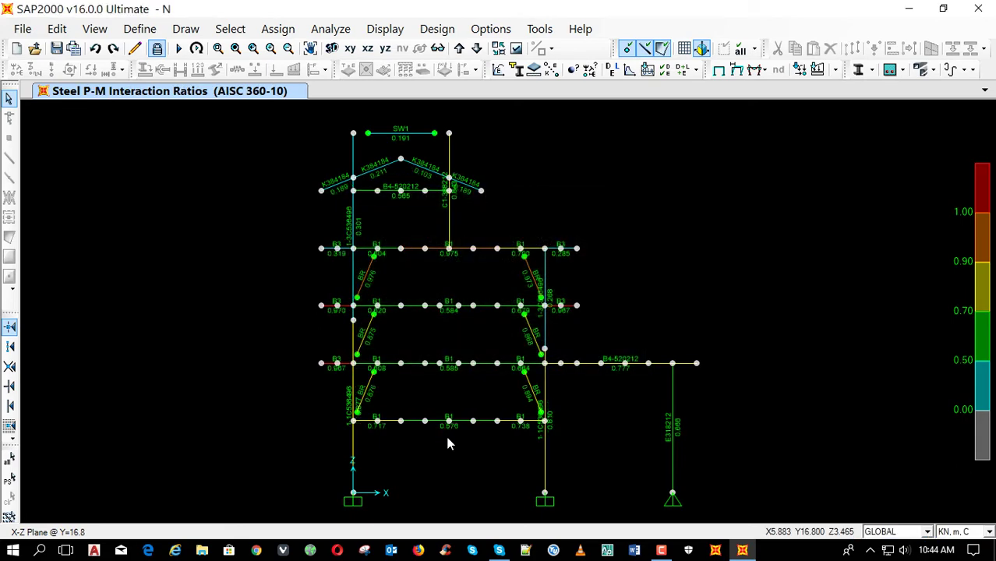
Compare the P-M ratios with the frame at Y=25.2 and inspect the stress checks of two B3 overhangs at Y=16.8.
{"action": "left_click", "coordinate": [461, 52]}
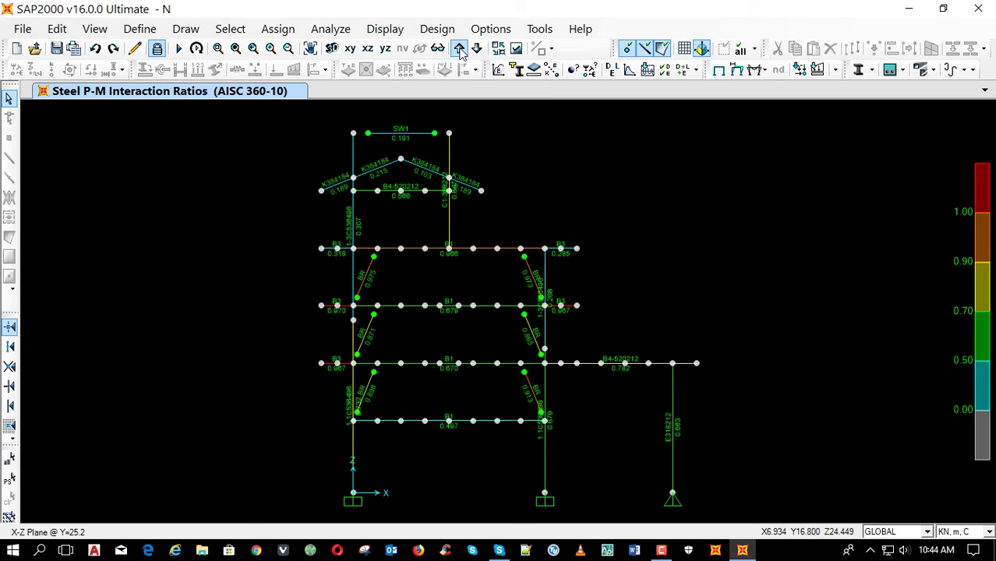
{"action": "left_click", "coordinate": [477, 48]}
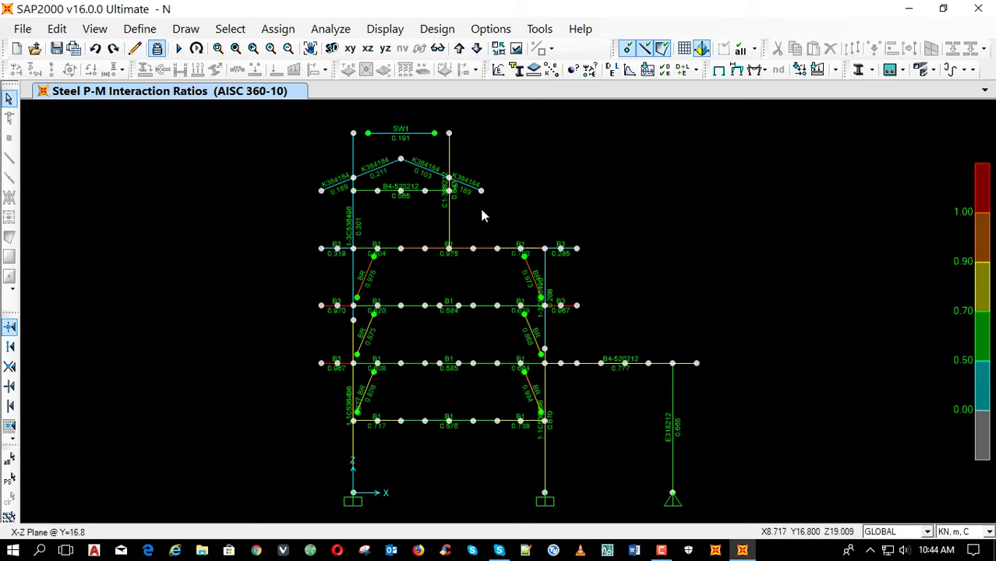
{"action": "right_click", "coordinate": [332, 309]}
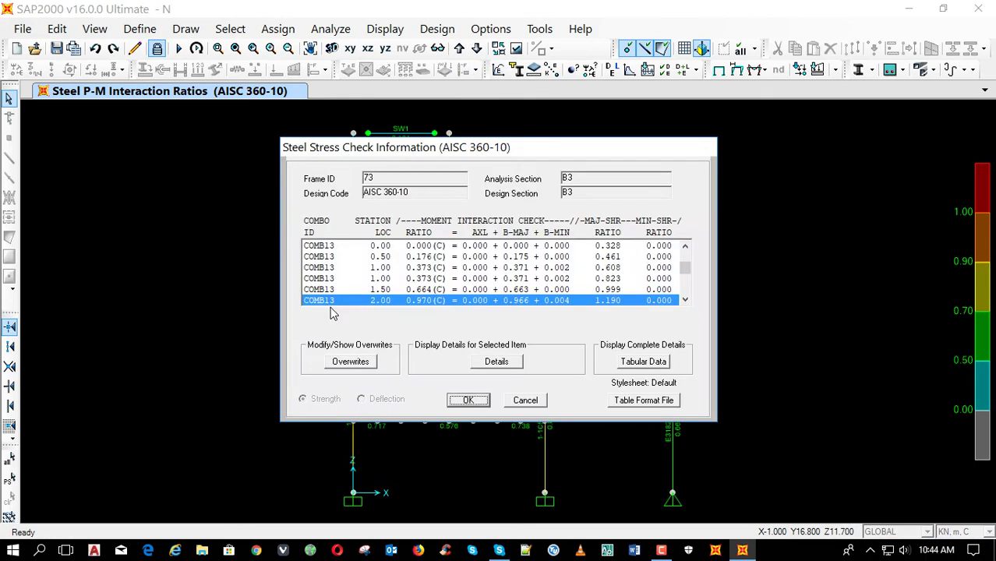
{"action": "key", "text": "Escape"}
{"action": "right_click", "coordinate": [332, 249]}
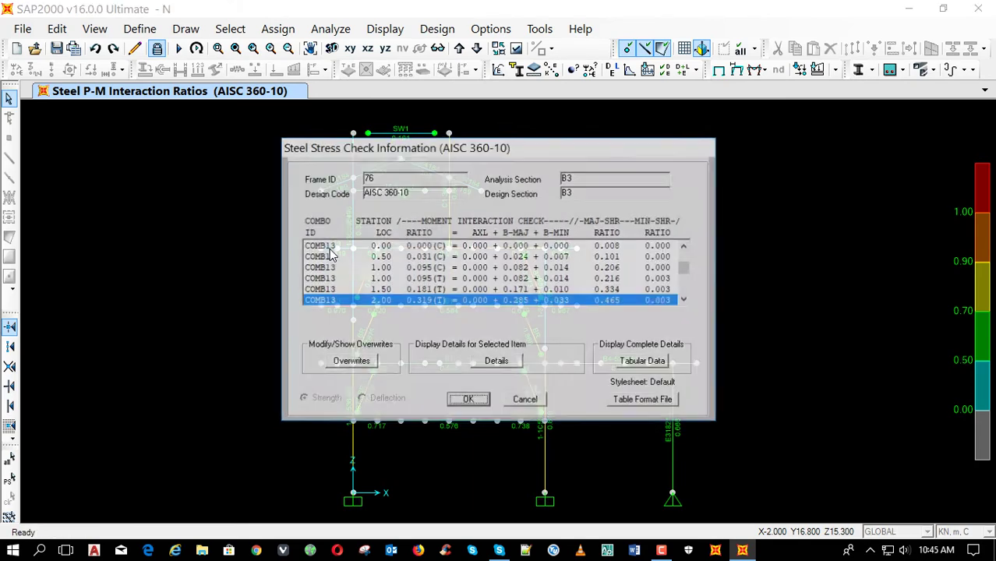
{"action": "key", "text": "Escape"}
Display the deformed shape for load combination COMB13 with automatic scaling.
{"action": "left_click", "coordinate": [736, 69]}
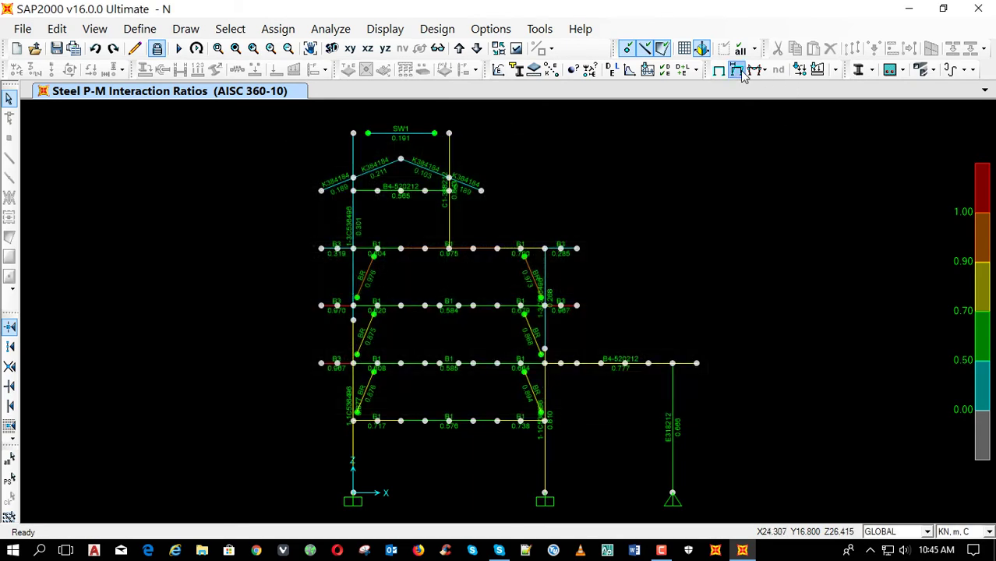
{"action": "left_click", "coordinate": [592, 104]}
{"action": "scroll", "coordinate": [556, 162], "scroll_direction": "down", "scroll_amount": 1}
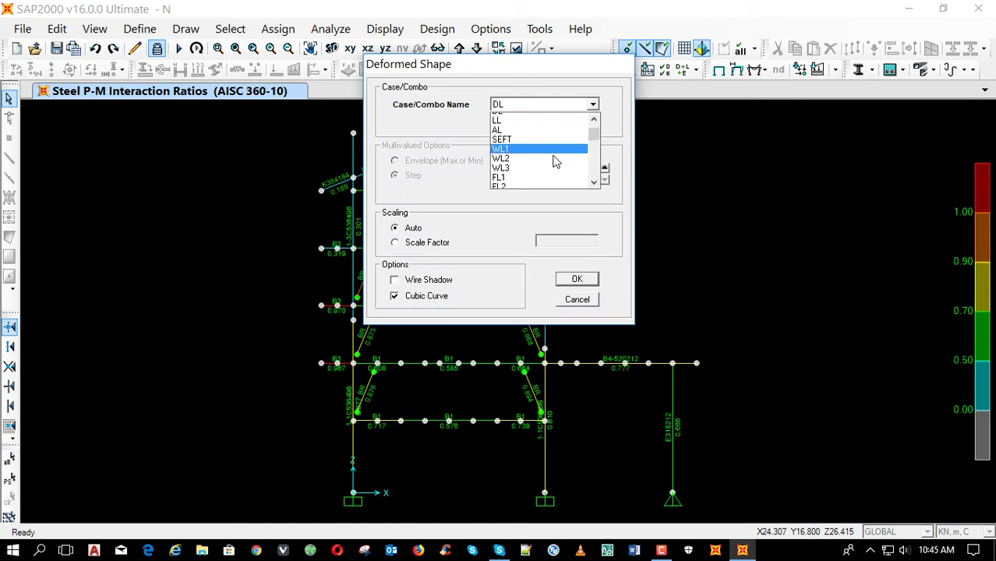
{"action": "scroll", "coordinate": [556, 161], "scroll_direction": "down", "scroll_amount": 4}
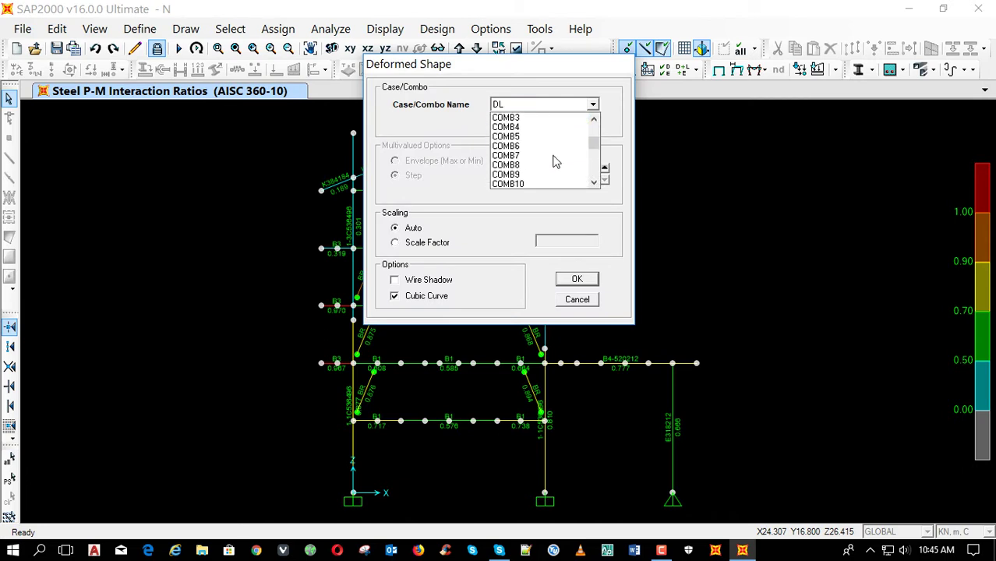
{"action": "scroll", "coordinate": [556, 162], "scroll_direction": "down", "scroll_amount": 2}
{"action": "left_click", "coordinate": [550, 183]}
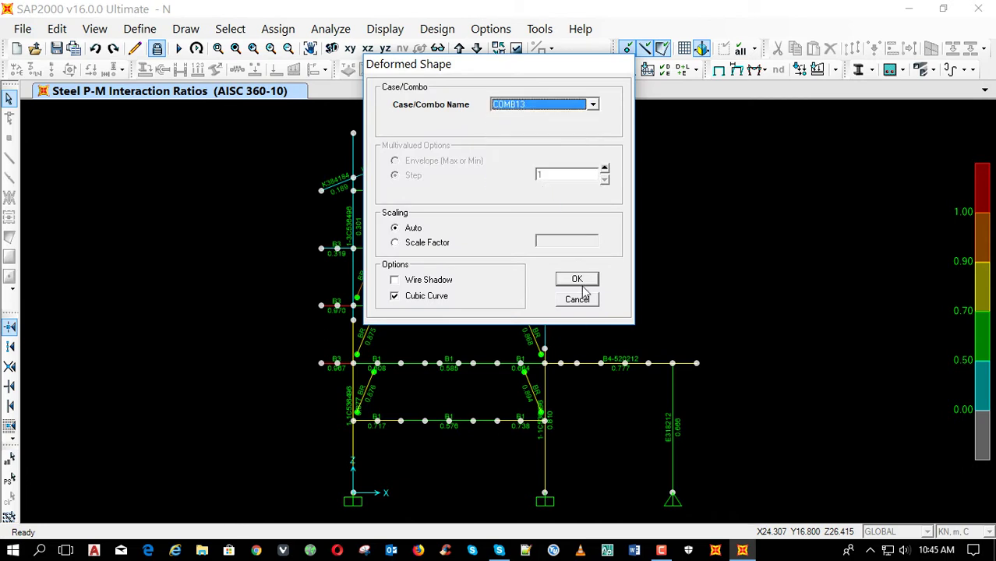
{"action": "left_click", "coordinate": [579, 279]}
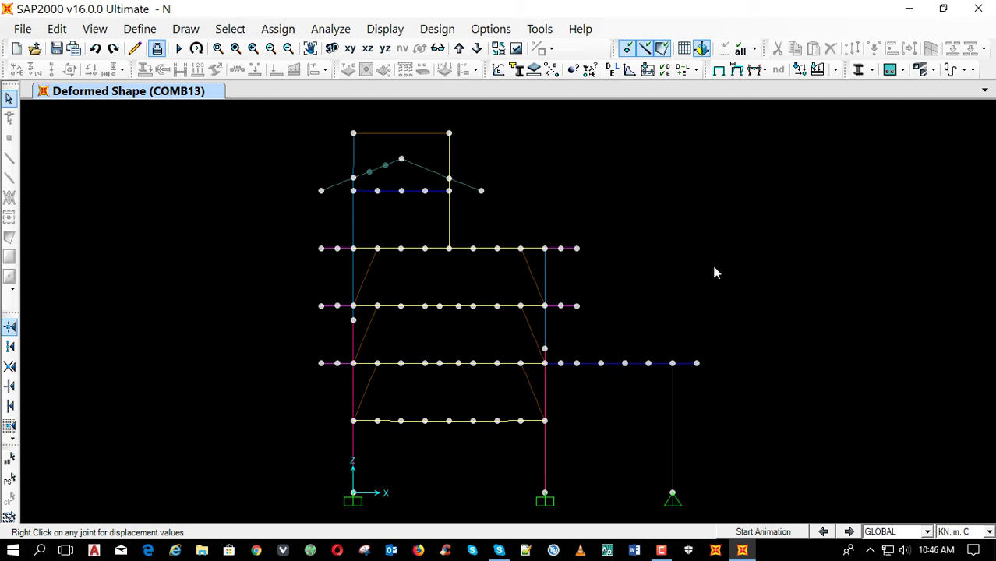
Examine the COMB13 joint displacements at the column and at the free ends of the B3 floor overhangs.
{"action": "right_click", "coordinate": [545, 365]}
{"action": "scroll", "coordinate": [549, 367], "scroll_direction": "down", "scroll_amount": 2}
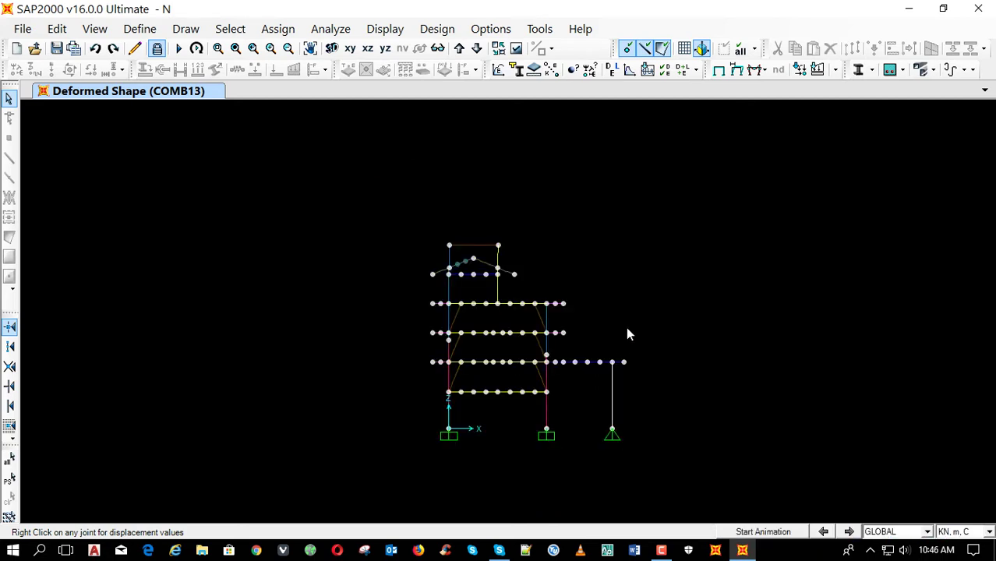
{"action": "scroll", "coordinate": [601, 358], "scroll_direction": "up", "scroll_amount": 2}
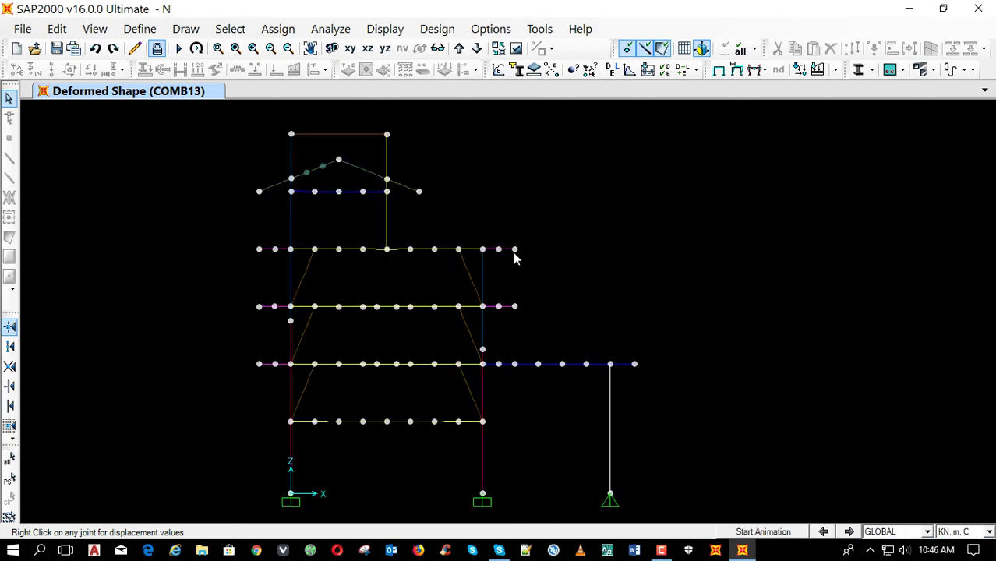
{"action": "mouse_move", "coordinate": [515, 251]}
{"action": "mouse_move", "coordinate": [514, 310]}
{"action": "mouse_move", "coordinate": [262, 254]}
{"action": "left_click", "coordinate": [459, 49]}
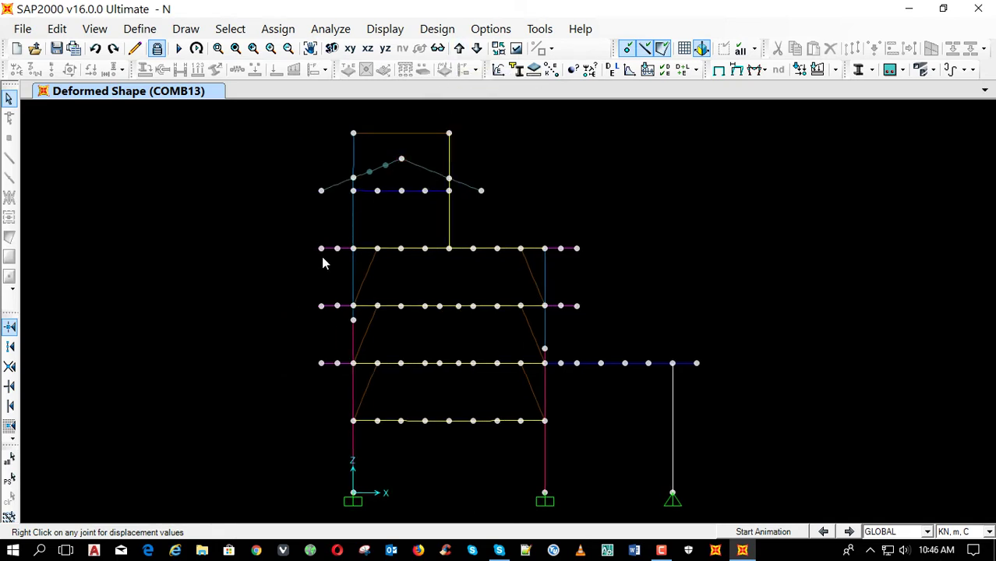
{"action": "mouse_move", "coordinate": [322, 253]}
Display the deformed shape for load combination COMB12 and read the displacements at the upper B3 overhang's end joint.
{"action": "left_click", "coordinate": [739, 70]}
{"action": "scroll", "coordinate": [573, 109], "scroll_direction": "up", "scroll_amount": 1}
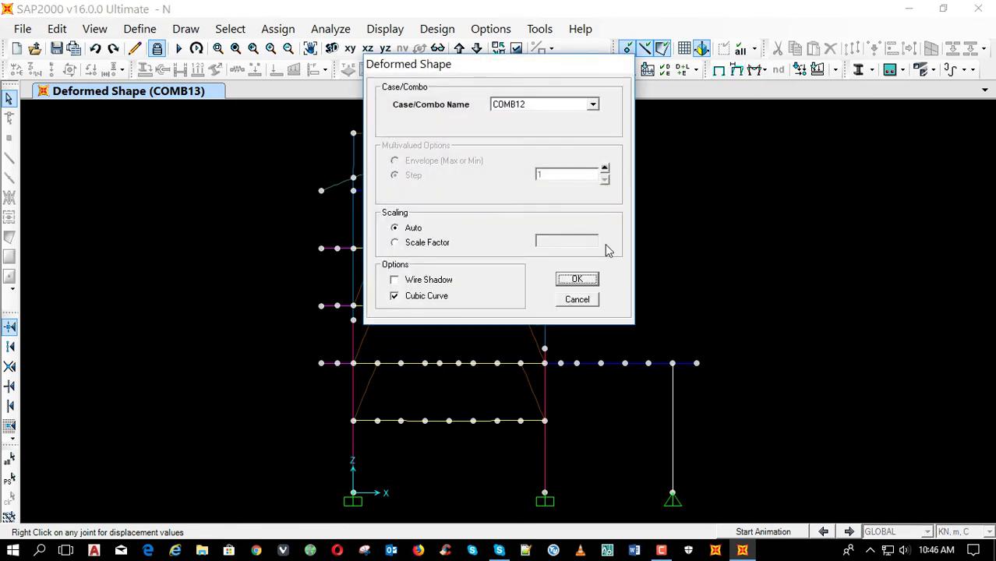
{"action": "left_click", "coordinate": [573, 279]}
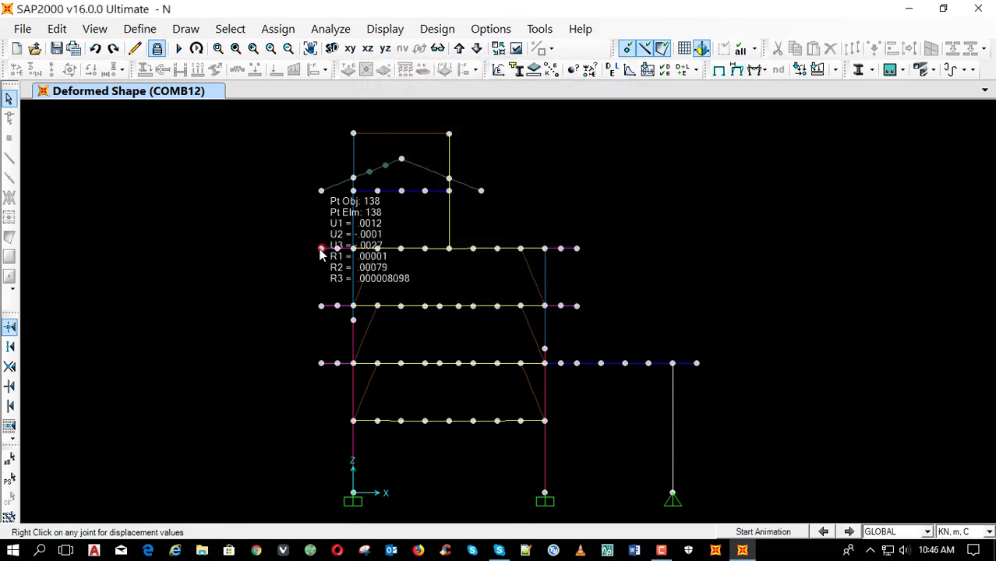
Examine the COMB12 joint displacements across the successive Y-Z elevations of the frame.
{"action": "left_click", "coordinate": [383, 49]}
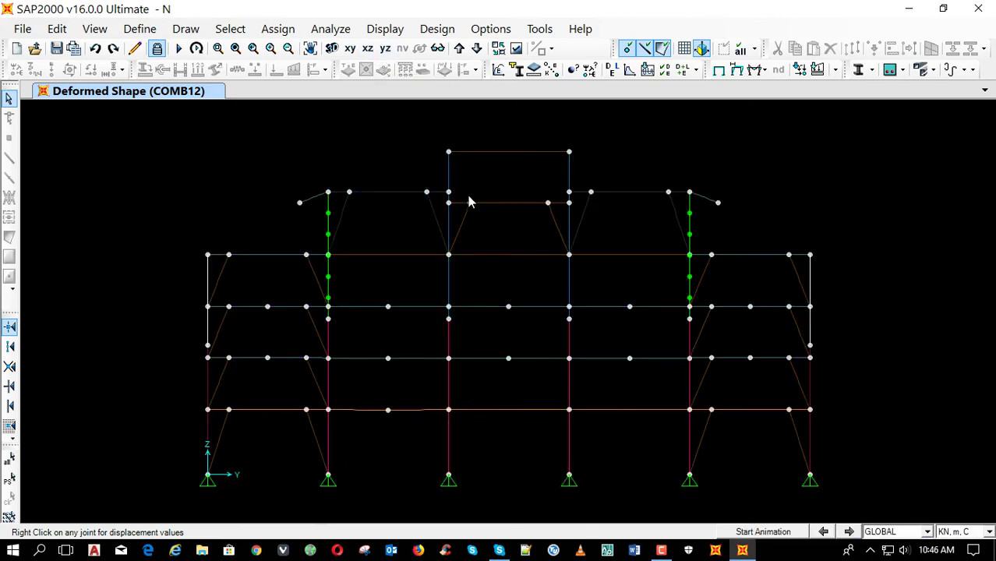
{"action": "left_click", "coordinate": [460, 48]}
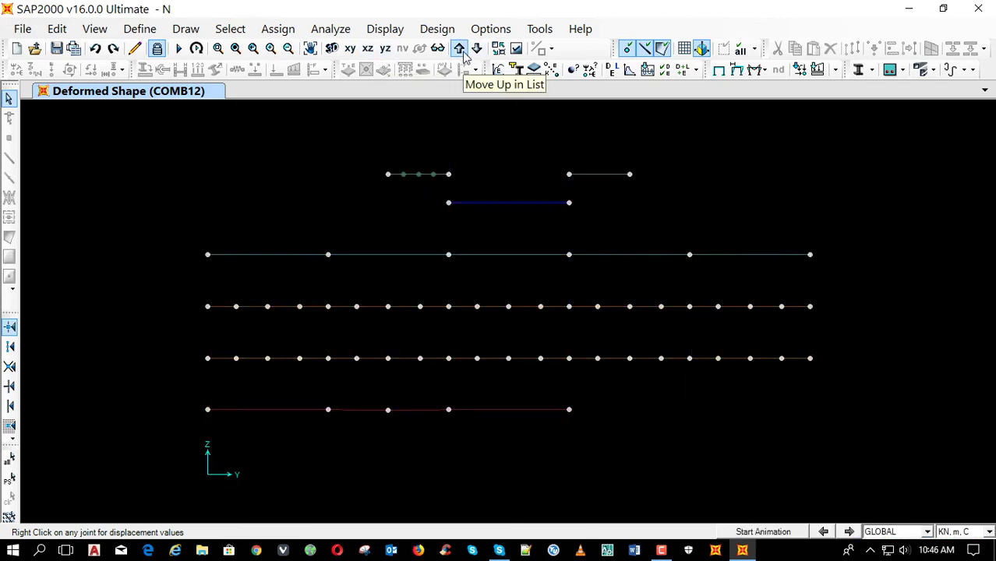
{"action": "left_click", "coordinate": [460, 48]}
{"action": "left_click", "coordinate": [460, 48]}
{"action": "left_click", "coordinate": [460, 49]}
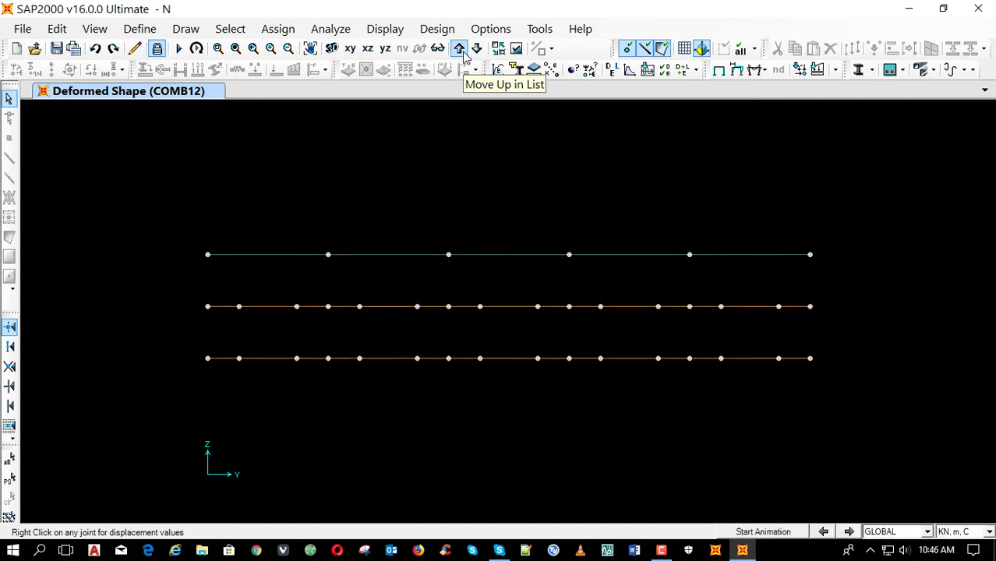
{"action": "left_click", "coordinate": [460, 49]}
{"action": "left_click", "coordinate": [460, 48]}
{"action": "left_click", "coordinate": [460, 48]}
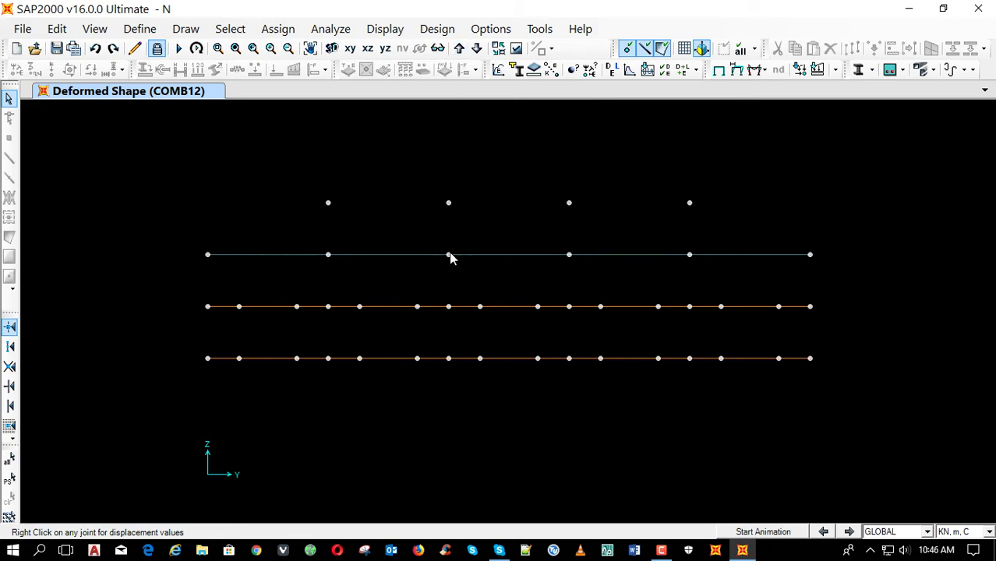
{"action": "mouse_move", "coordinate": [450, 258]}
{"action": "mouse_move", "coordinate": [209, 260]}
{"action": "mouse_move", "coordinate": [329, 362]}
Return to the X-Z elevation and display the filled Moment 3-3 diagram for COMB12.
{"action": "left_click", "coordinate": [367, 48]}
{"action": "left_click", "coordinate": [762, 70]}
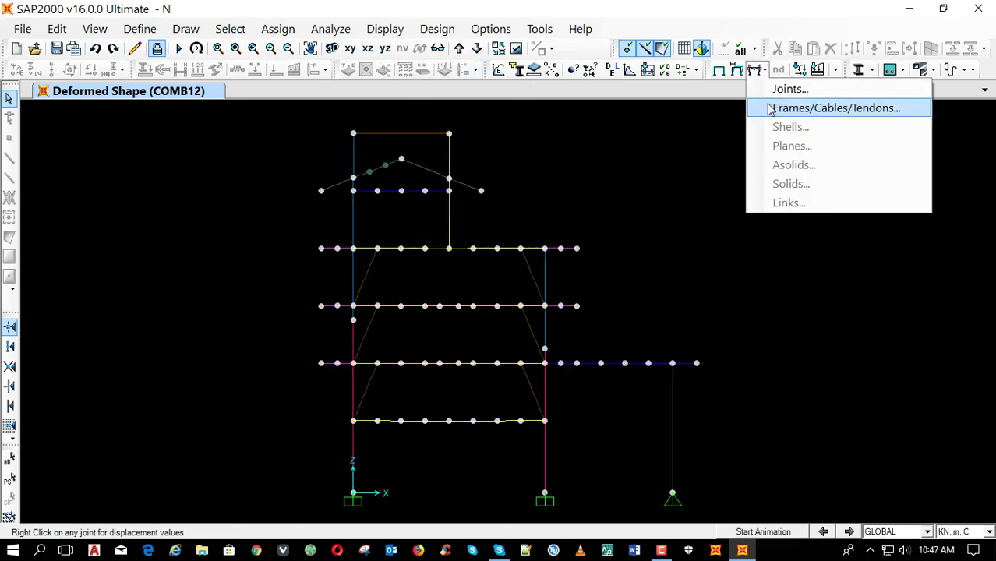
{"action": "left_click", "coordinate": [770, 108]}
{"action": "scroll", "coordinate": [557, 139], "scroll_direction": "up", "scroll_amount": 1}
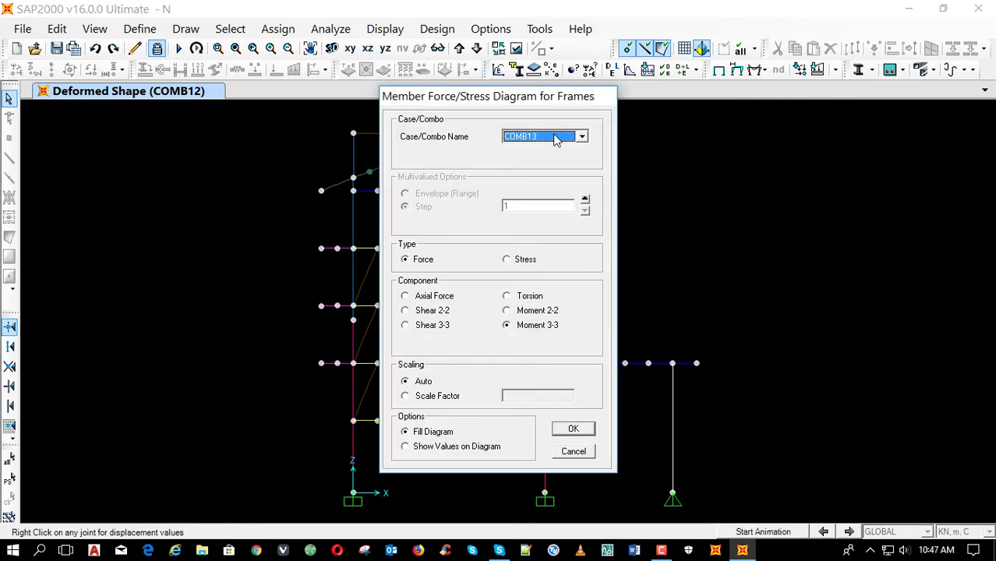
{"action": "scroll", "coordinate": [557, 139], "scroll_direction": "up", "scroll_amount": 1}
{"action": "left_click", "coordinate": [574, 429]}
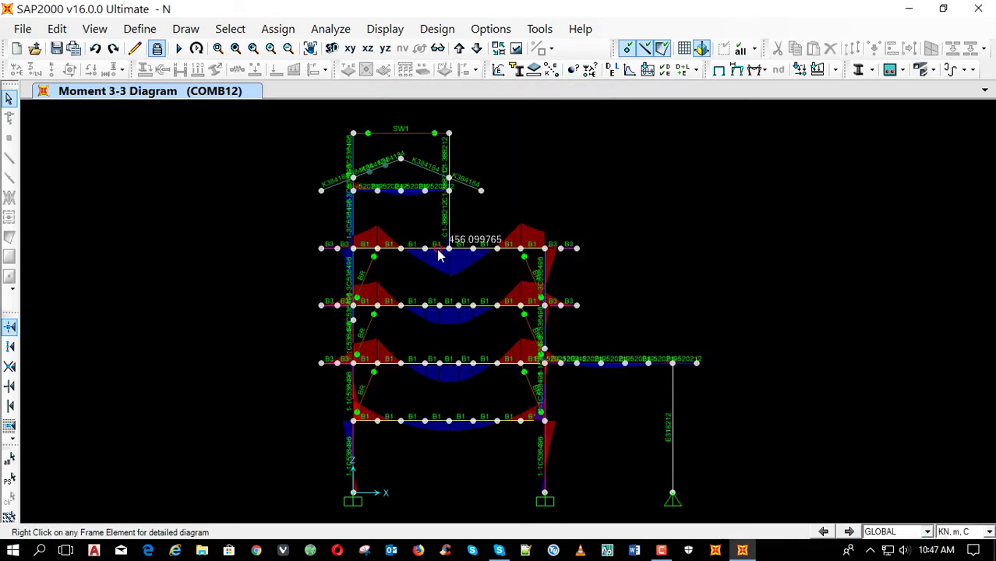
Inspect the absolute deflections of the uppermost 12 m B1 beam and the B4-520212 beam above it under COMB12.
{"action": "right_click", "coordinate": [439, 251]}
{"action": "left_click", "coordinate": [320, 465]}
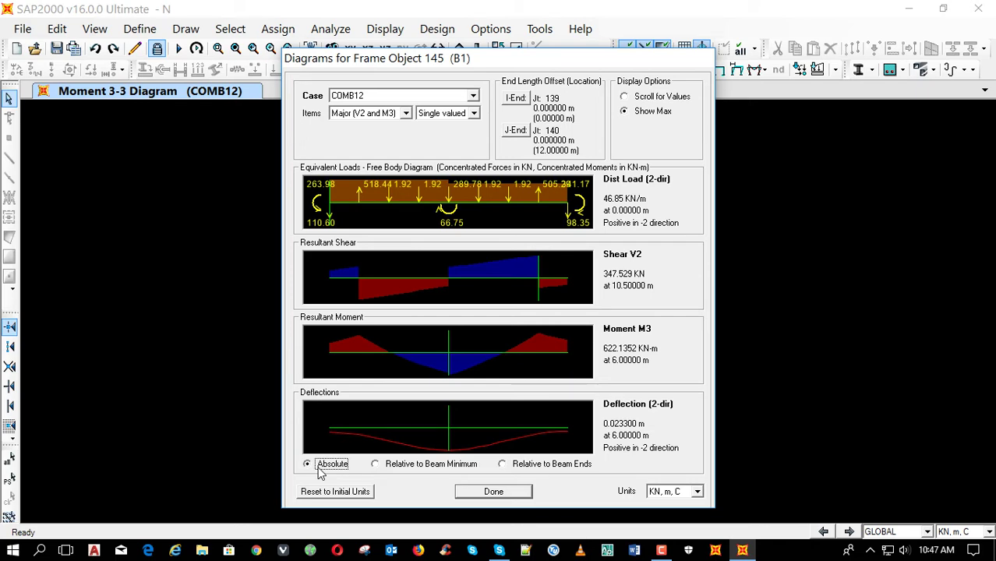
{"action": "key", "text": "Escape"}
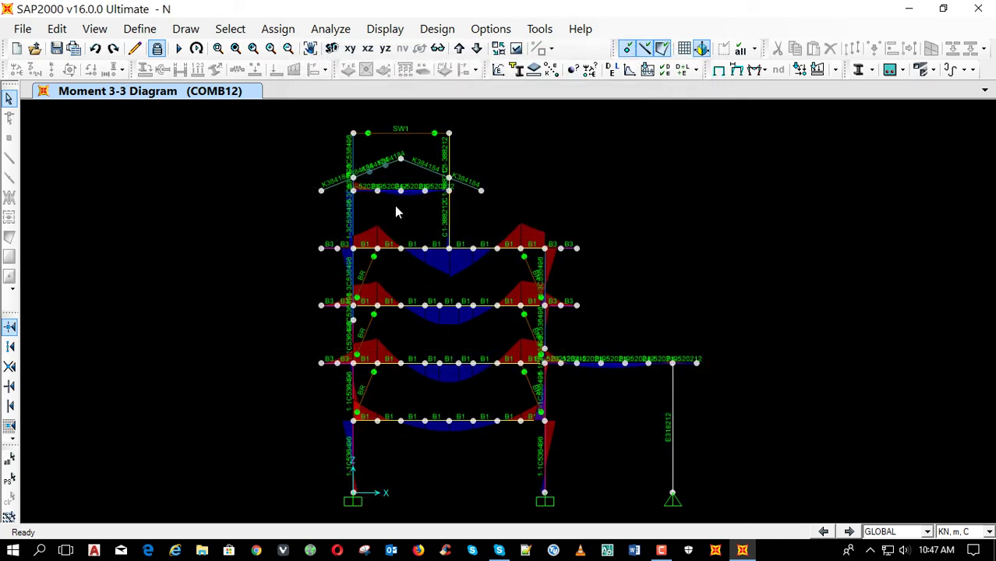
{"action": "right_click", "coordinate": [414, 197]}
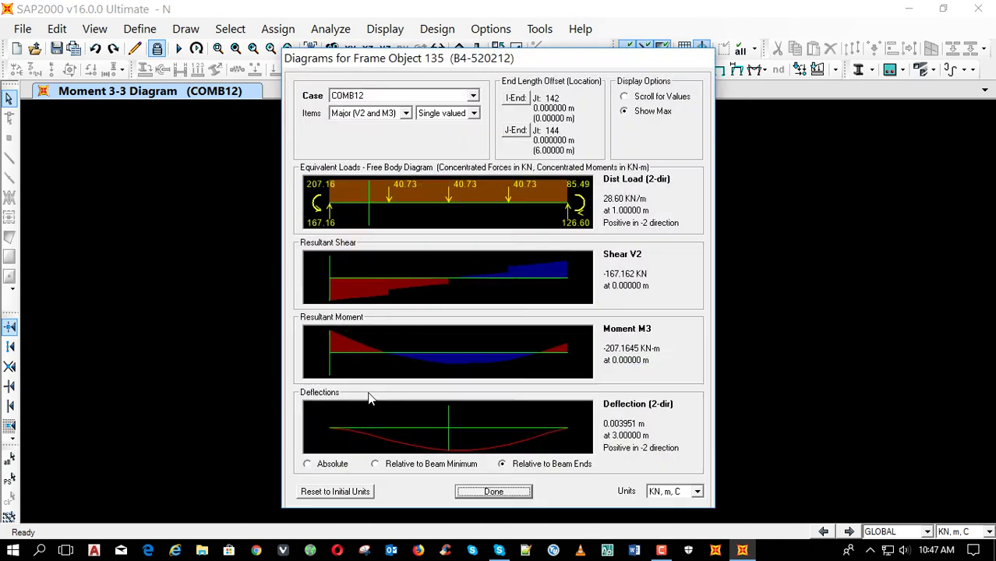
{"action": "left_click", "coordinate": [323, 465]}
{"action": "key", "text": "Escape"}
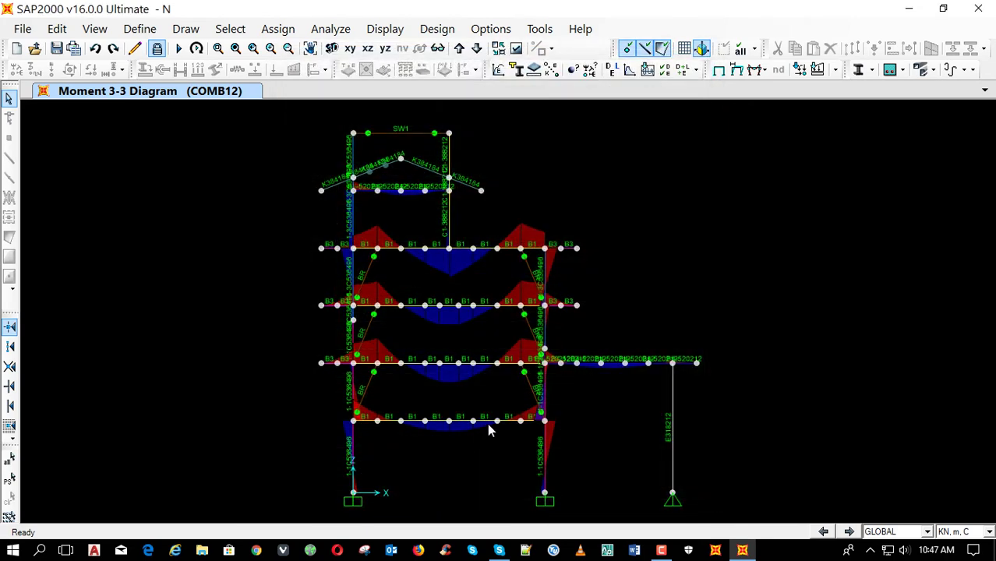
Inspect the absolute COMB12 deflections of the 12 m B1 beam and the 9.5 m B4-520212 beam on the level with the side extension.
{"action": "right_click", "coordinate": [451, 367]}
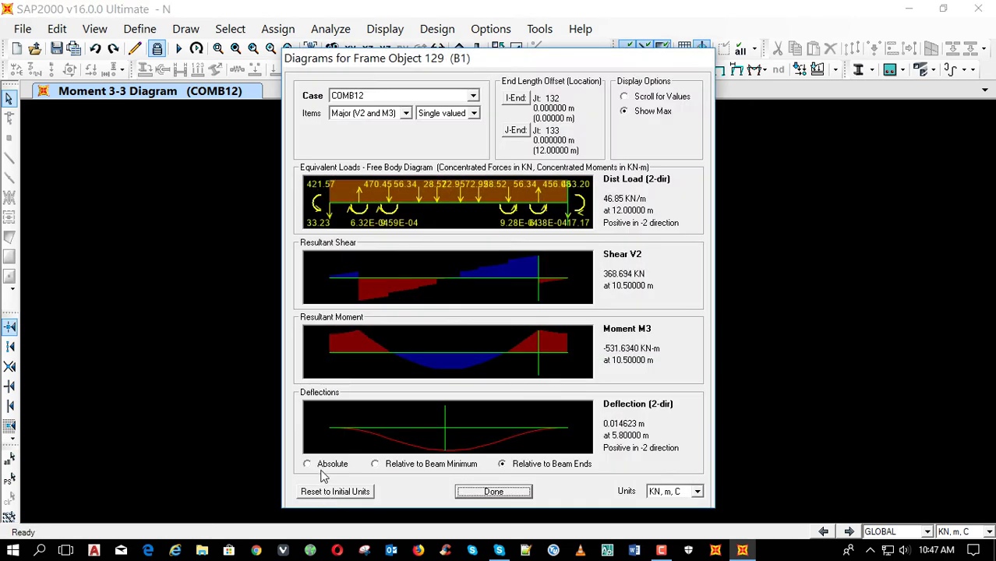
{"action": "left_click", "coordinate": [310, 463]}
{"action": "key", "text": "Escape"}
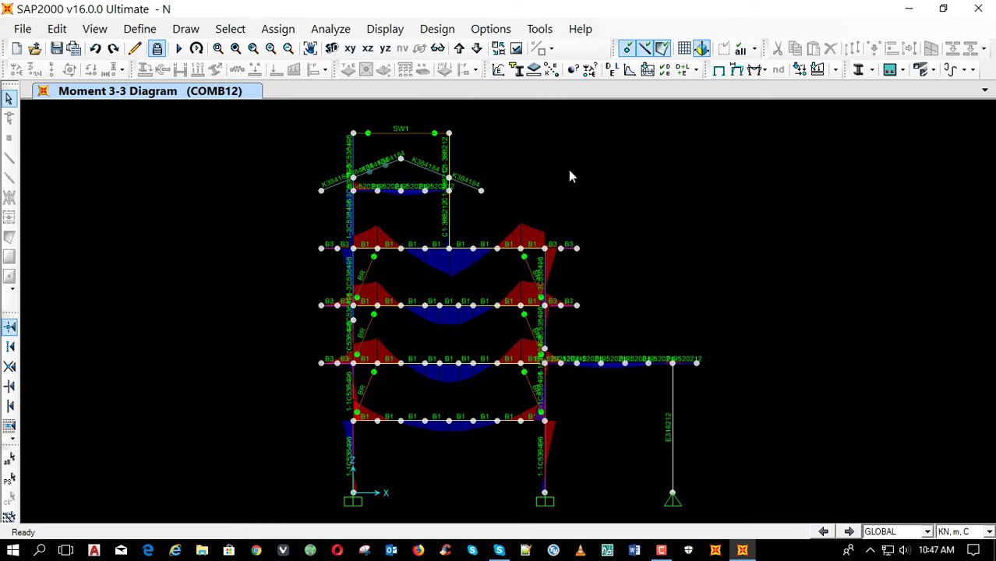
{"action": "right_click", "coordinate": [615, 364]}
{"action": "left_click", "coordinate": [318, 466]}
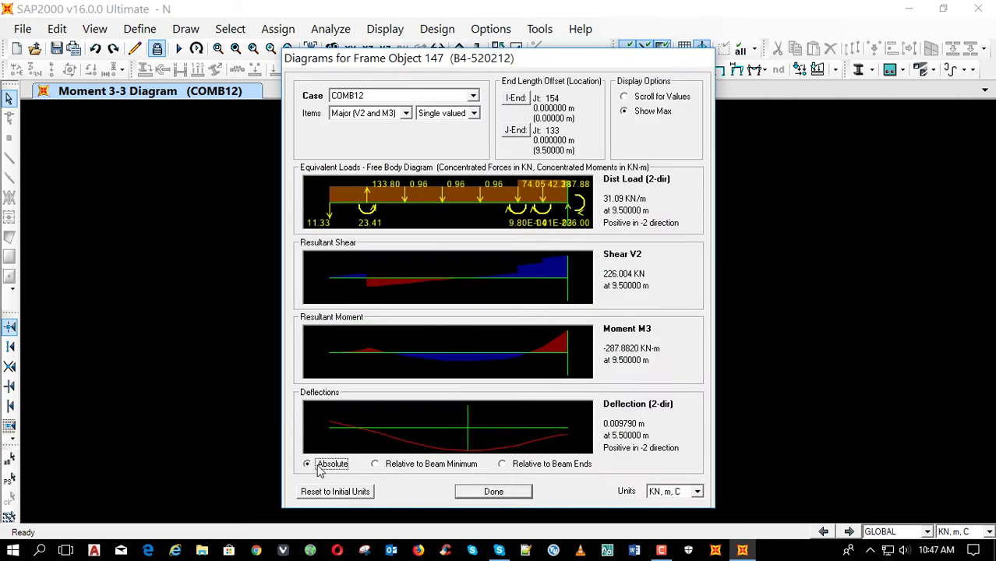
{"action": "key", "text": "Escape"}
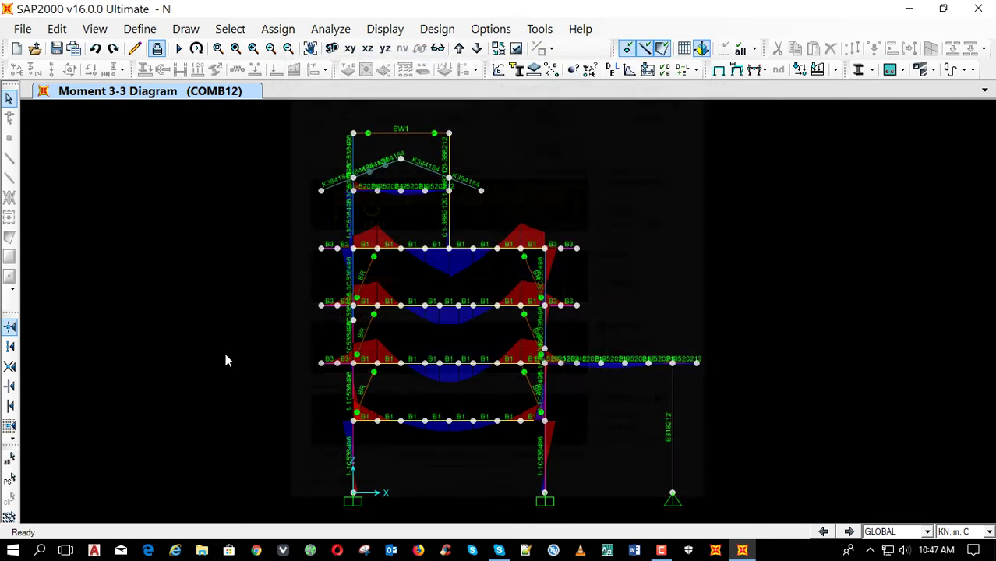
Display the AISC 360-10 P-M ratio colors and values, and examine them across the successive X-Z elevations.
{"action": "key", "text": "shift+F6"}
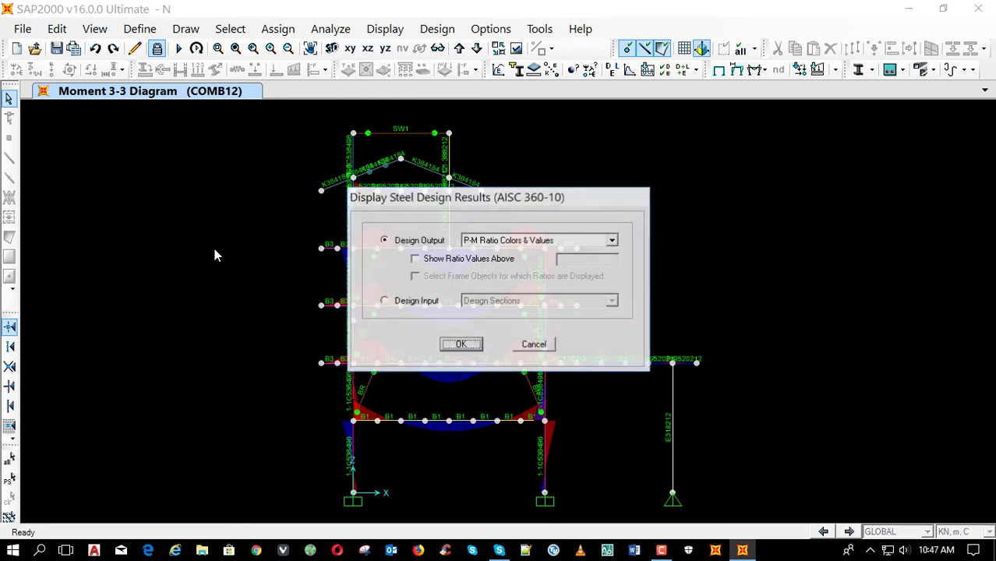
{"action": "key", "text": "Return"}
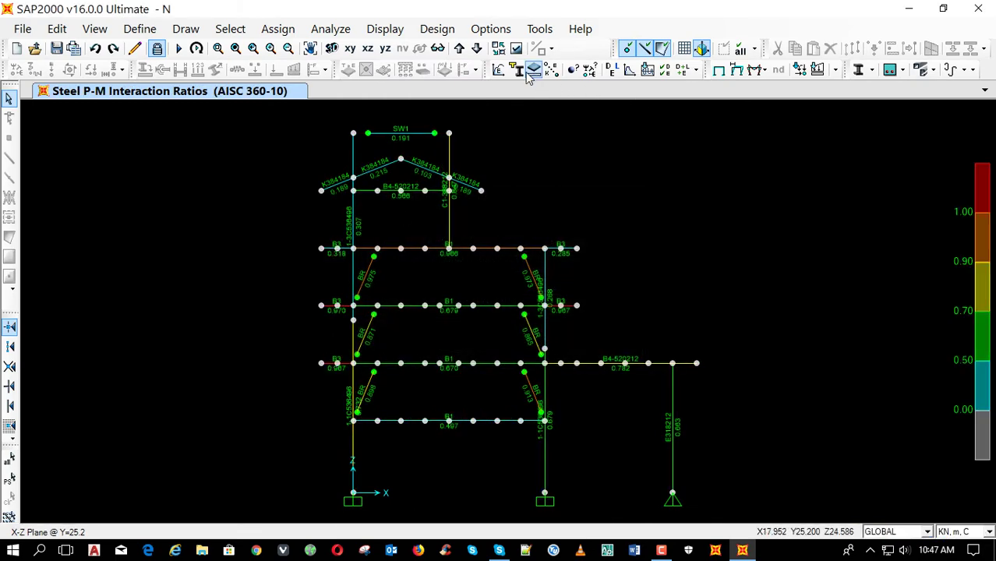
{"action": "left_click", "coordinate": [461, 48]}
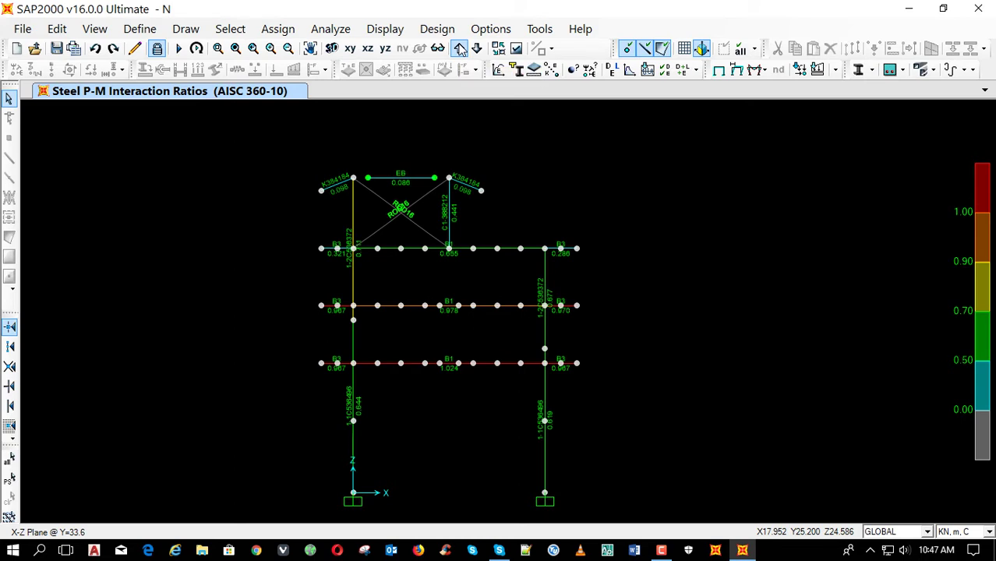
{"action": "left_click", "coordinate": [461, 48]}
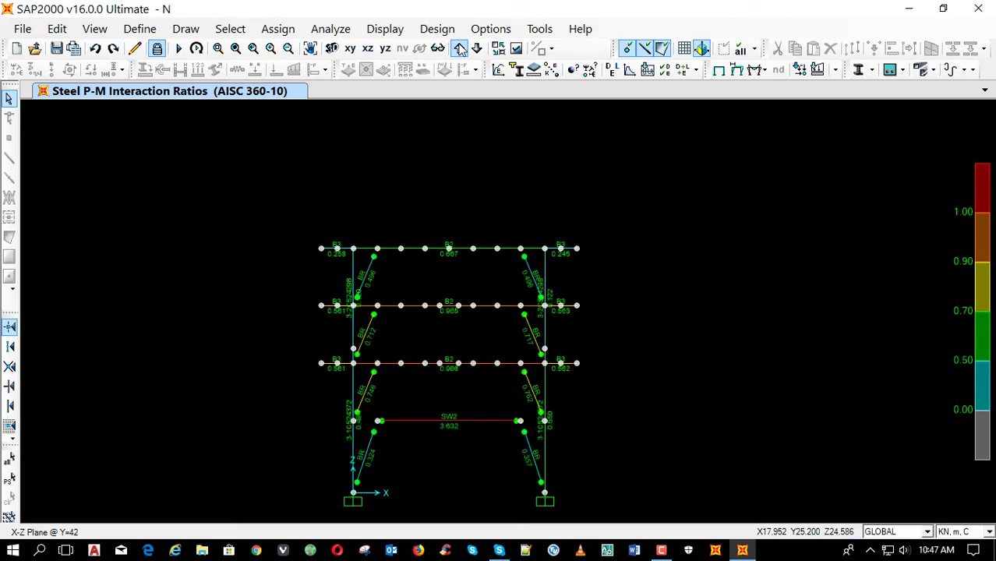
{"action": "left_click", "coordinate": [461, 48]}
{"action": "left_click", "coordinate": [461, 49]}
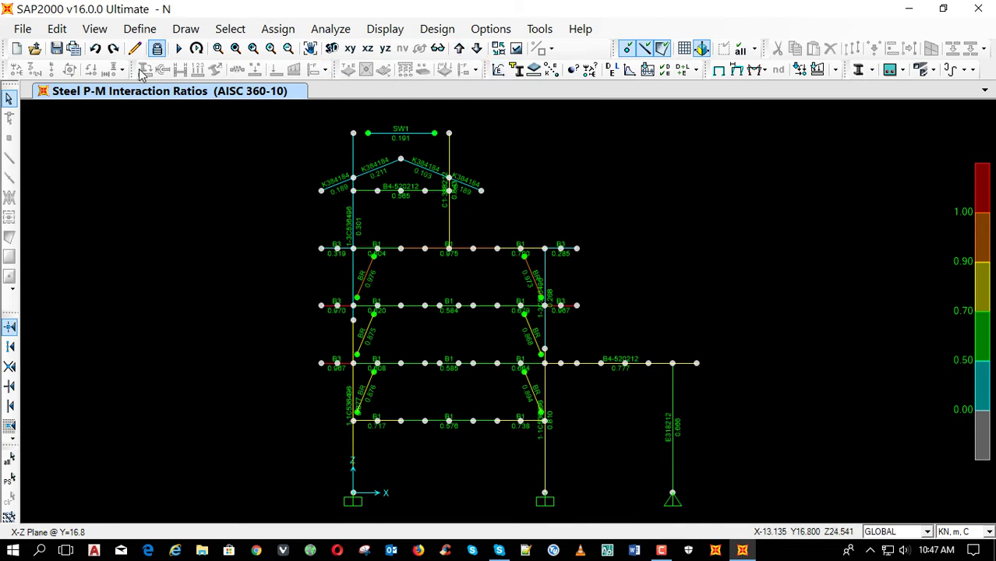
Unlock the model and rename the frame section B3-700184 as B3-700212.
{"action": "left_click", "coordinate": [157, 48]}
{"action": "left_click", "coordinate": [538, 352]}
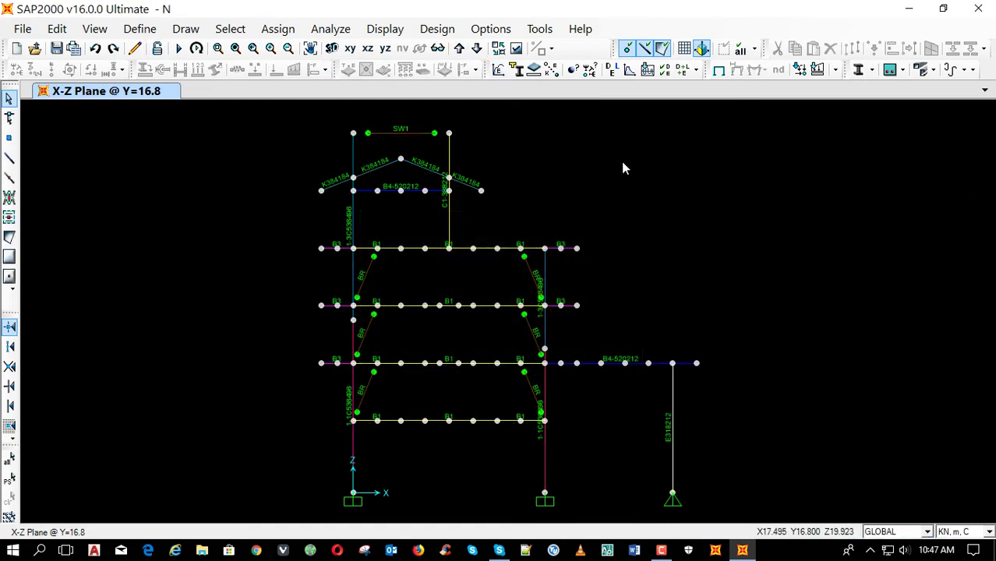
{"action": "left_click", "coordinate": [517, 71]}
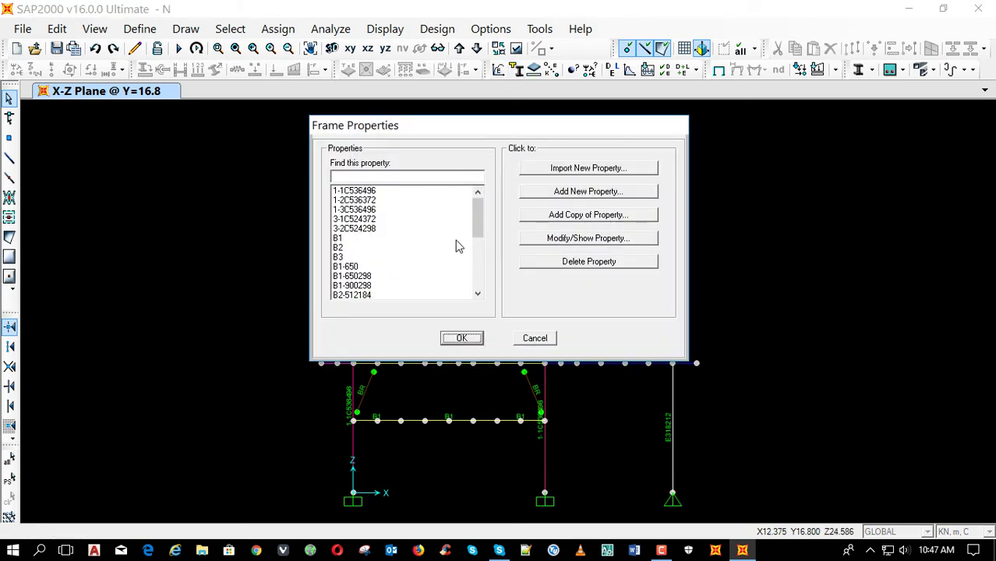
{"action": "left_click_drag", "start_coordinate": [477, 220], "coordinate": [478, 254]}
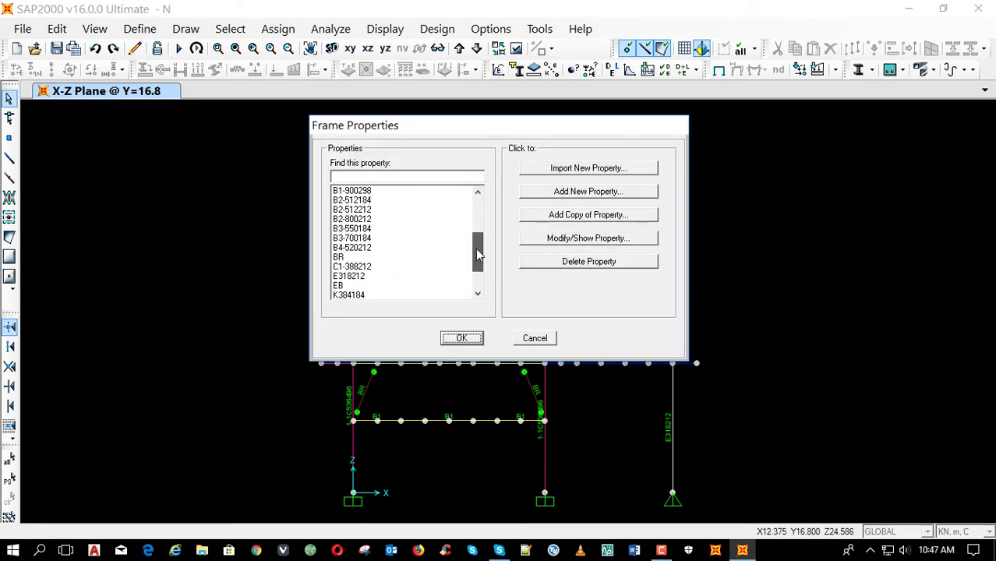
{"action": "left_click", "coordinate": [370, 249]}
{"action": "left_click", "coordinate": [373, 240]}
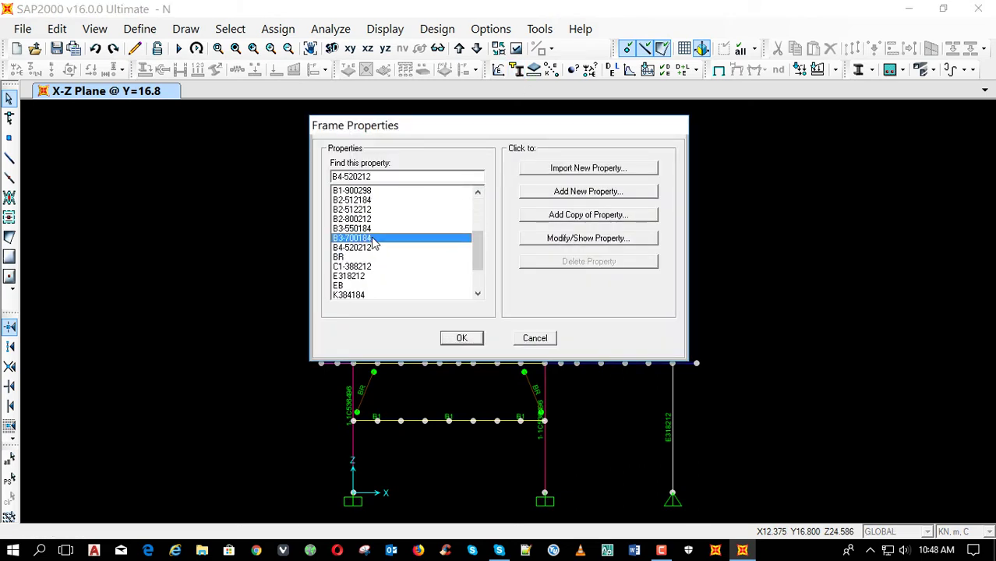
{"action": "left_click", "coordinate": [550, 239]}
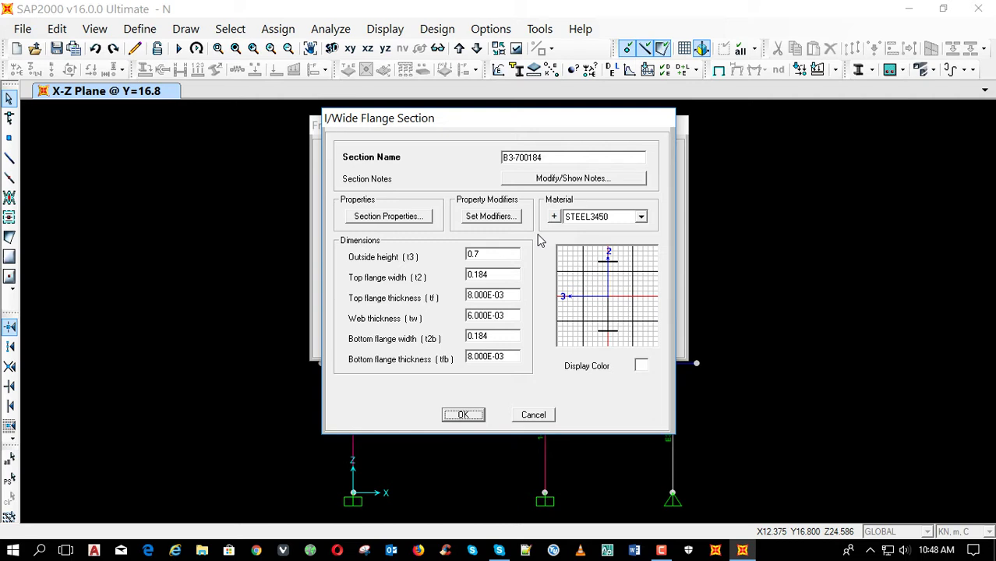
{"action": "left_click_drag", "start_coordinate": [543, 159], "coordinate": [530, 175]}
{"action": "type", "text": "212"}
Set the top and bottom flange widths of section B3-700212 to 0.212 m.
{"action": "key", "text": "Tab"}
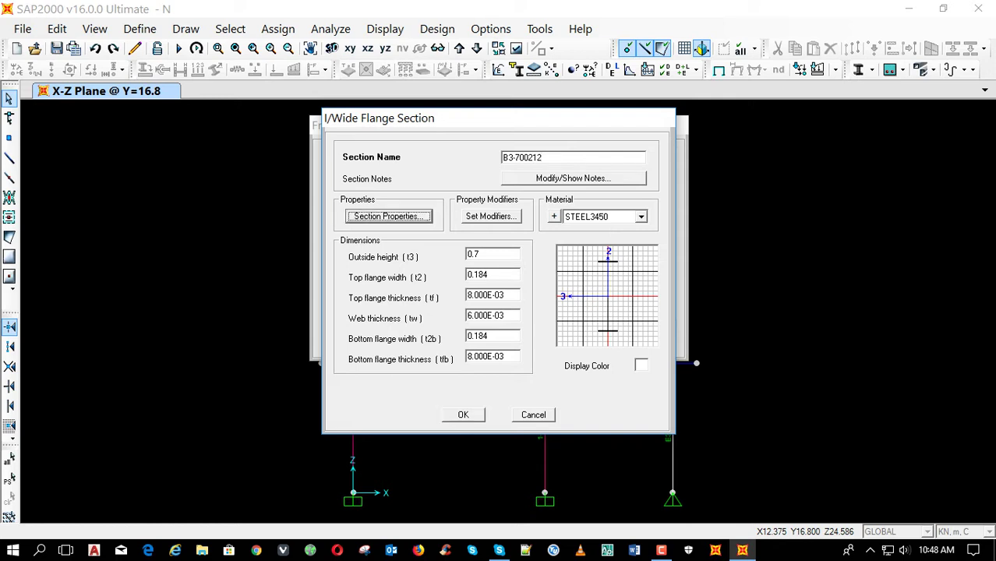
{"action": "key", "text": "Tab"}
{"action": "key", "text": "Tab"}
{"action": "key", "text": "Tab"}
{"action": "key", "text": "Tab"}
{"action": "key", "text": "BackSpace"}
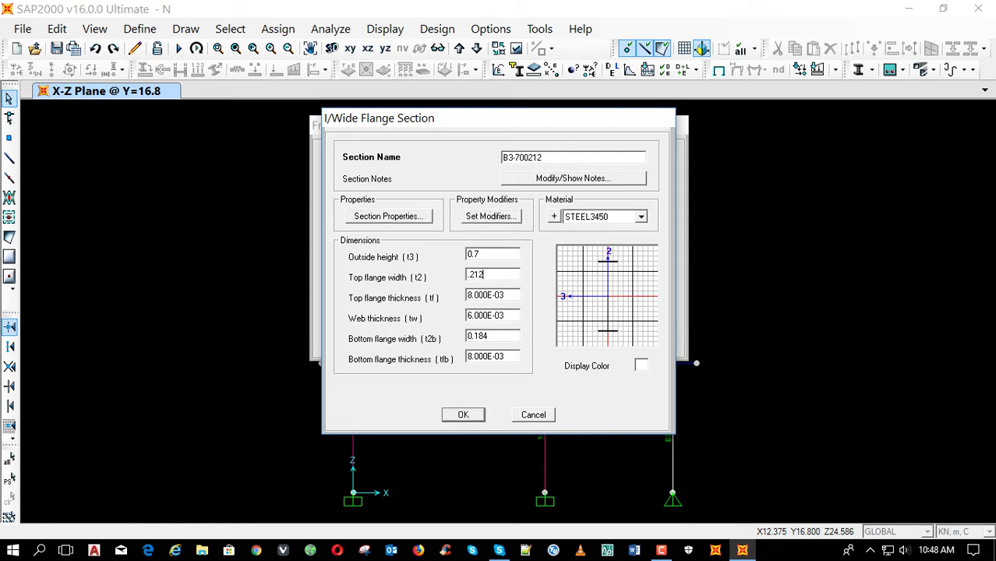
{"action": "type", "text": ".212"}
{"action": "key", "text": "Tab"}
{"action": "key", "text": "Tab"}
{"action": "key", "text": "Tab"}
{"action": "key", "text": "BackSpace"}
{"action": "type", "text": ".212"}
{"action": "key", "text": "Return"}
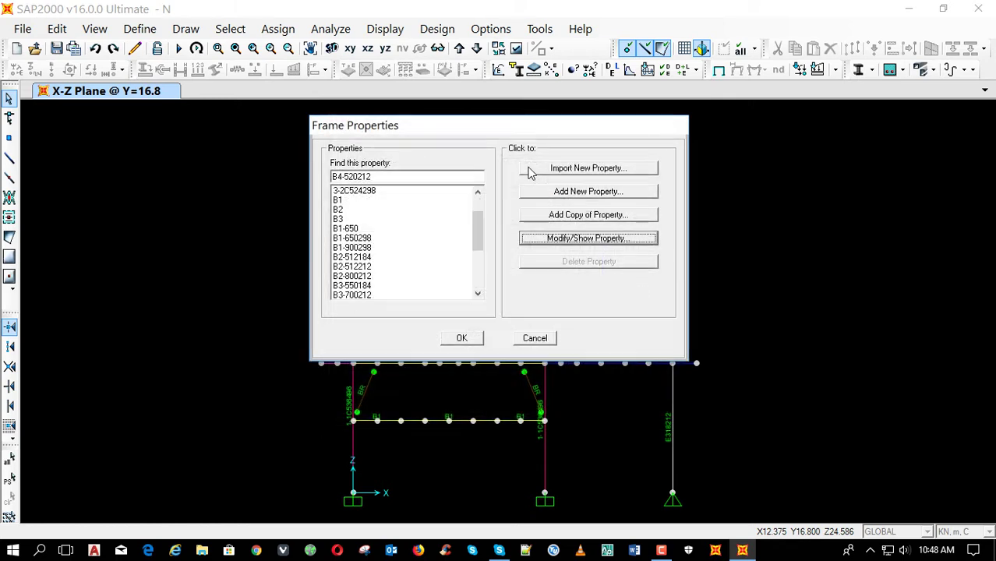
Rename the frame section B3-550184 as B3-550212.
{"action": "left_click", "coordinate": [359, 285]}
{"action": "left_click", "coordinate": [538, 239]}
{"action": "left_click_drag", "start_coordinate": [544, 159], "coordinate": [529, 160]}
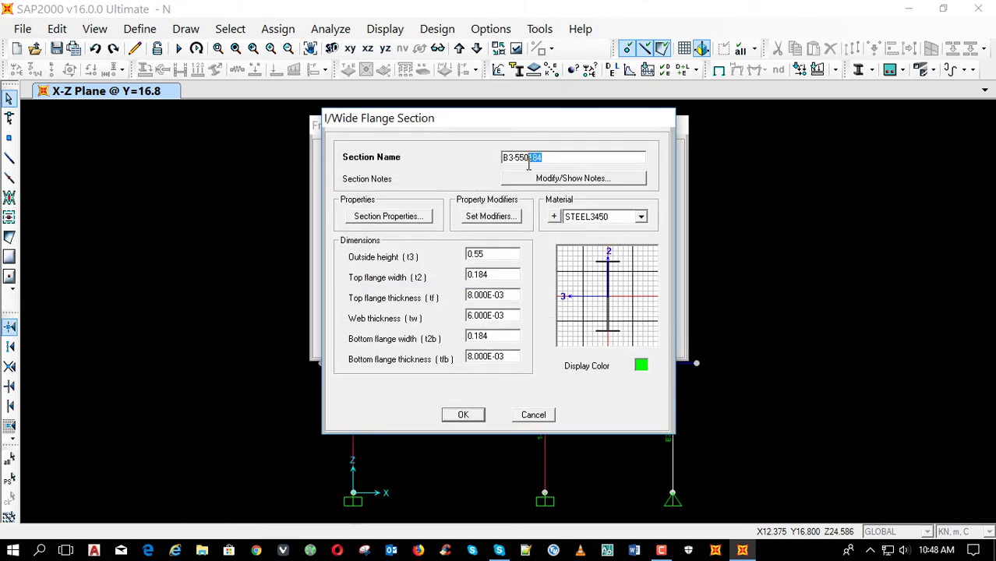
{"action": "type", "text": "212"}
Set the top and bottom flange widths of section B3-550212 to 0.212 m.
{"action": "key", "text": "Tab"}
{"action": "key", "text": "Tab"}
{"action": "key", "text": "Tab"}
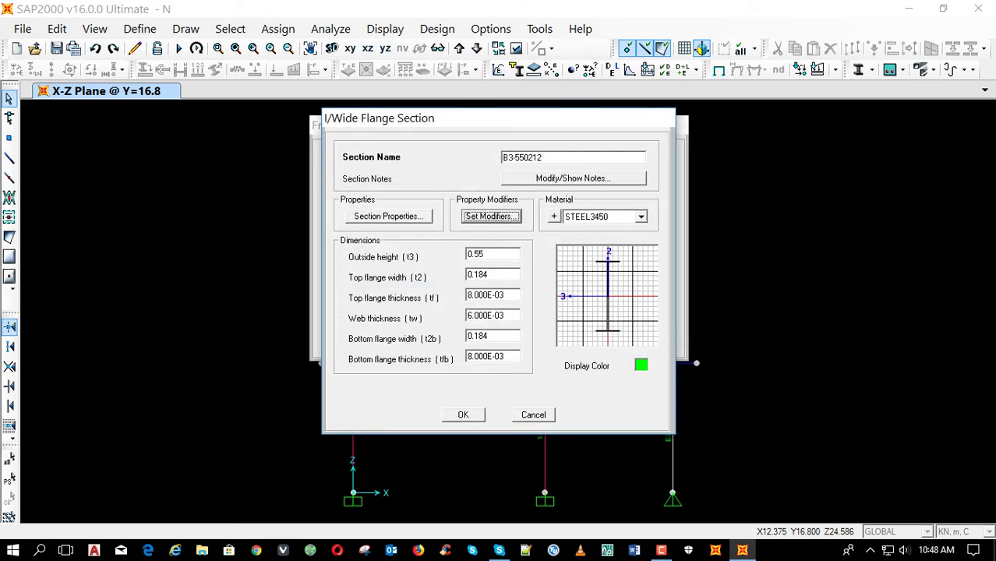
{"action": "key", "text": "Tab"}
{"action": "key", "text": "Tab"}
{"action": "key", "text": "Tab"}
{"action": "key", "text": "BackSpace"}
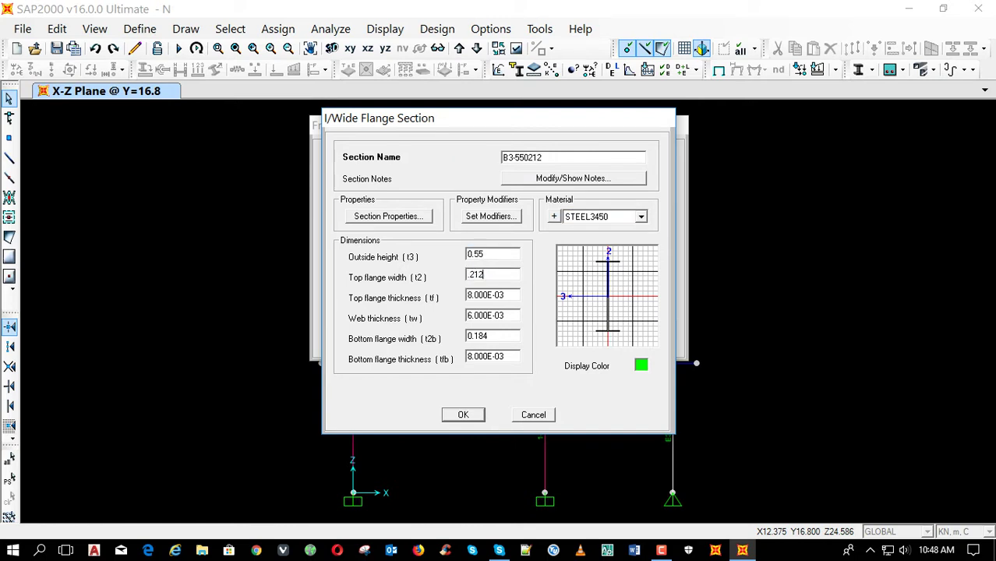
{"action": "key", "text": "Tab"}
{"action": "key", "text": "Tab"}
{"action": "key", "text": "Tab"}
{"action": "key", "text": "BackSpace"}
{"action": "type", "text": ".212"}
{"action": "key", "text": "Return"}
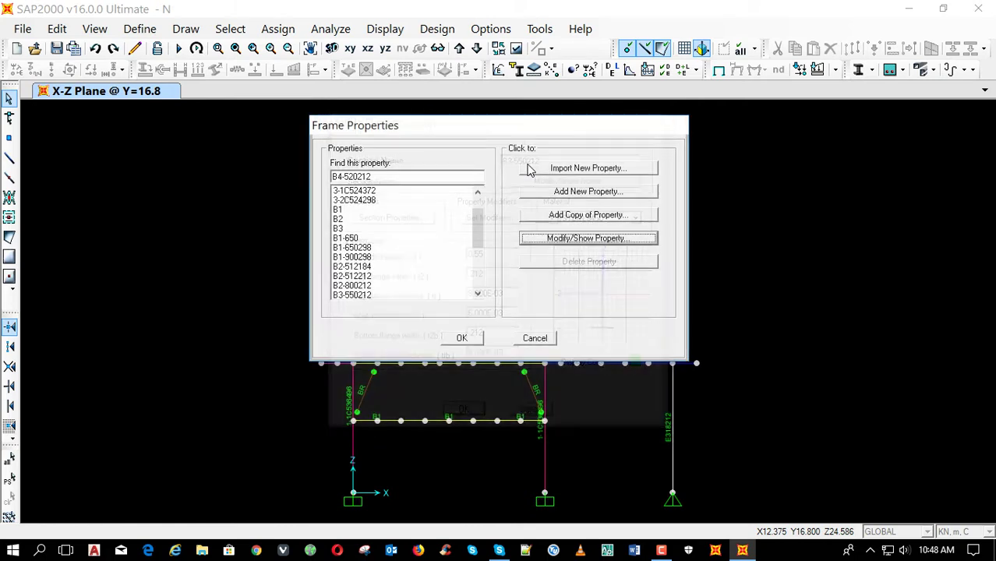
Review the I-section dimensions of B1-900298 and B1-650.
{"action": "left_click", "coordinate": [377, 258]}
{"action": "left_click", "coordinate": [543, 242]}
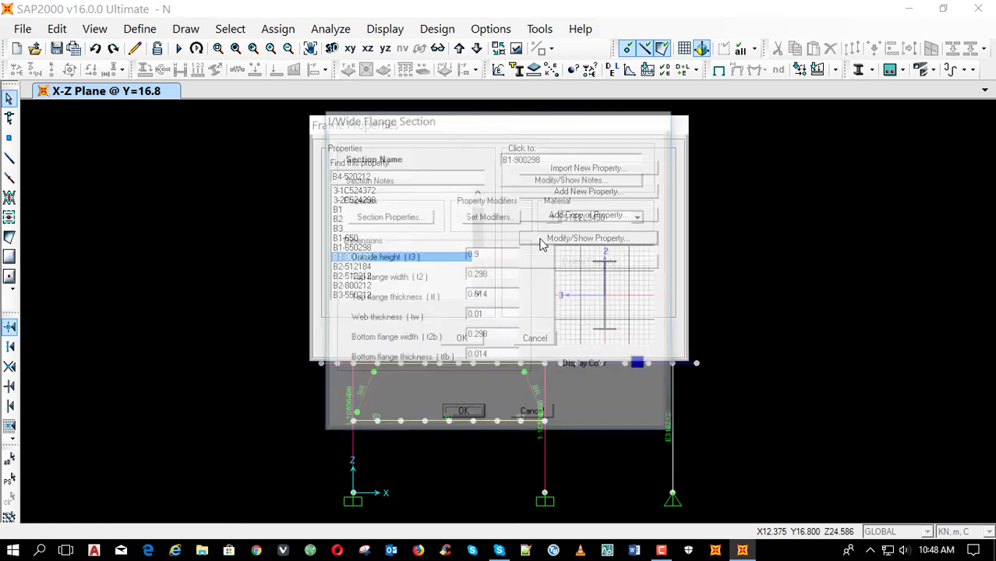
{"action": "double_click", "coordinate": [477, 254]}
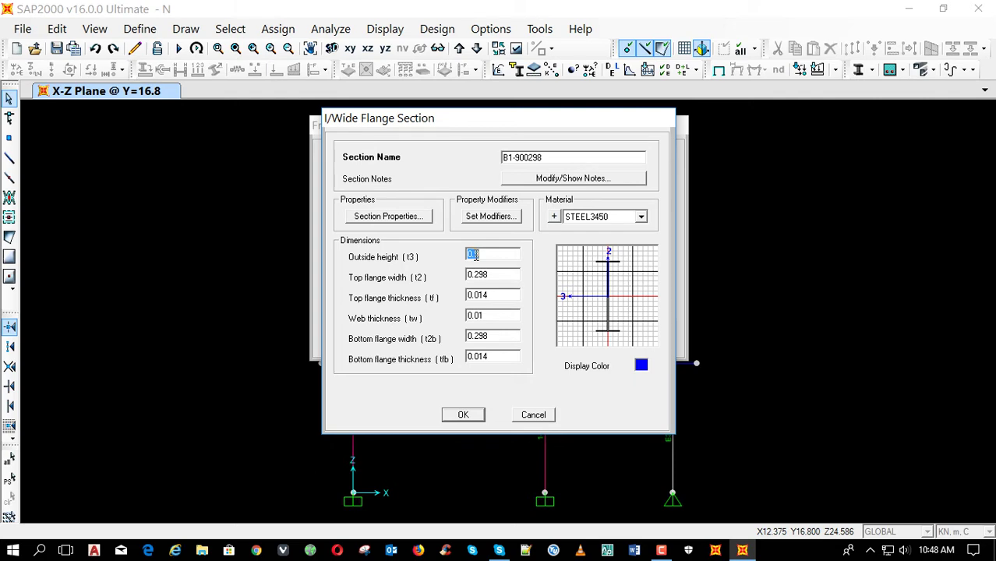
{"action": "left_click", "coordinate": [474, 415]}
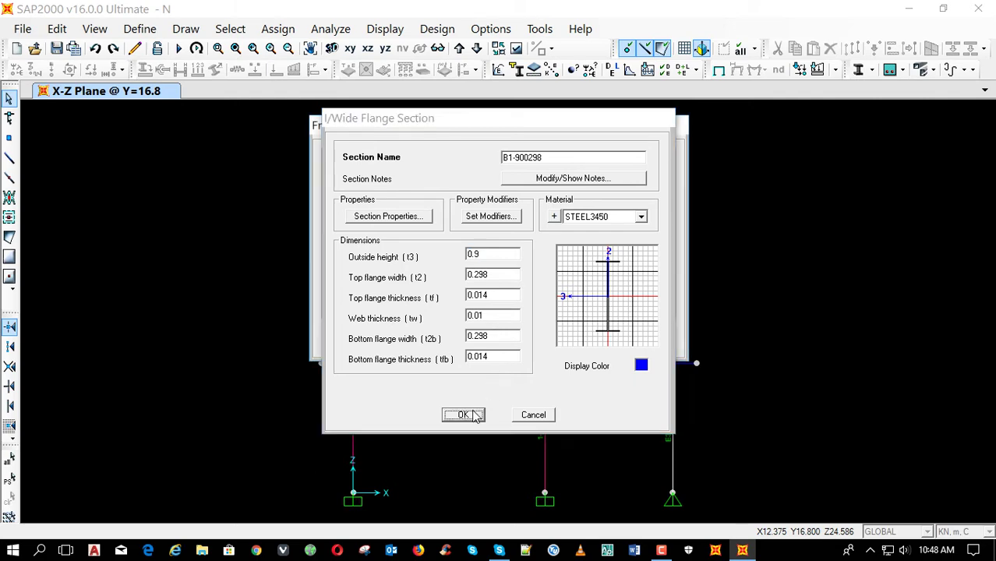
{"action": "left_click", "coordinate": [374, 266]}
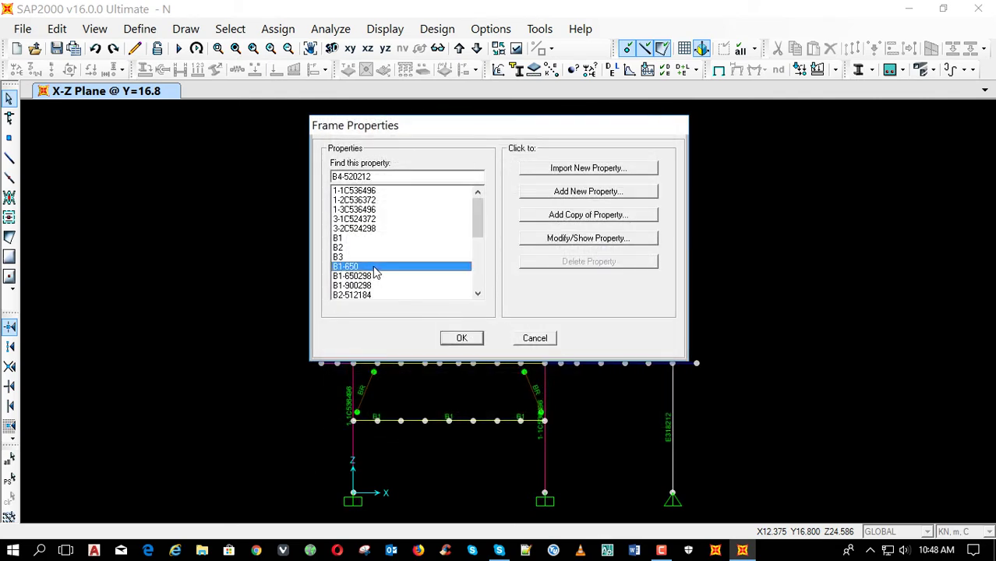
{"action": "left_click", "coordinate": [566, 237]}
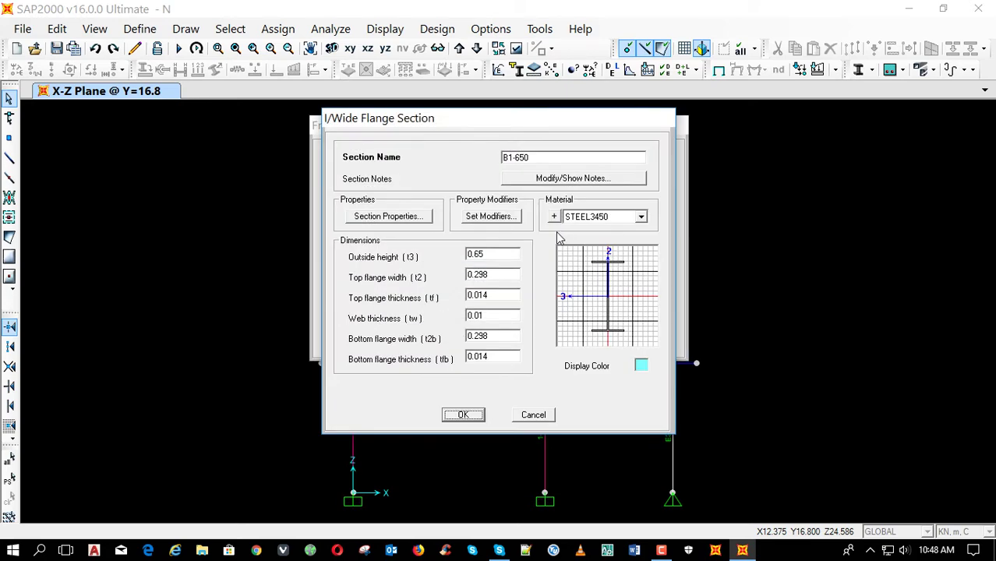
{"action": "key", "text": "Return"}
Set the outside height of section B1-900298 to 0.8 m and rename it as B1-800298.
{"action": "left_click", "coordinate": [367, 285]}
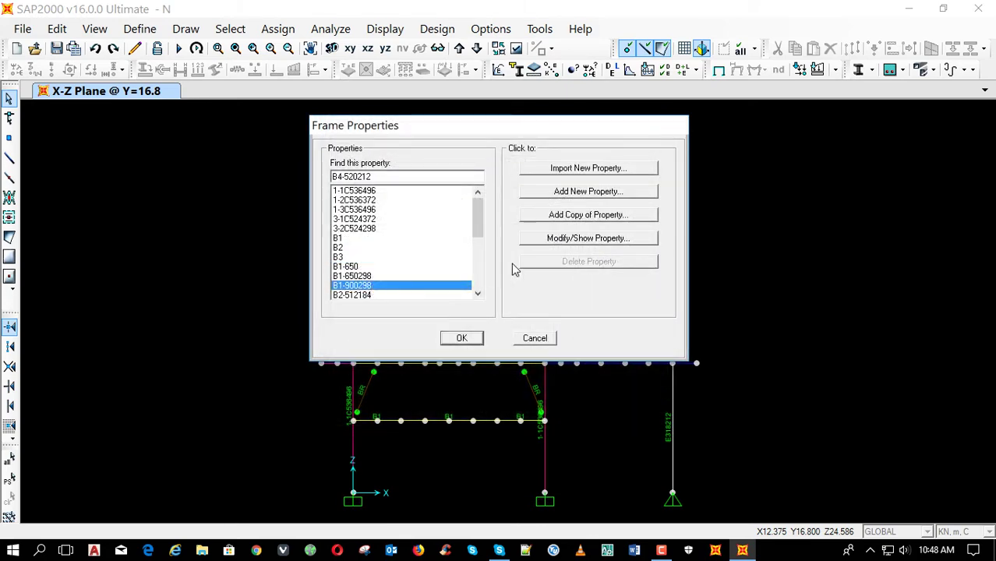
{"action": "left_click", "coordinate": [565, 238]}
{"action": "double_click", "coordinate": [475, 256]}
{"action": "left_click_drag", "start_coordinate": [475, 255], "coordinate": [509, 258]}
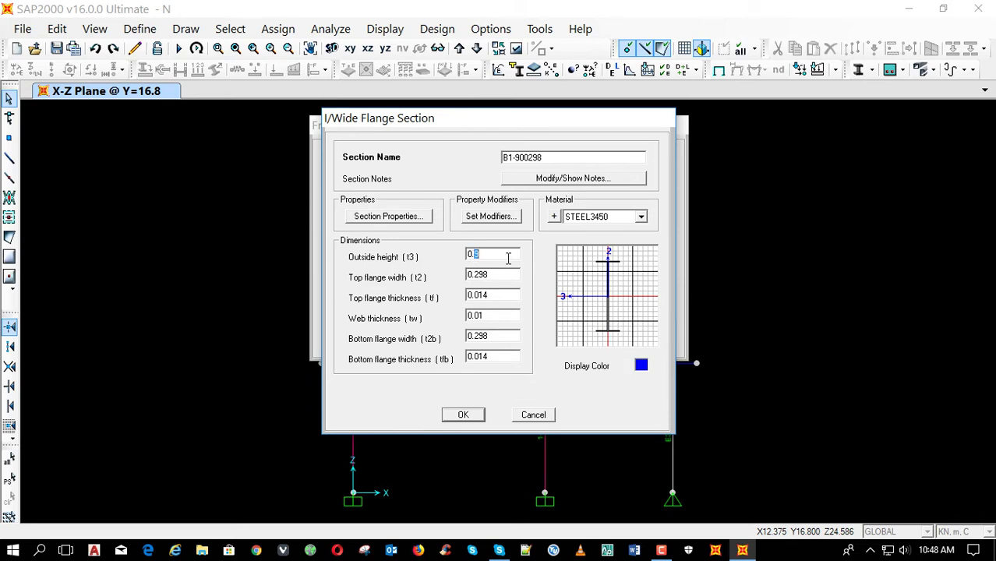
{"action": "type", "text": "800298"}
{"action": "left_click", "coordinate": [466, 414]}
{"action": "left_click", "coordinate": [462, 339]}
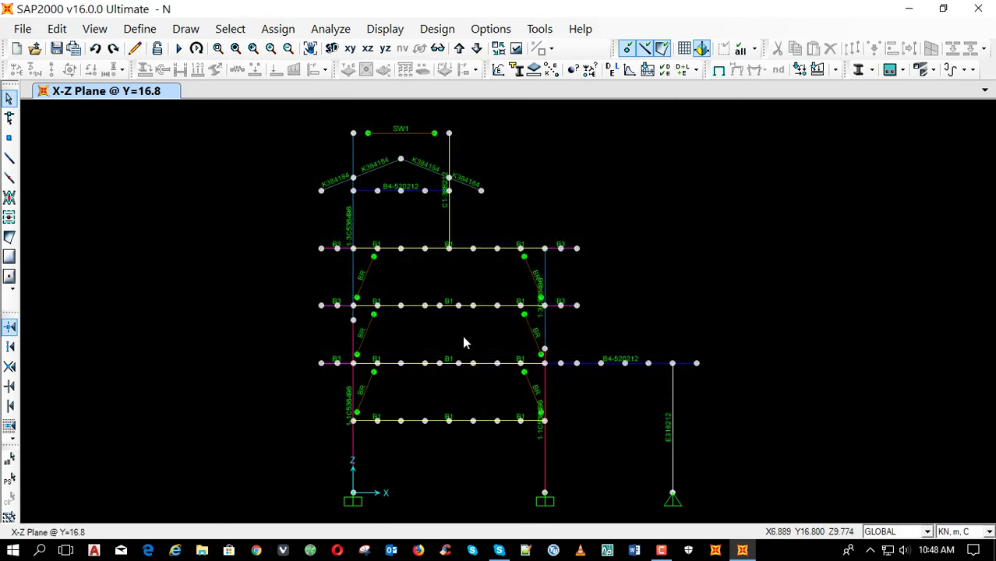
Examine the tapered beam shapes of the Y=16.8 elevation in extruded view, and return to the standard view.
{"action": "key", "text": "ctrl+w"}
{"action": "left_click", "coordinate": [729, 360]}
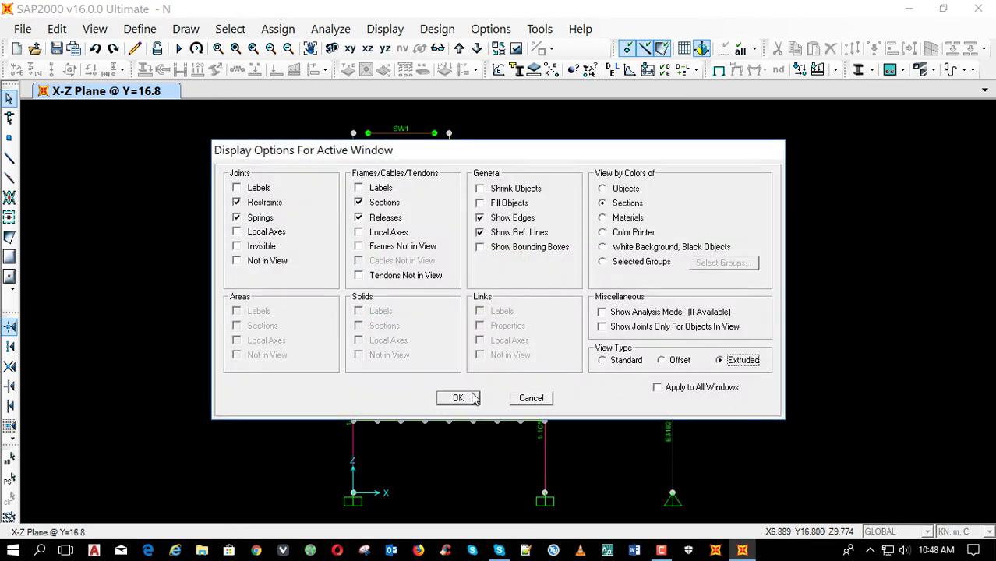
{"action": "left_click", "coordinate": [474, 399]}
{"action": "scroll", "coordinate": [431, 436], "scroll_direction": "up", "scroll_amount": 2}
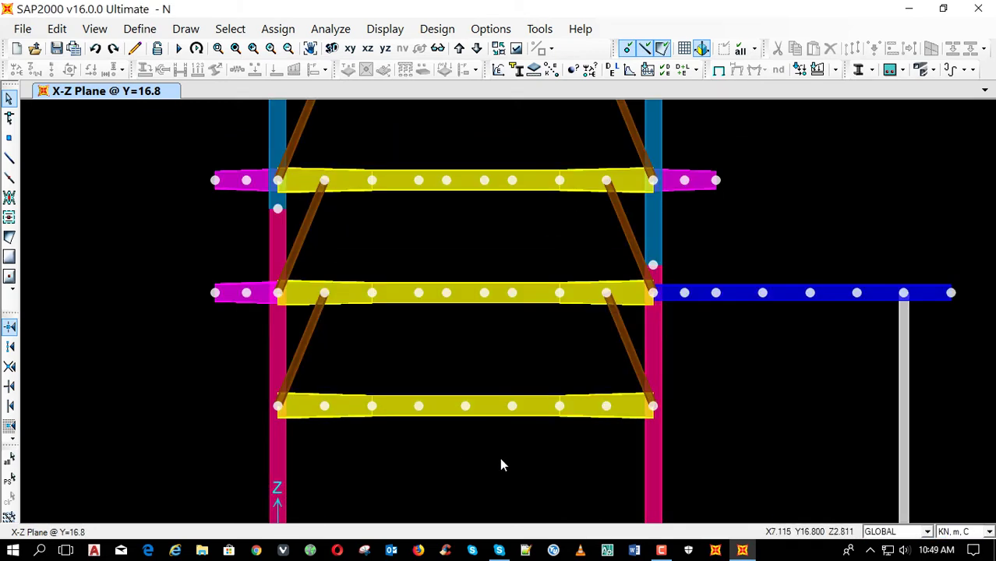
{"action": "scroll", "coordinate": [382, 324], "scroll_direction": "down", "scroll_amount": 2}
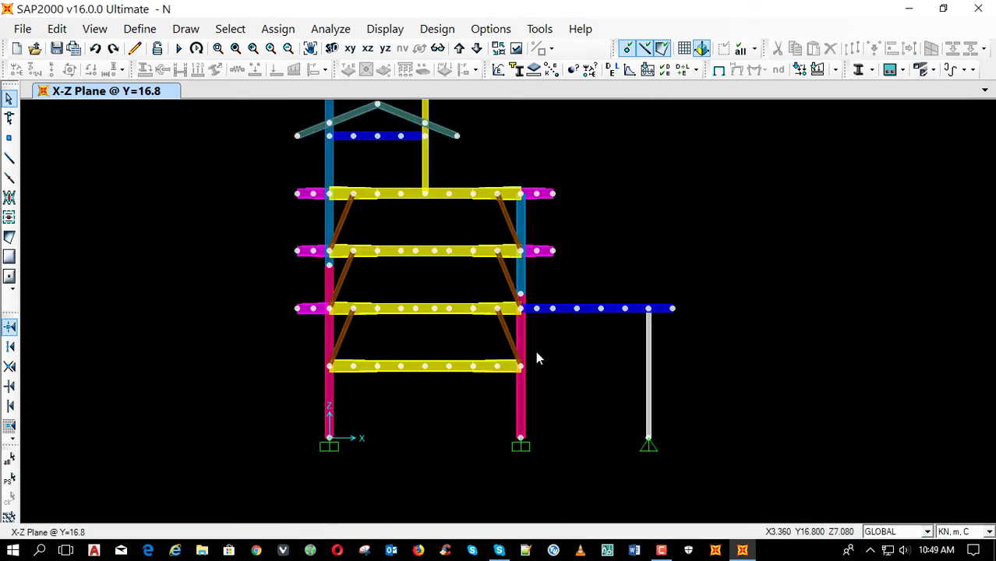
{"action": "key", "text": "ctrl+w"}
{"action": "left_click", "coordinate": [607, 361]}
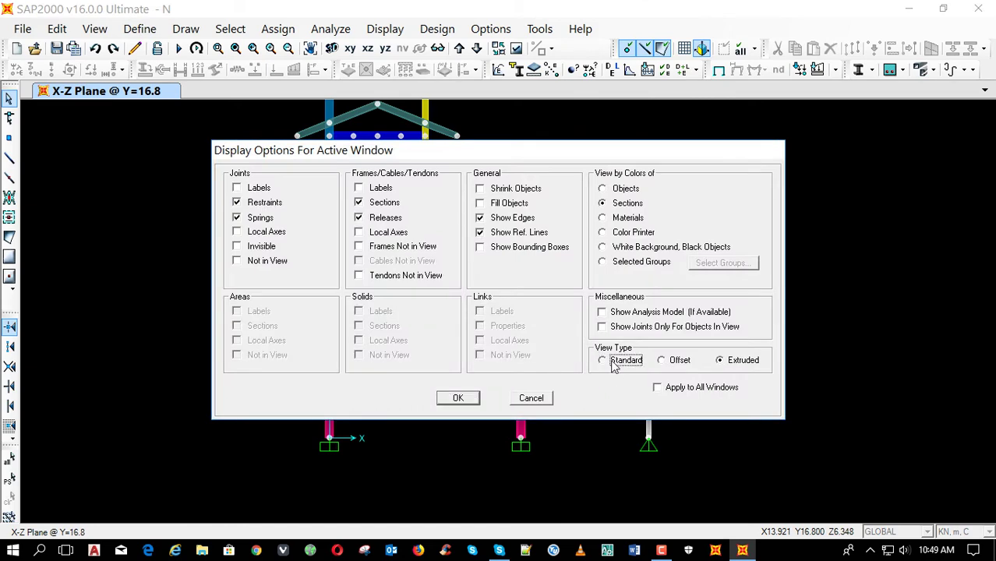
{"action": "left_click", "coordinate": [463, 399]}
Rerun the analysis and the steel design check, and display the AISC 360-10 P-M interaction ratios.
{"action": "key", "text": "F5"}
{"action": "key", "text": "Return"}
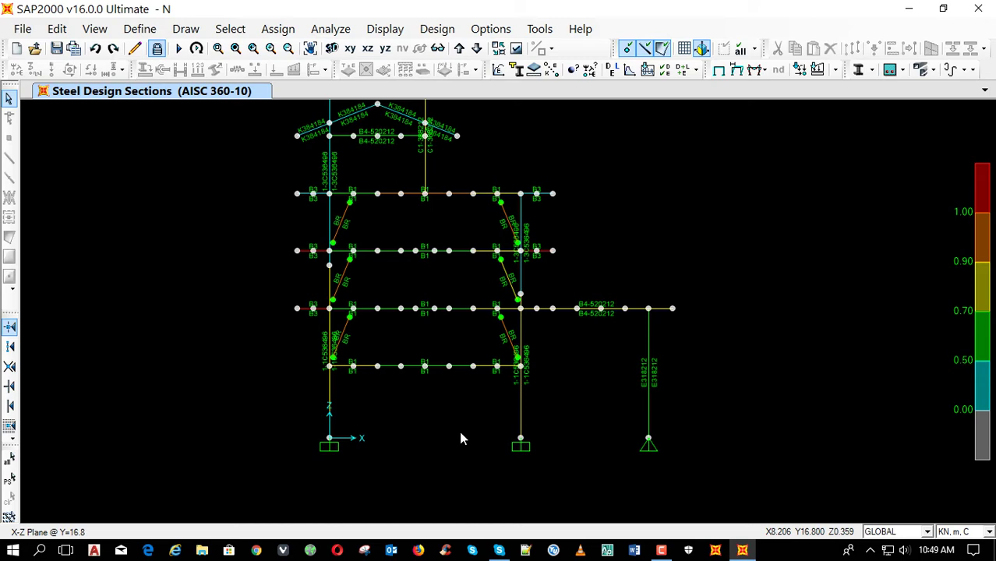
{"action": "key", "text": "Return"}
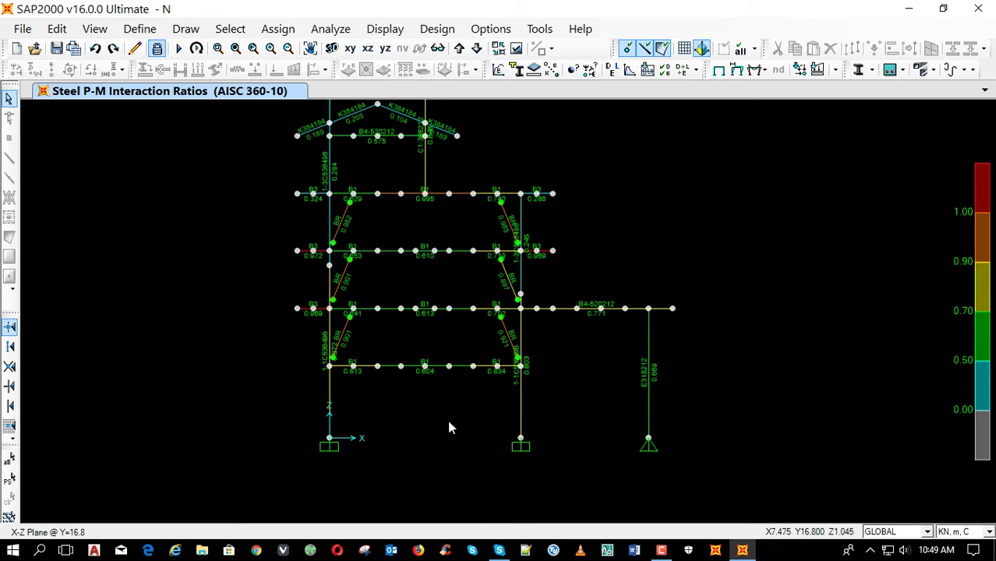
Unlock the model and review the I-section dimensions of frame section B3-550212.
{"action": "left_click", "coordinate": [157, 48]}
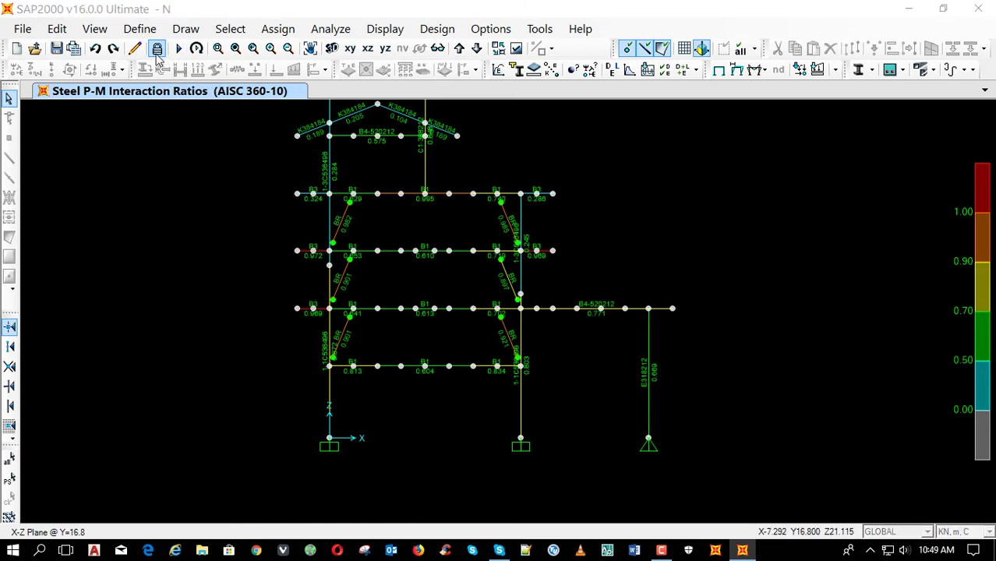
{"action": "left_click", "coordinate": [514, 343]}
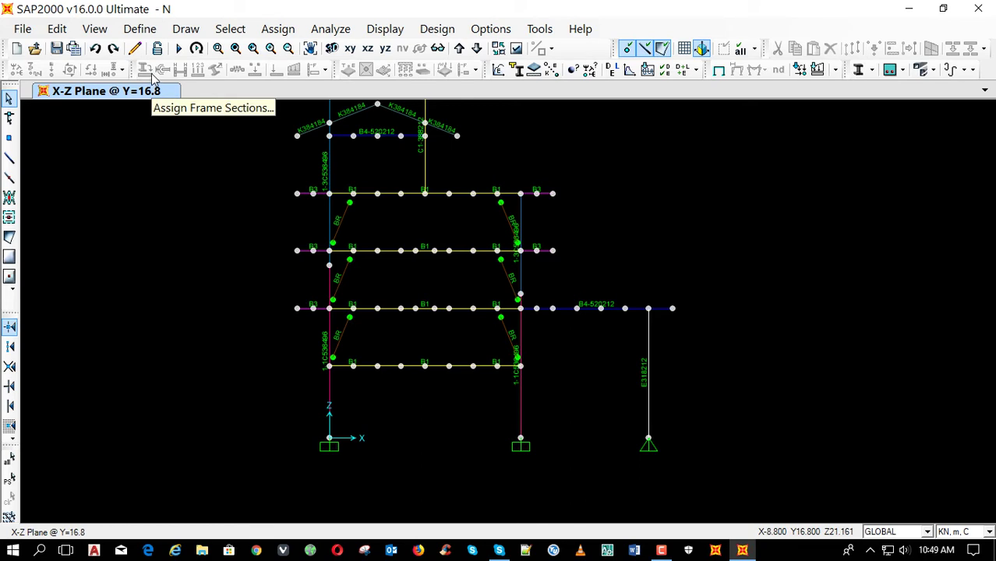
{"action": "left_click", "coordinate": [517, 70]}
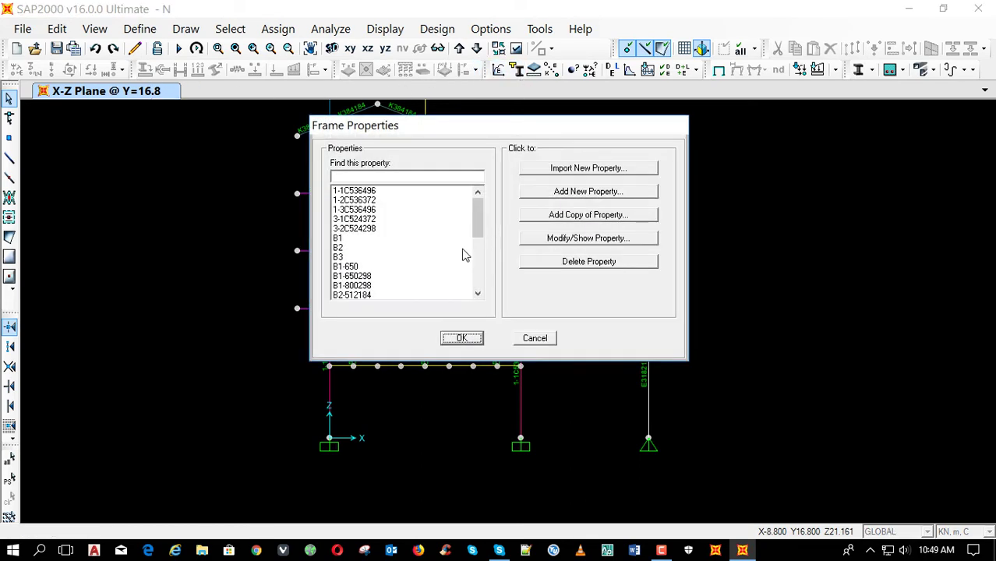
{"action": "left_click_drag", "start_coordinate": [482, 226], "coordinate": [483, 257]}
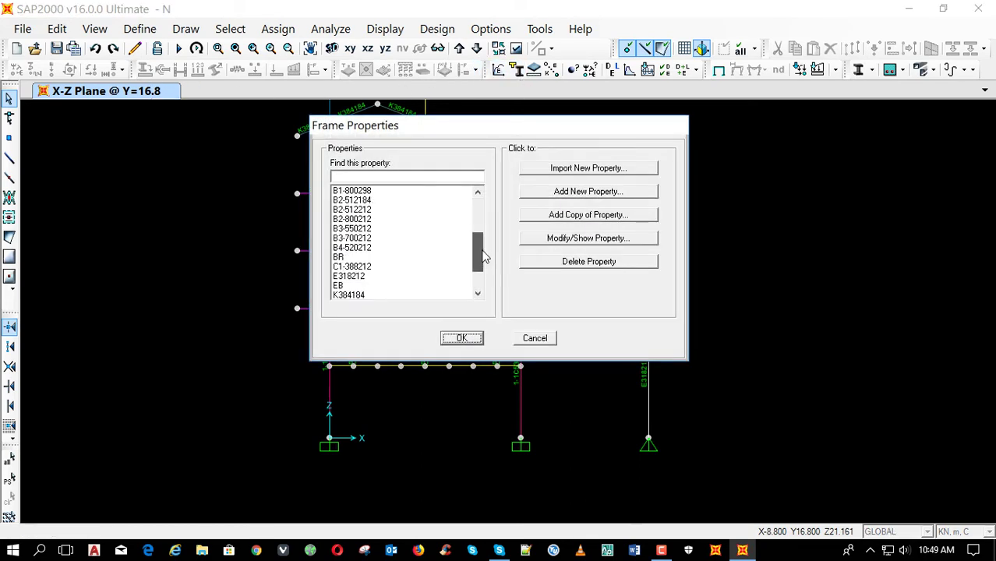
{"action": "left_click", "coordinate": [377, 230]}
{"action": "left_click", "coordinate": [552, 240]}
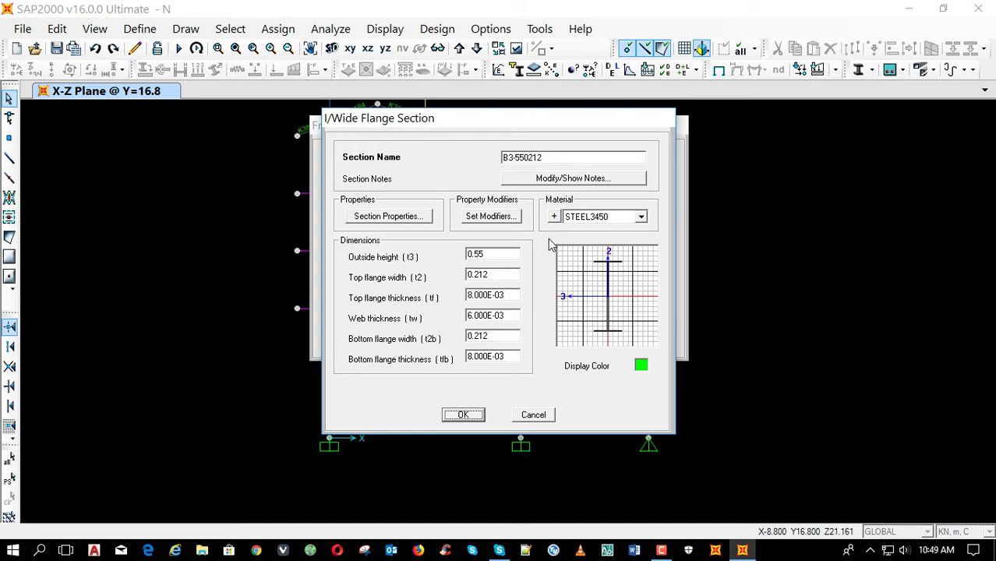
{"action": "left_click", "coordinate": [463, 414]}
{"action": "left_click", "coordinate": [458, 338]}
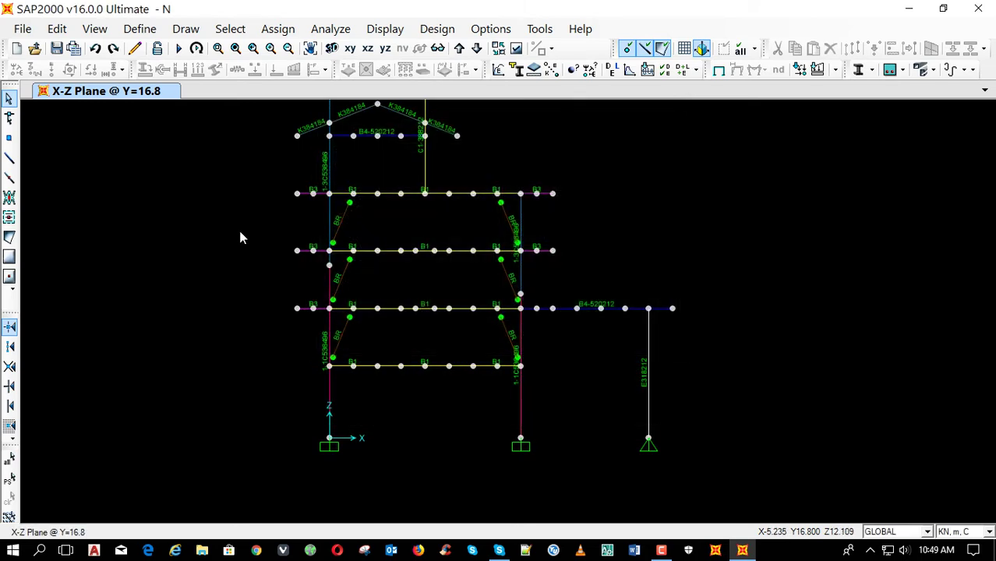
Select all frame members with section B3 and assign them section B3-550212.
{"action": "left_click", "coordinate": [231, 29]}
{"action": "mouse_move", "coordinate": [252, 47]}
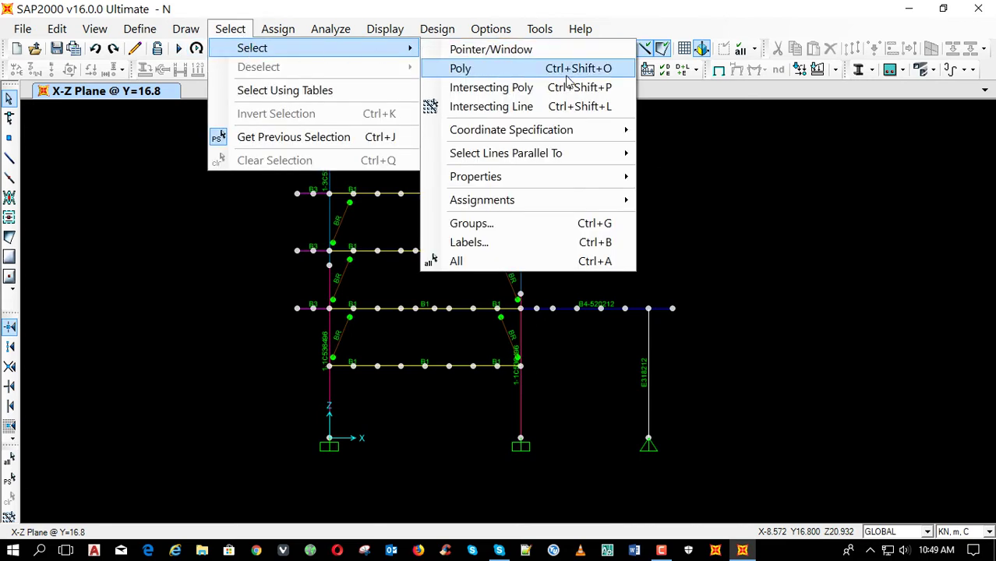
{"action": "mouse_move", "coordinate": [569, 178]}
{"action": "left_click", "coordinate": [681, 200]}
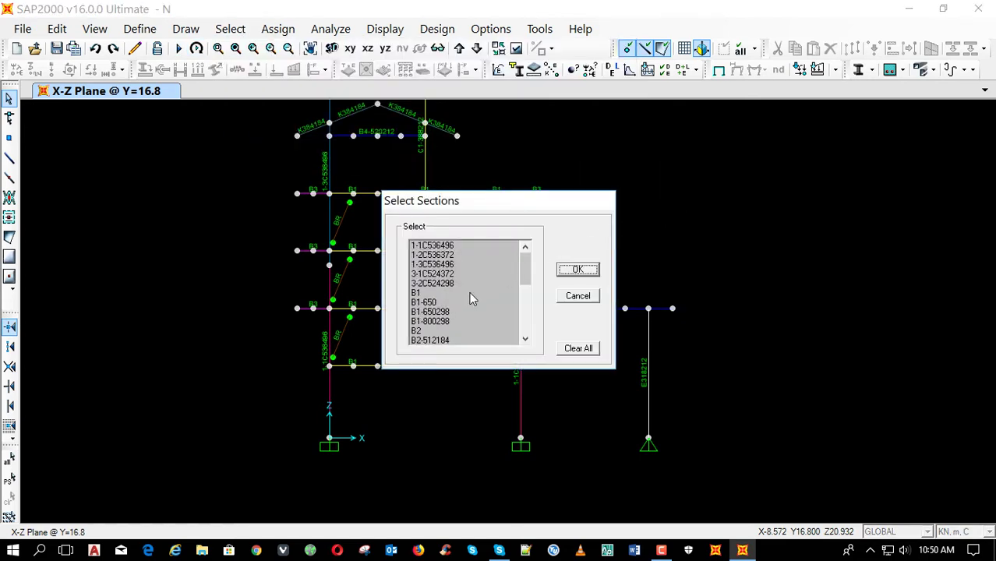
{"action": "scroll", "coordinate": [443, 294], "scroll_direction": "down", "scroll_amount": 1}
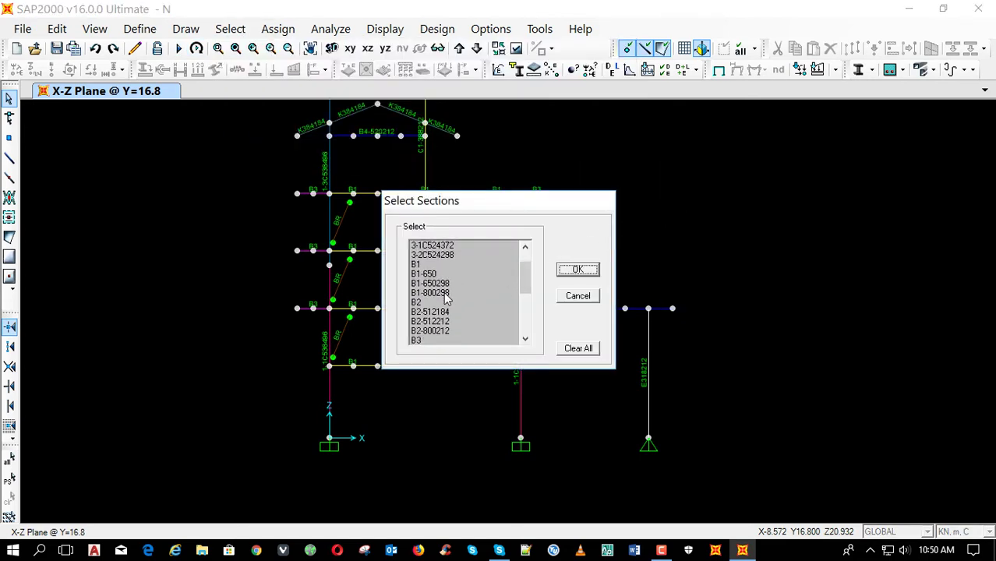
{"action": "left_click", "coordinate": [433, 341]}
{"action": "left_click", "coordinate": [577, 270]}
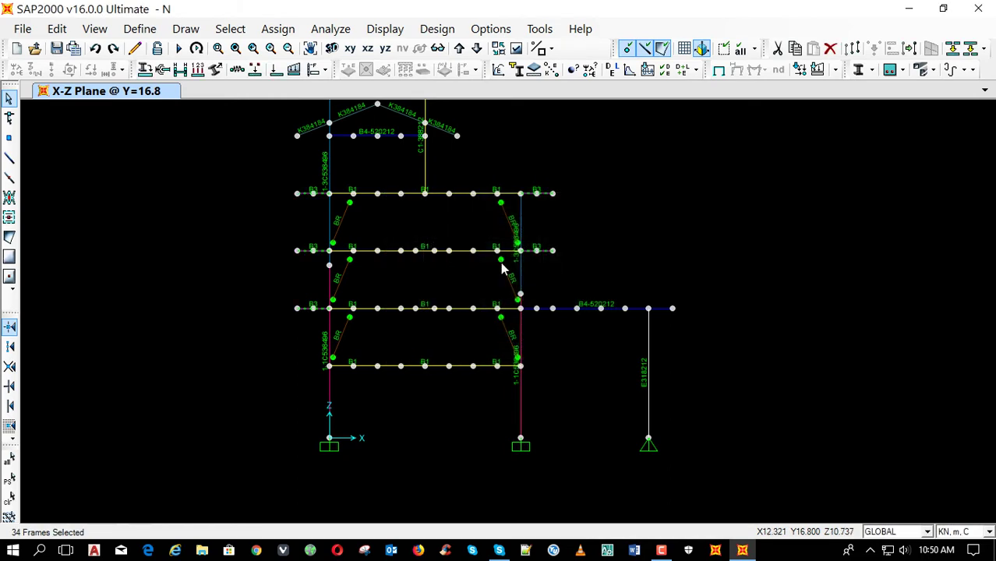
{"action": "left_click", "coordinate": [146, 70]}
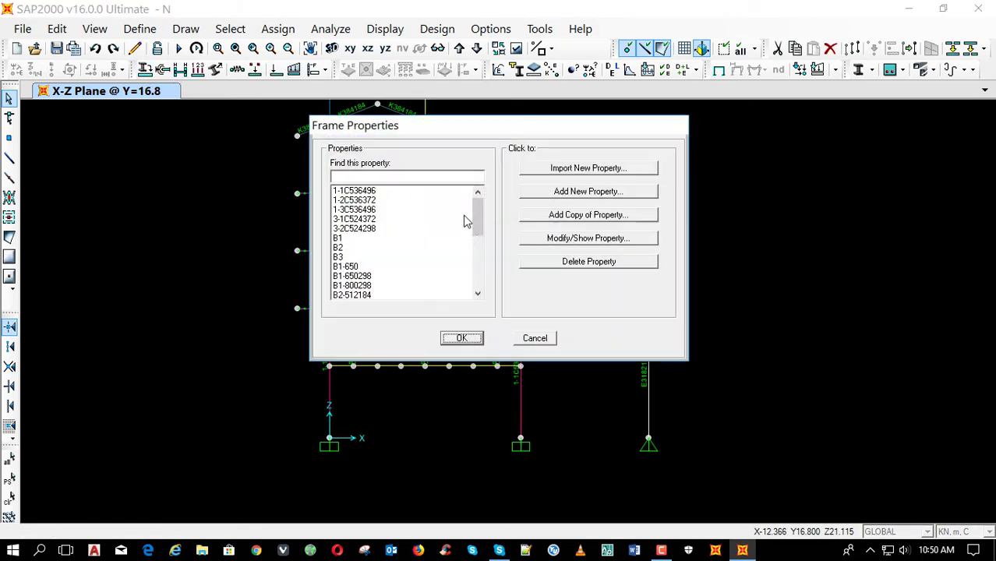
{"action": "scroll", "coordinate": [466, 226], "scroll_direction": "down", "scroll_amount": 1}
{"action": "scroll", "coordinate": [464, 228], "scroll_direction": "down", "scroll_amount": 1}
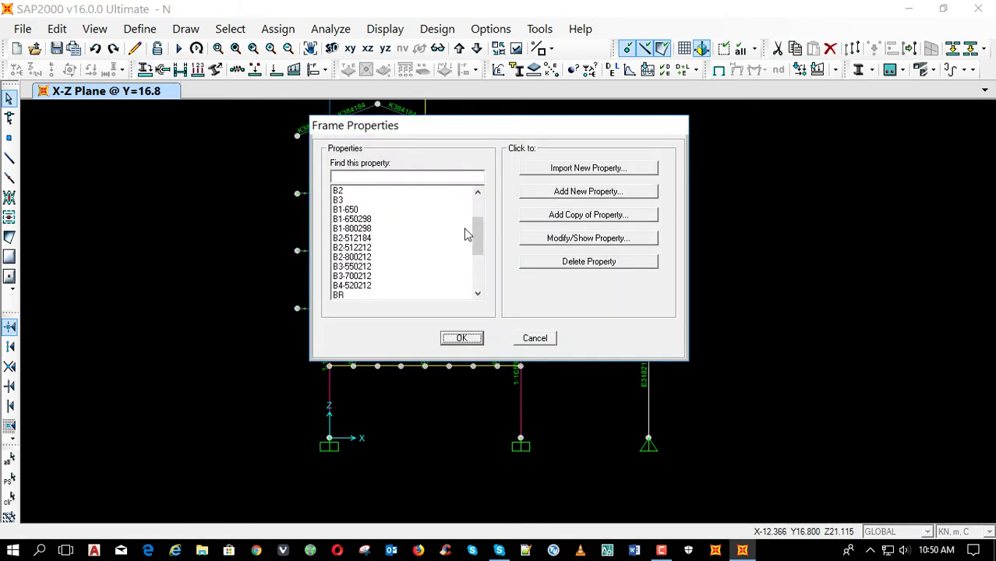
{"action": "left_click", "coordinate": [371, 266]}
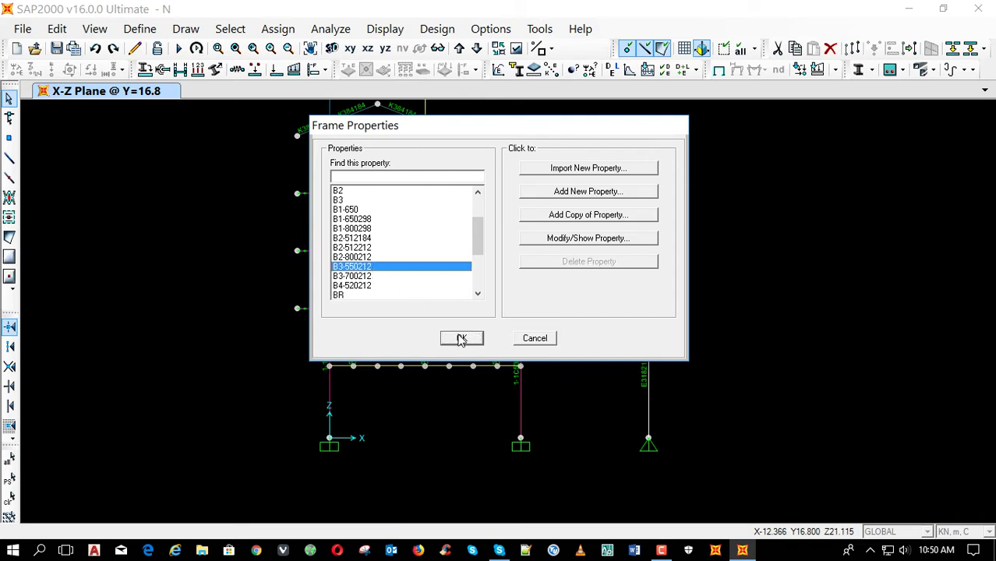
{"action": "left_click", "coordinate": [461, 338]}
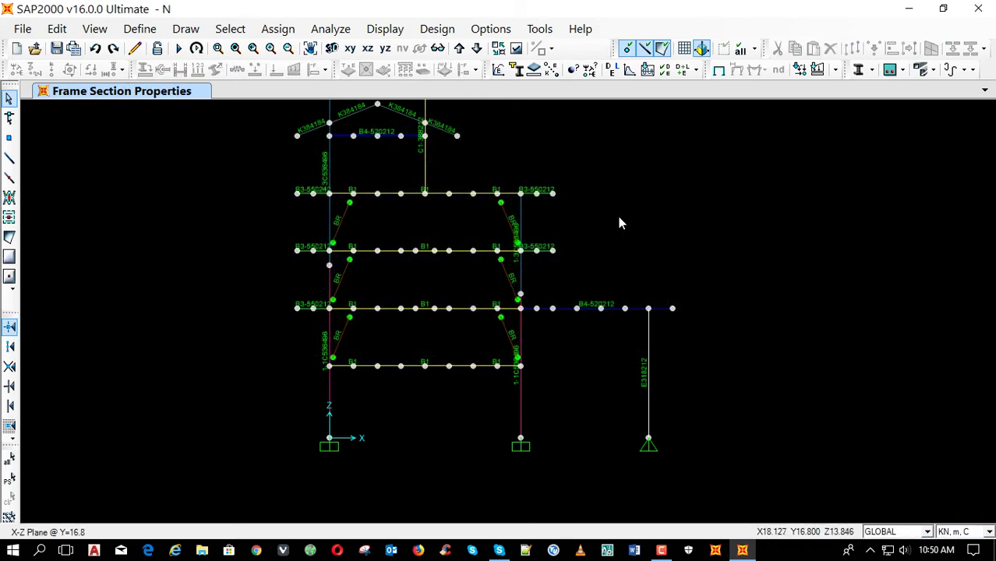
Run the analysis and the steel design check with the B3-550212 cantilevers, displaying the AISC 360-10 P-M interaction ratios.
{"action": "left_click", "coordinate": [520, 72]}
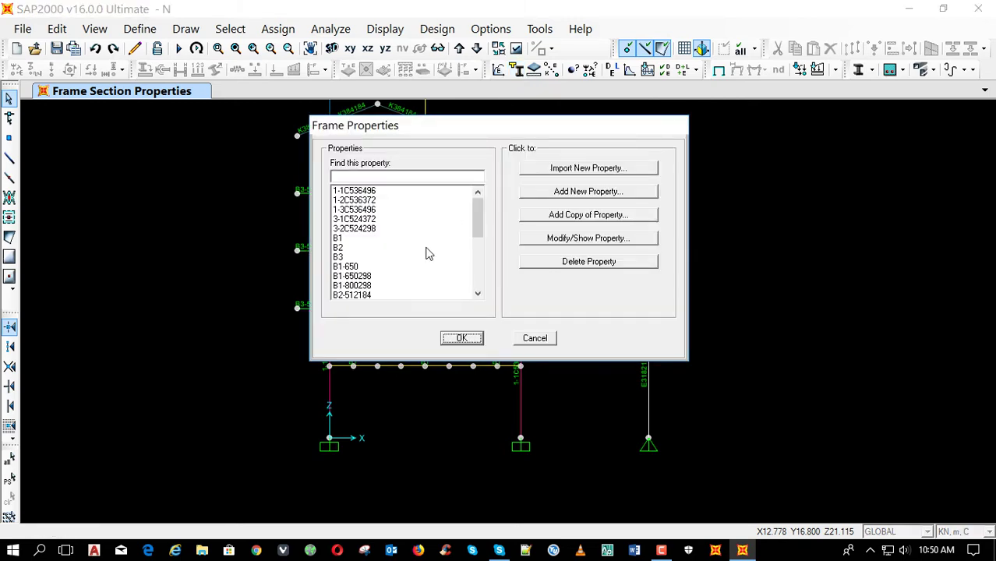
{"action": "key", "text": "Escape"}
{"action": "key", "text": "F5"}
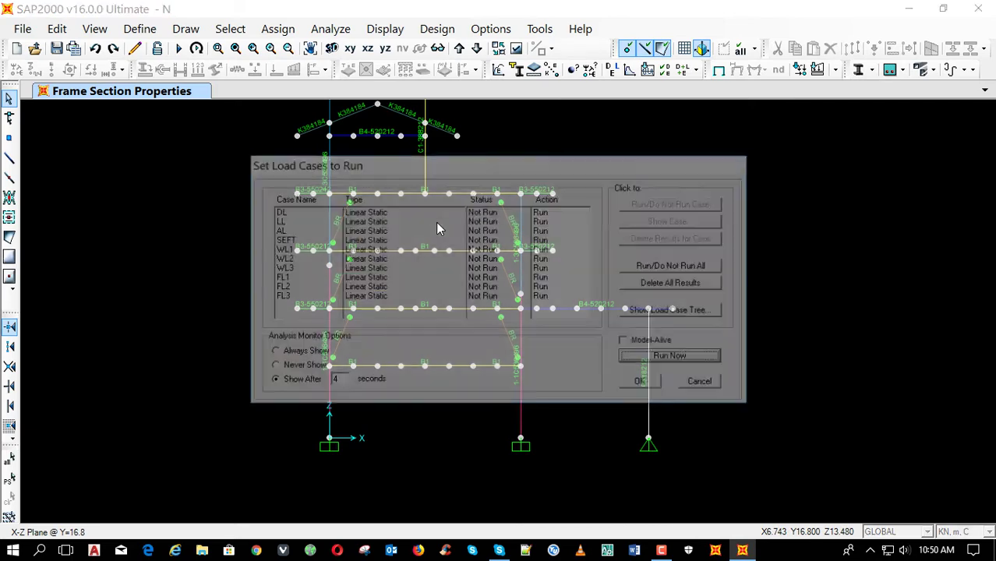
{"action": "key", "text": "Return"}
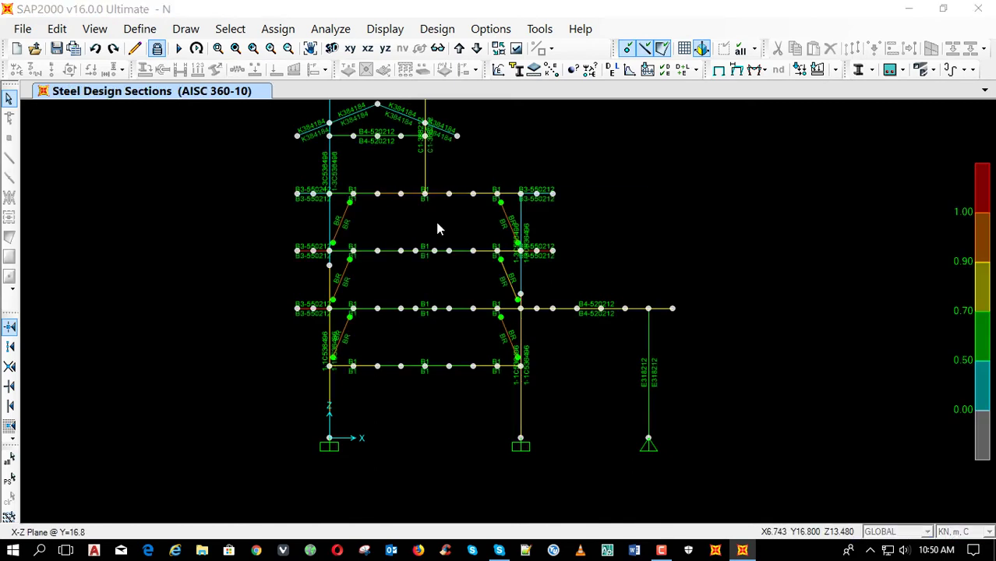
{"action": "key", "text": "Return"}
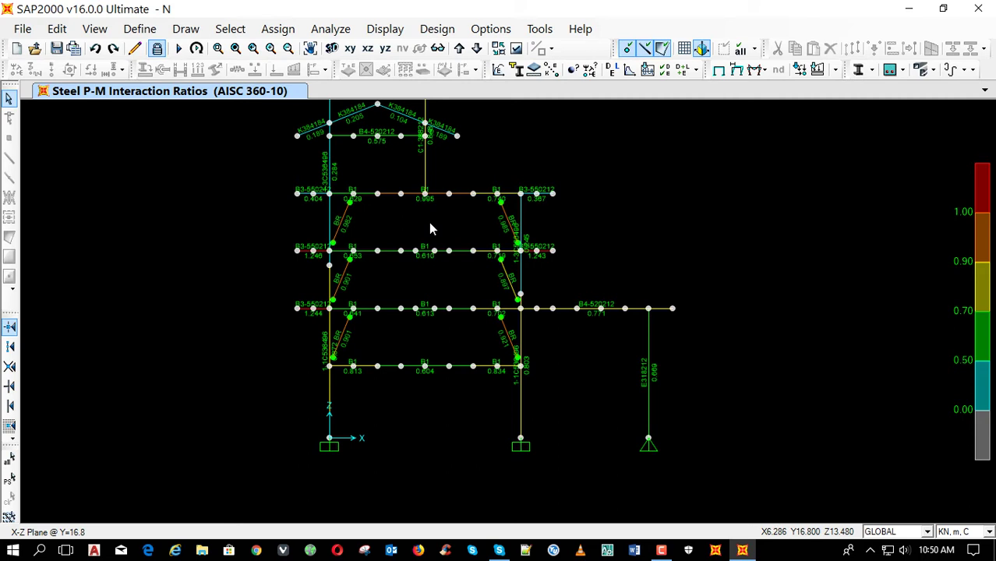
Display the deformed shape for COMB12 and check the joint displacements at the free ends of the B3-550212 cantilevers.
{"action": "left_click", "coordinate": [720, 70]}
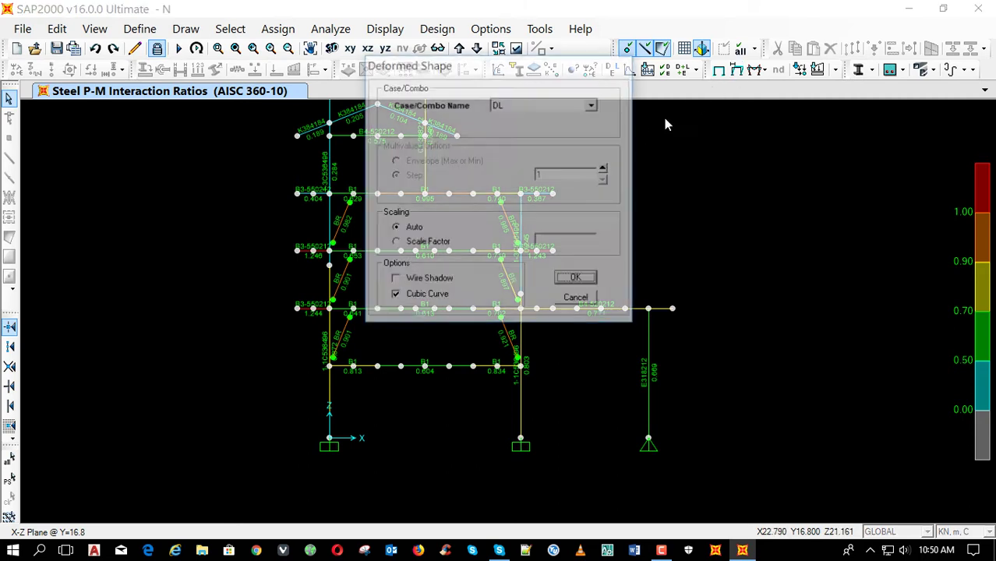
{"action": "left_click", "coordinate": [550, 105]}
{"action": "scroll", "coordinate": [544, 168], "scroll_direction": "down", "scroll_amount": 3}
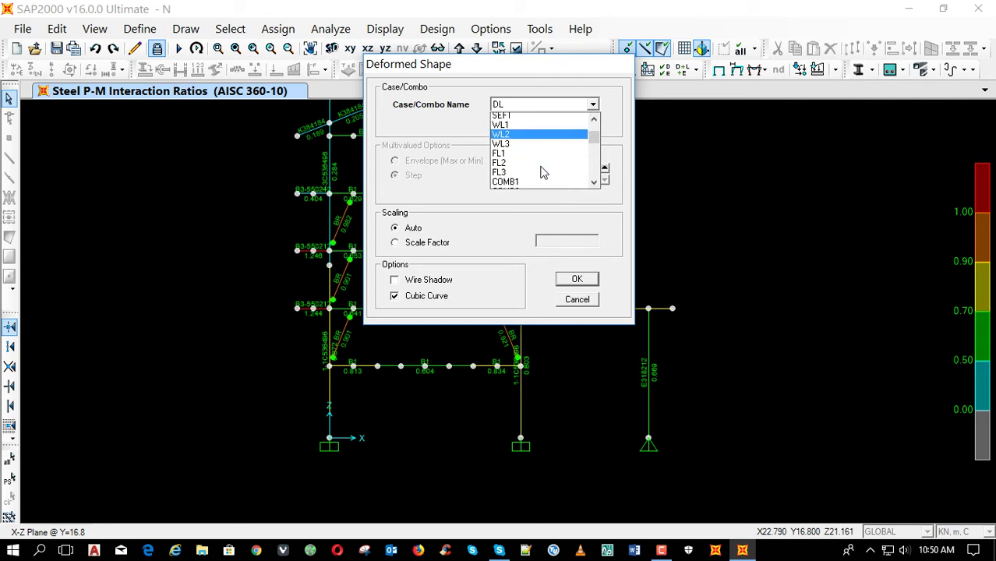
{"action": "scroll", "coordinate": [543, 173], "scroll_direction": "down", "scroll_amount": 3}
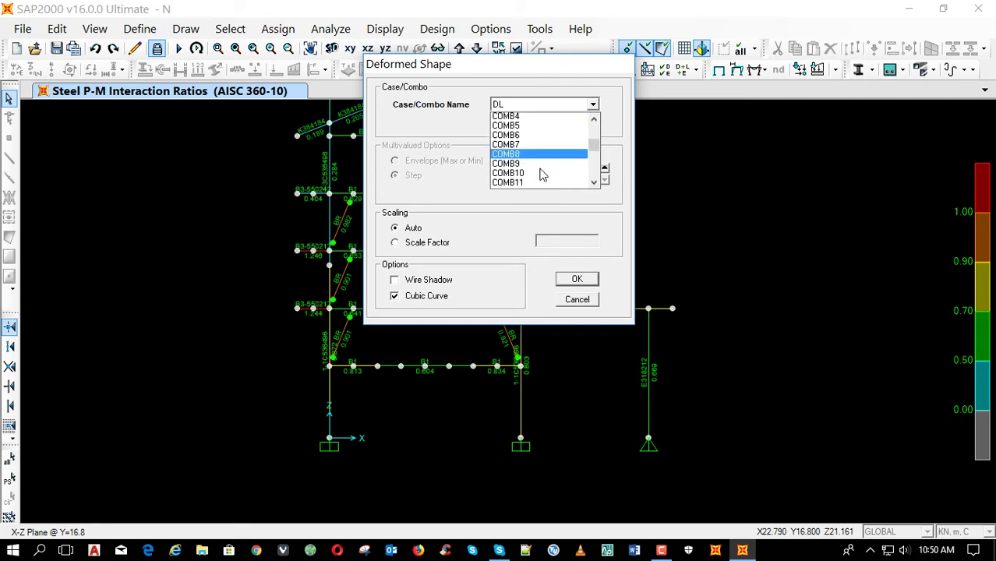
{"action": "left_click", "coordinate": [537, 174]}
{"action": "left_click", "coordinate": [574, 279]}
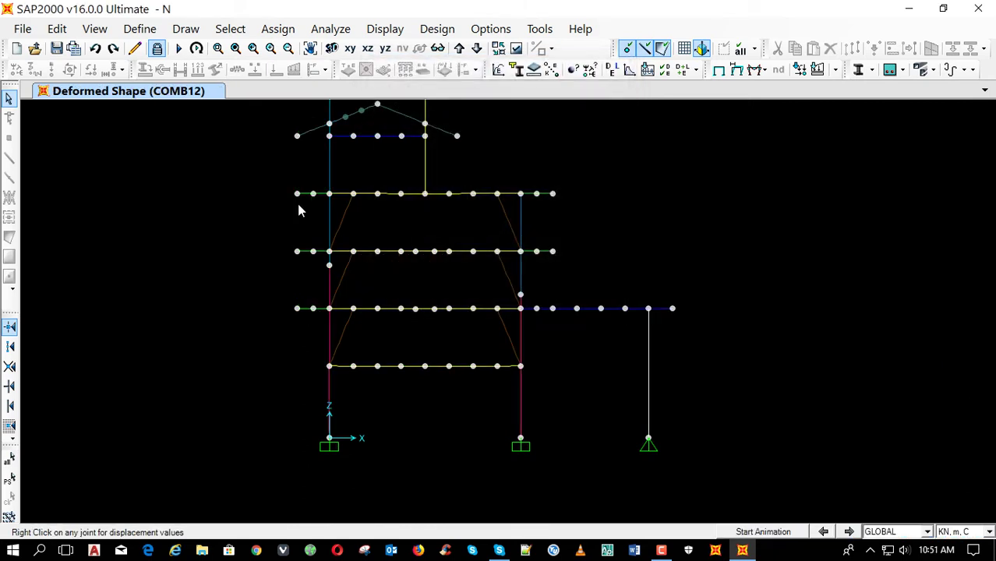
{"action": "mouse_move", "coordinate": [297, 196]}
{"action": "mouse_move", "coordinate": [297, 254]}
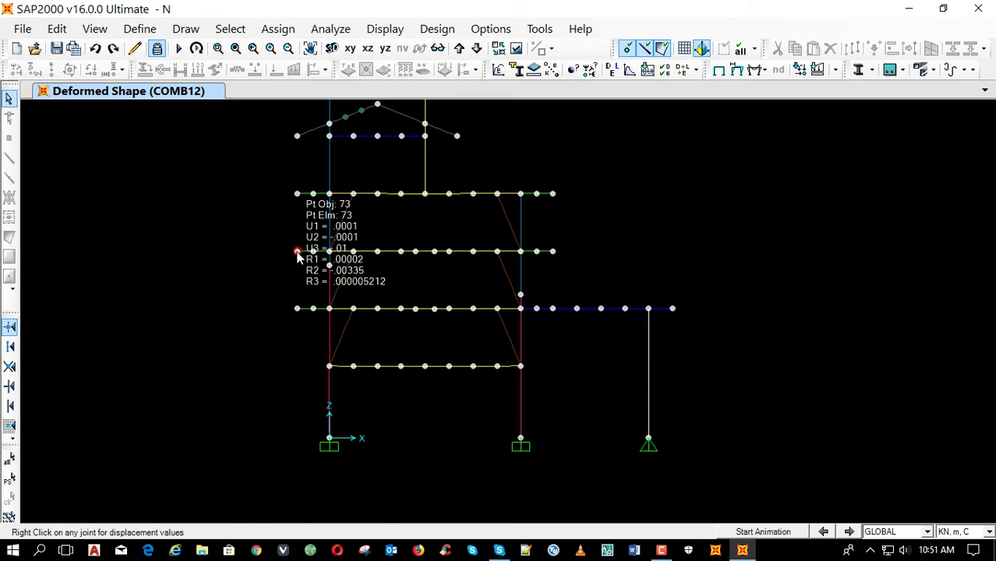
Unlock the model and set the top and bottom flange thicknesses of section B3-550212 to 10.000E-03 m.
{"action": "left_click", "coordinate": [157, 49]}
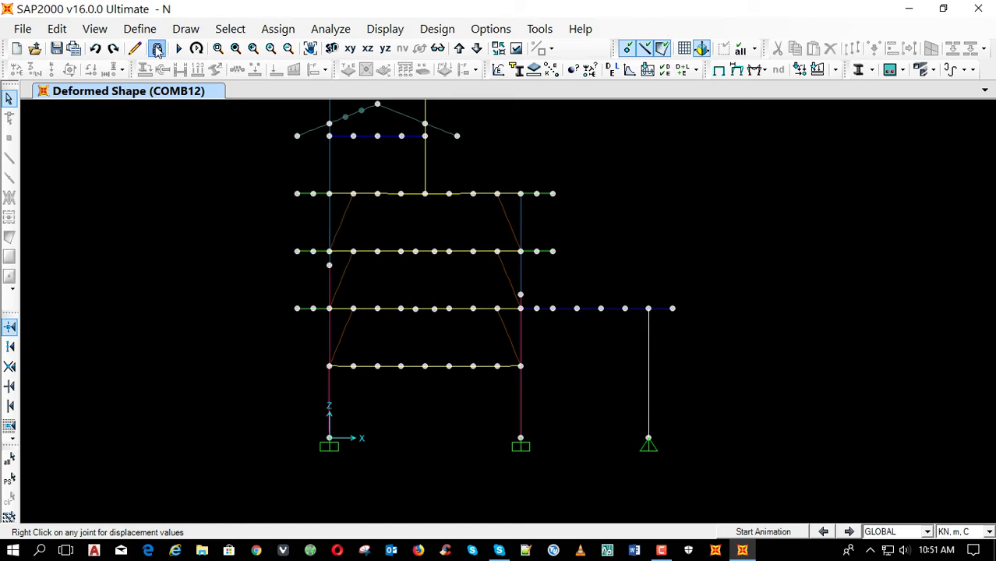
{"action": "left_click", "coordinate": [528, 341]}
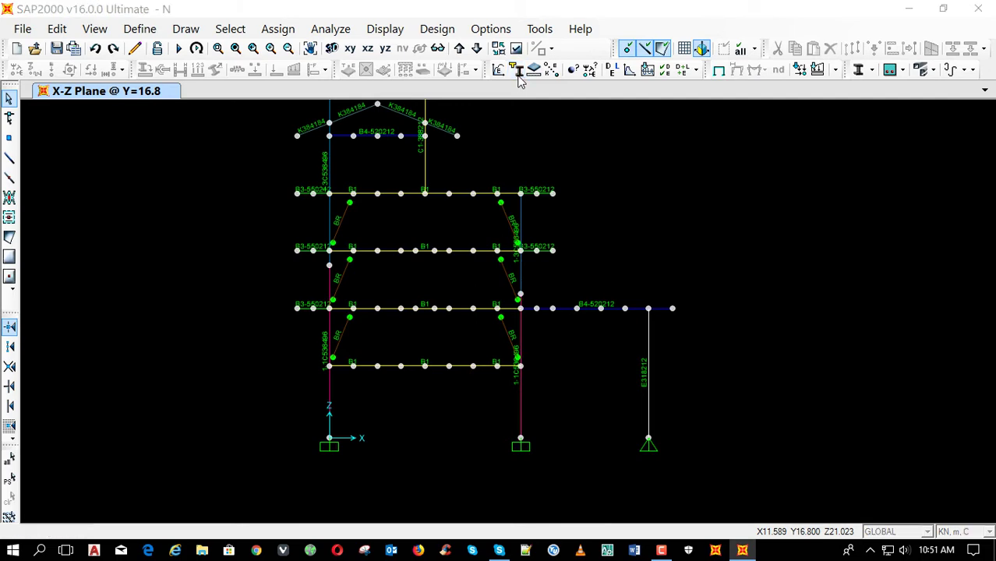
{"action": "left_click", "coordinate": [517, 69]}
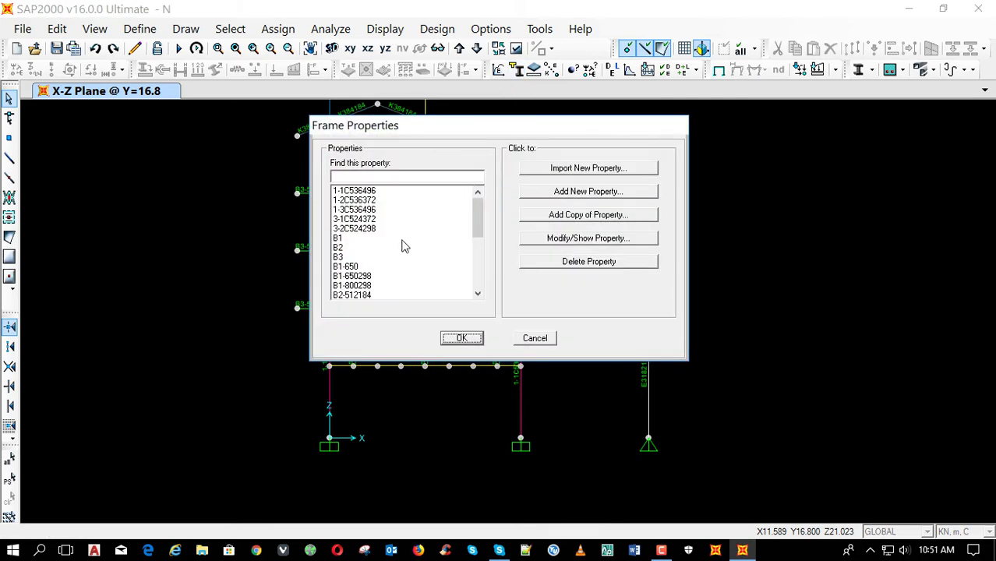
{"action": "scroll", "coordinate": [372, 269], "scroll_direction": "down", "scroll_amount": 1}
{"action": "scroll", "coordinate": [373, 269], "scroll_direction": "down", "scroll_amount": 2}
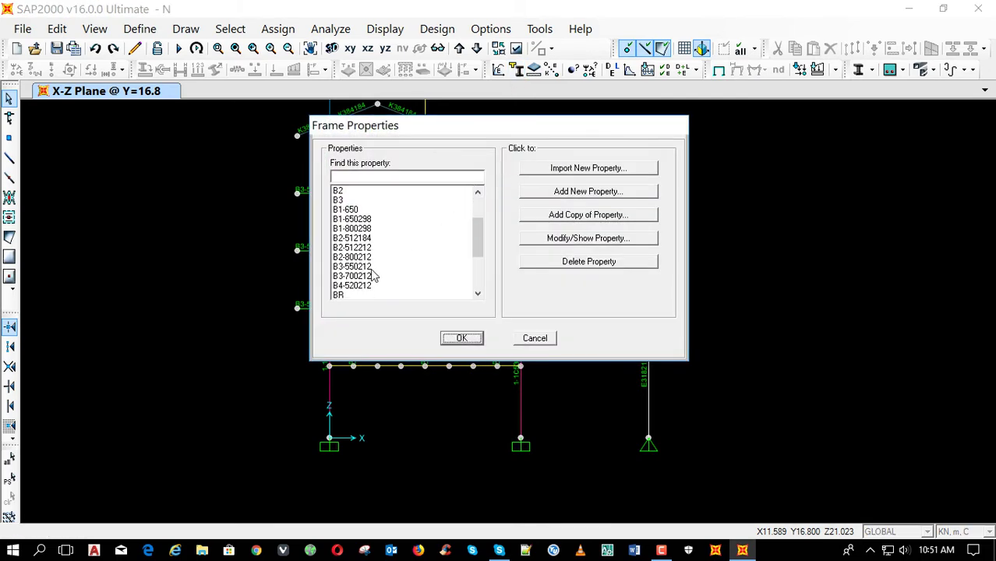
{"action": "left_click", "coordinate": [368, 267]}
{"action": "left_click", "coordinate": [566, 240]}
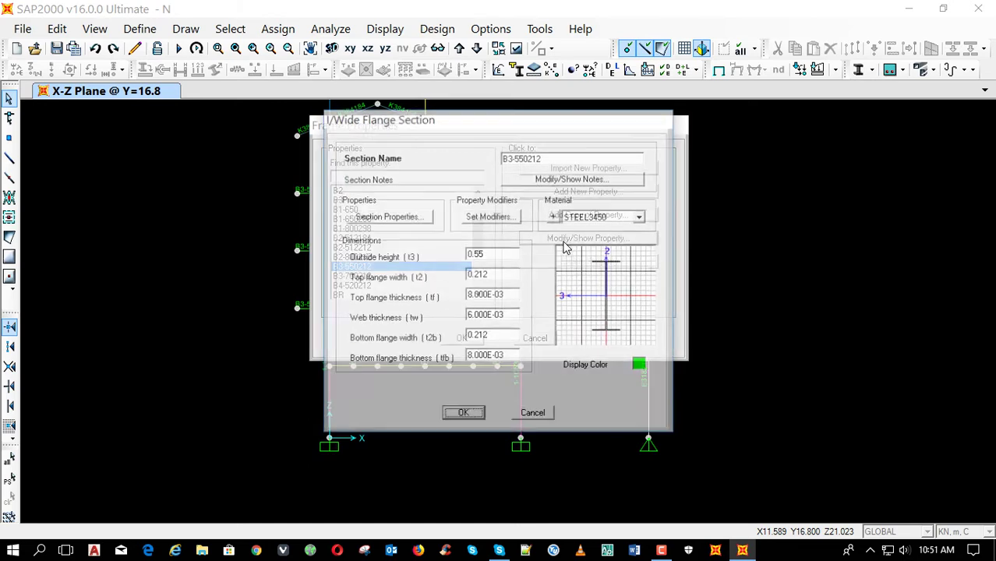
{"action": "left_click_drag", "start_coordinate": [472, 297], "coordinate": [467, 297]}
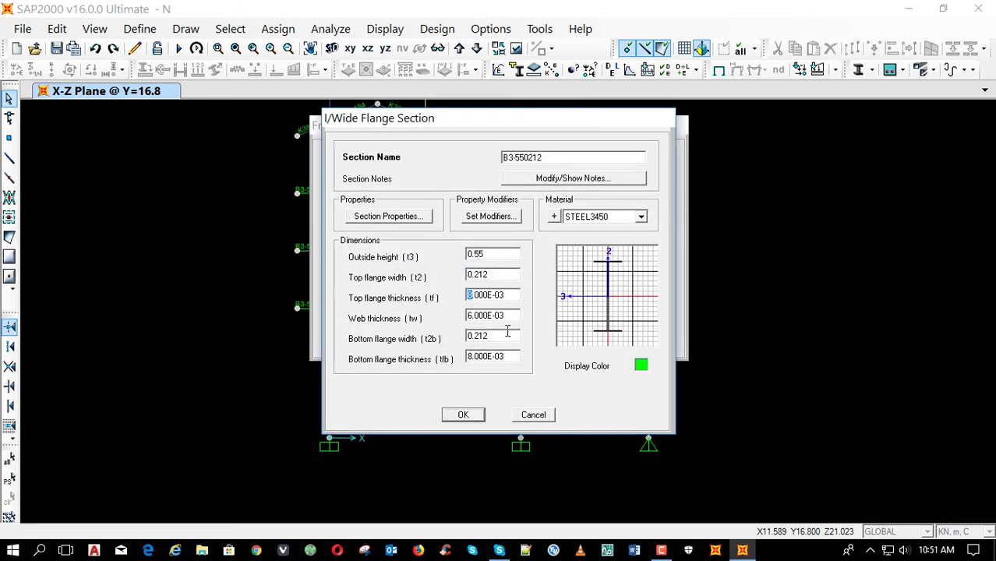
{"action": "type", "text": "10"}
{"action": "left_click_drag", "start_coordinate": [472, 357], "coordinate": [467, 357]}
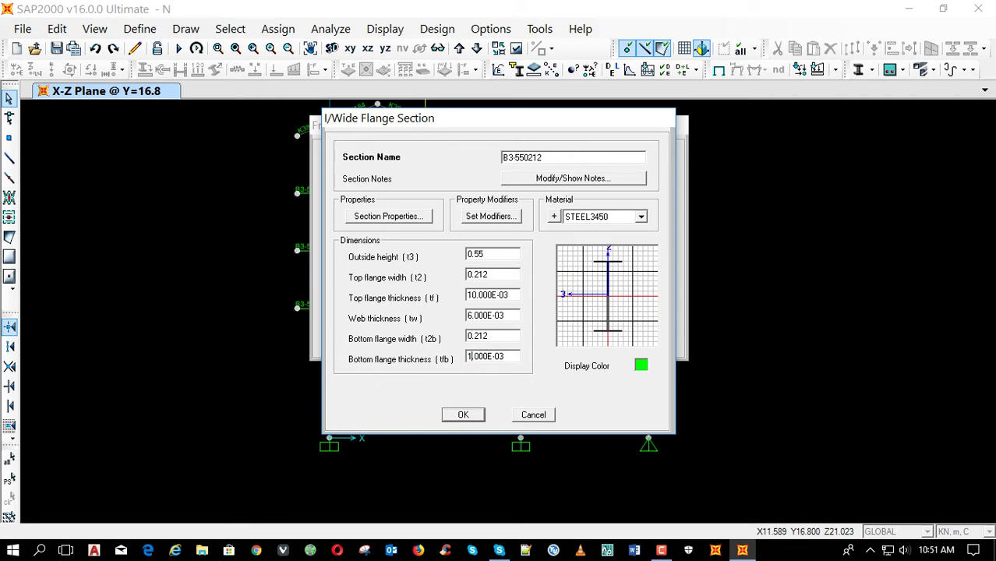
{"action": "type", "text": "10"}
Set the outside height of section B3-550212 to 0.516 m and rename it as B3-516212.
{"action": "double_click", "coordinate": [495, 253]}
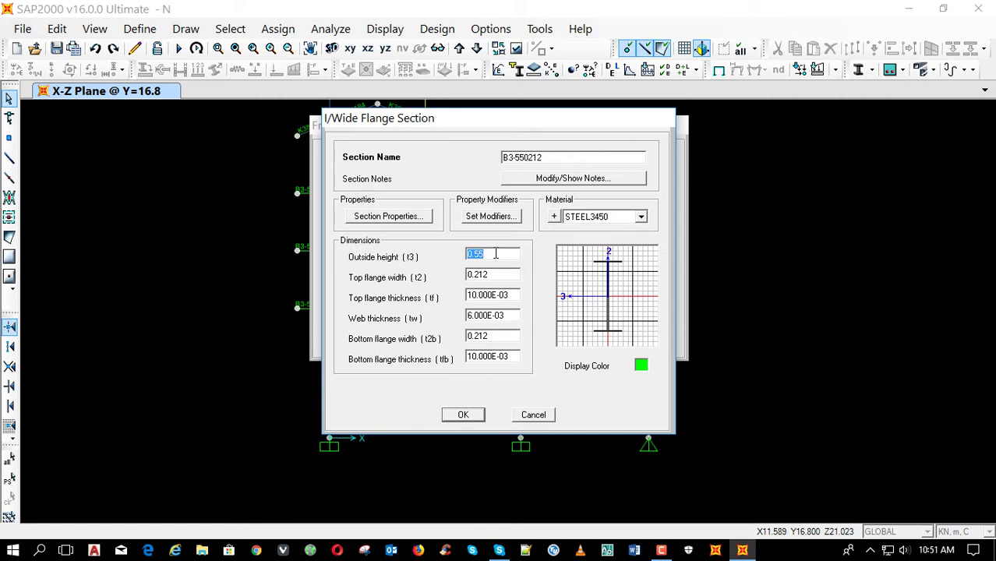
{"action": "left_click", "coordinate": [496, 253]}
{"action": "key", "text": "BackSpace"}
{"action": "type", "text": "16"}
{"action": "left_click_drag", "start_coordinate": [526, 158], "coordinate": [518, 159]}
{"action": "type", "text": "16"}
{"action": "left_click", "coordinate": [470, 415]}
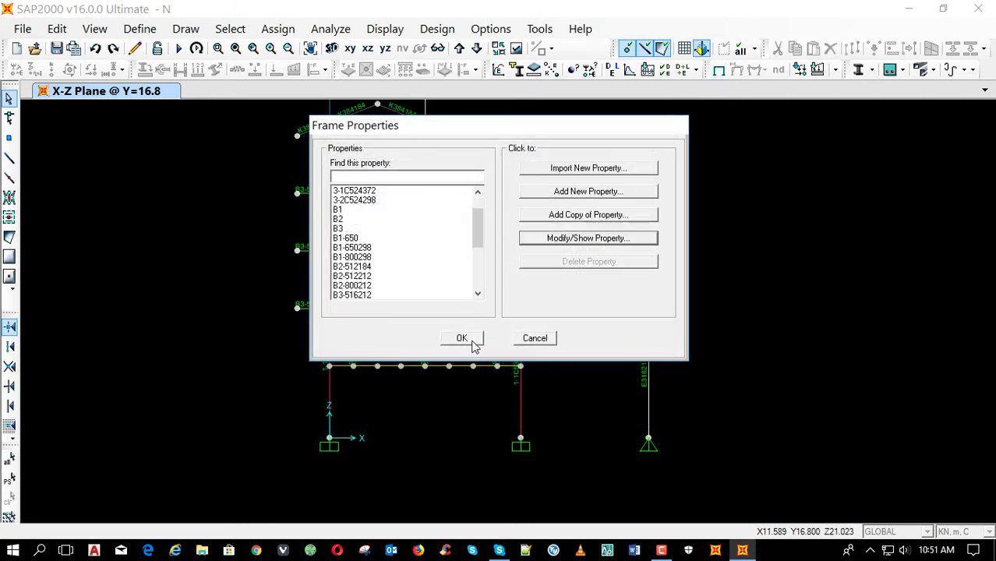
{"action": "left_click", "coordinate": [469, 339]}
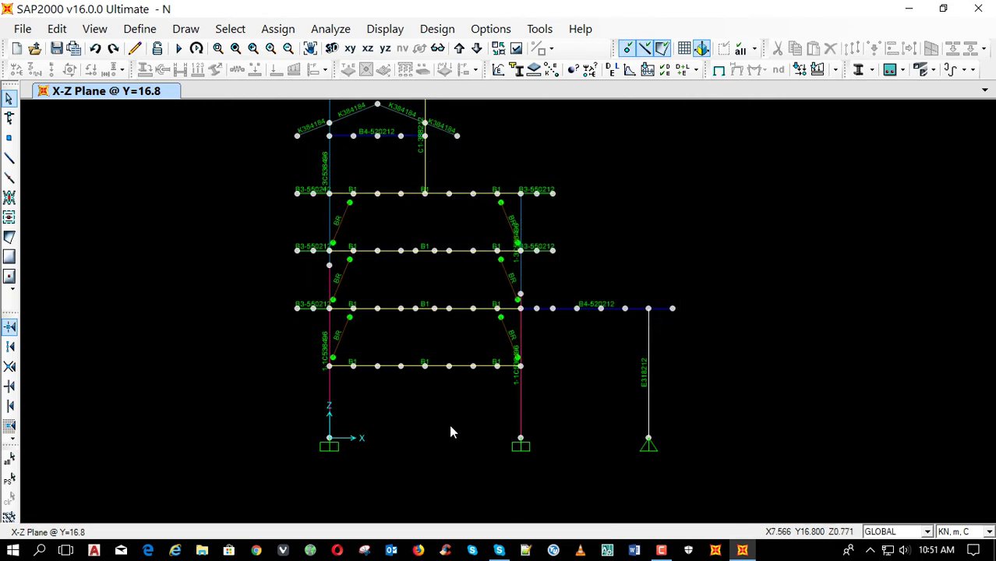
Rerun the analysis and the steel design check to display the P-M interaction ratios with section B3-516212.
{"action": "key", "text": "F5"}
{"action": "key", "text": "Return"}
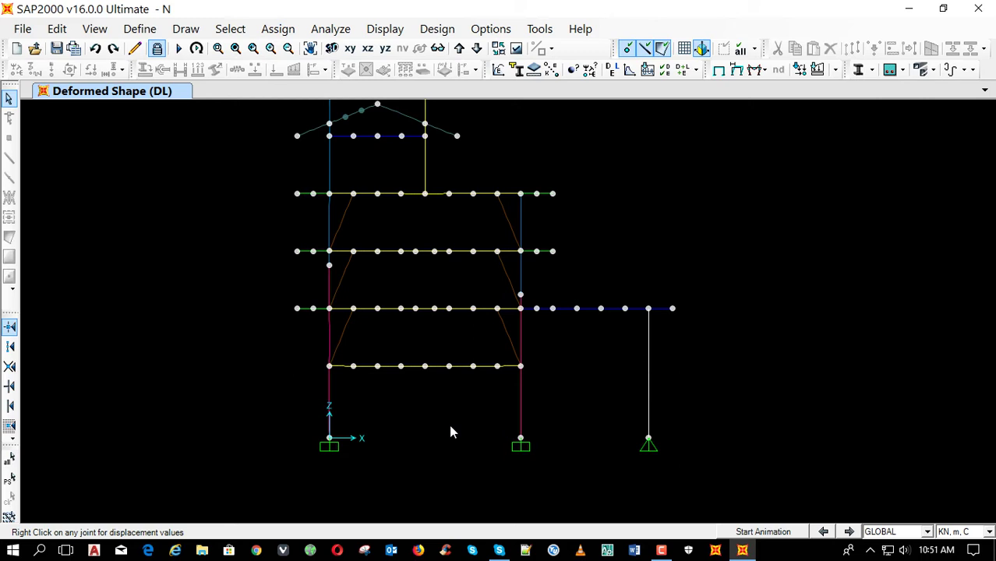
{"action": "key", "text": "shift+F5"}
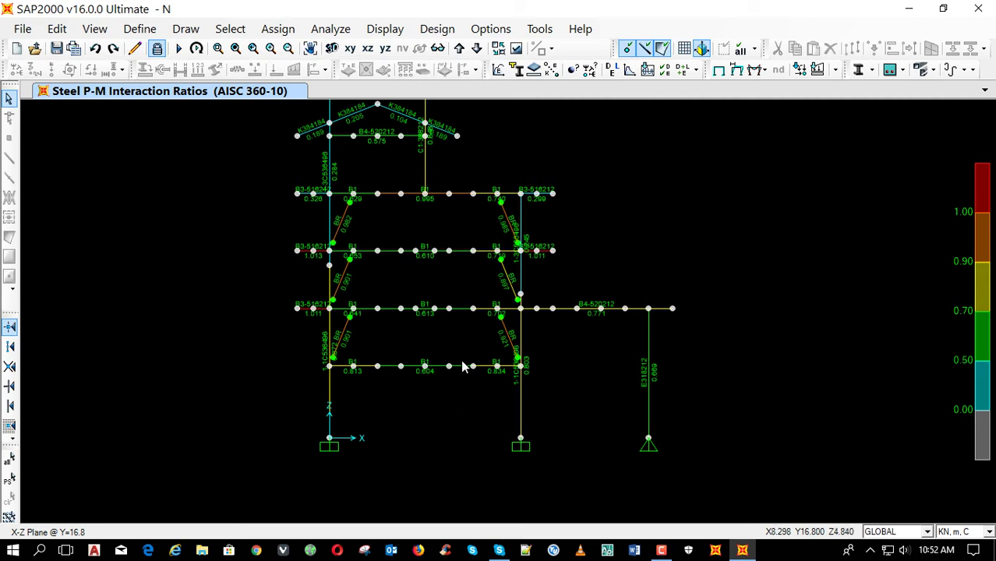
Check the P-M ratios in the Y=25.2 and Y=33.6 elevations, and locate the two overstressed B1 beams in plan view.
{"action": "left_click", "coordinate": [460, 48]}
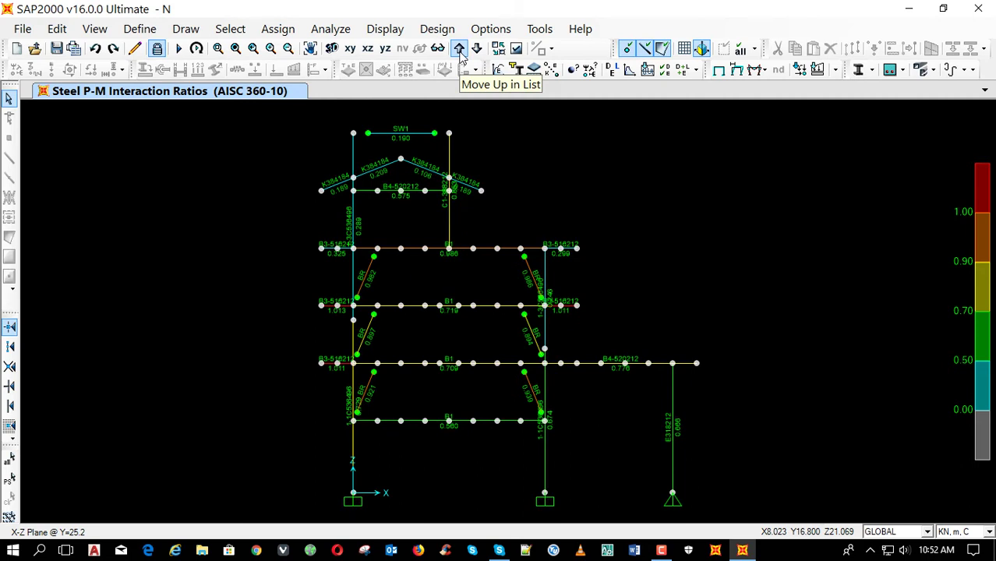
{"action": "left_click", "coordinate": [460, 49]}
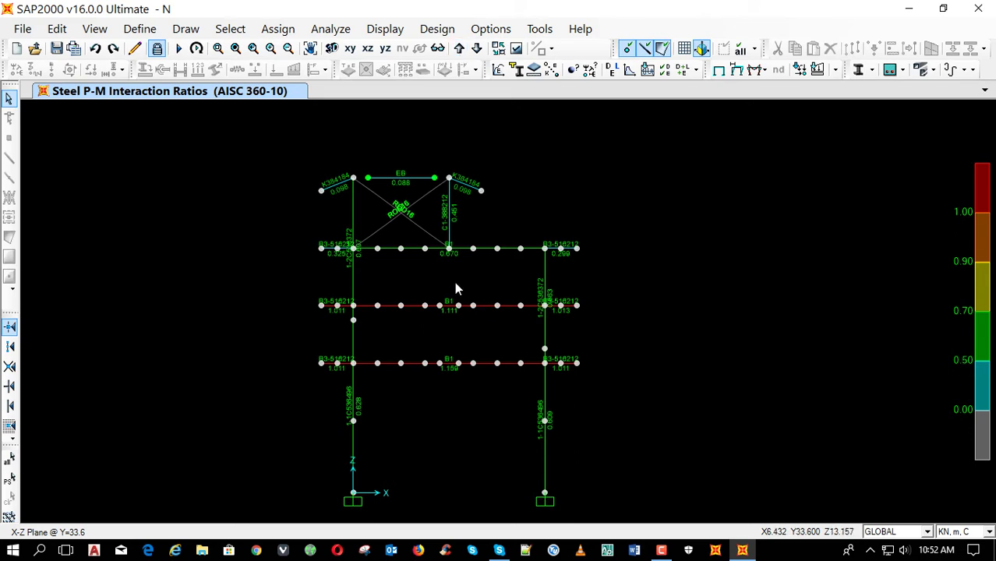
{"action": "left_click_drag", "start_coordinate": [456, 289], "coordinate": [447, 378]}
{"action": "left_click", "coordinate": [350, 48]}
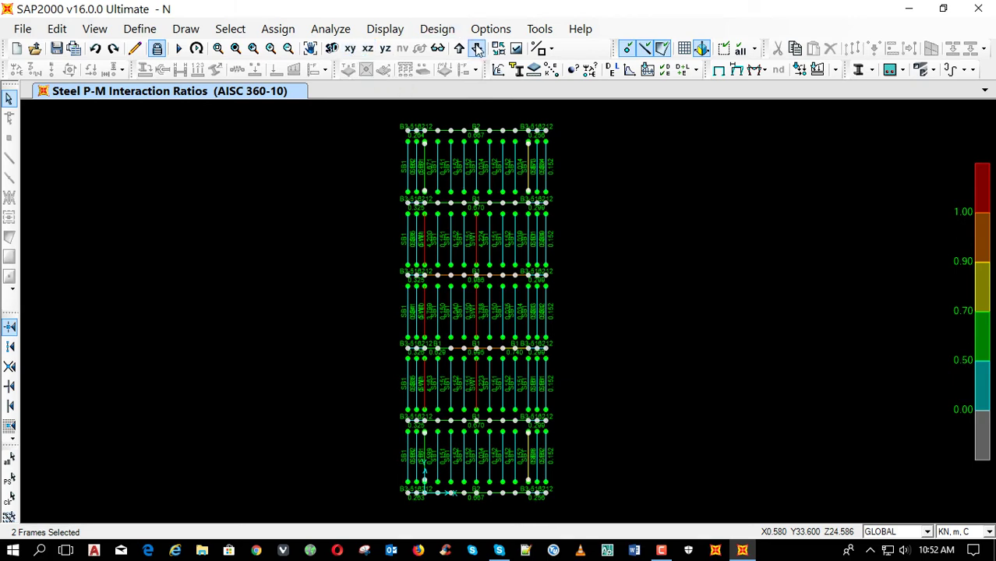
{"action": "left_click", "coordinate": [478, 48]}
{"action": "scroll", "coordinate": [500, 206], "scroll_direction": "up", "scroll_amount": 2}
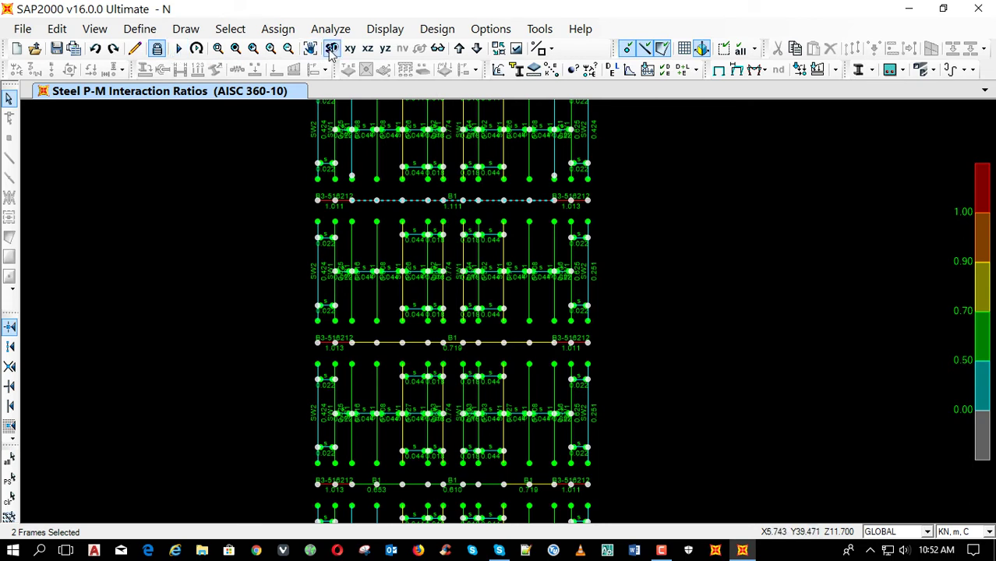
Return to the X-Z elevations and check the P-M ratios of the frames through Y=16.8.
{"action": "left_click", "coordinate": [368, 48]}
{"action": "left_click", "coordinate": [356, 133]}
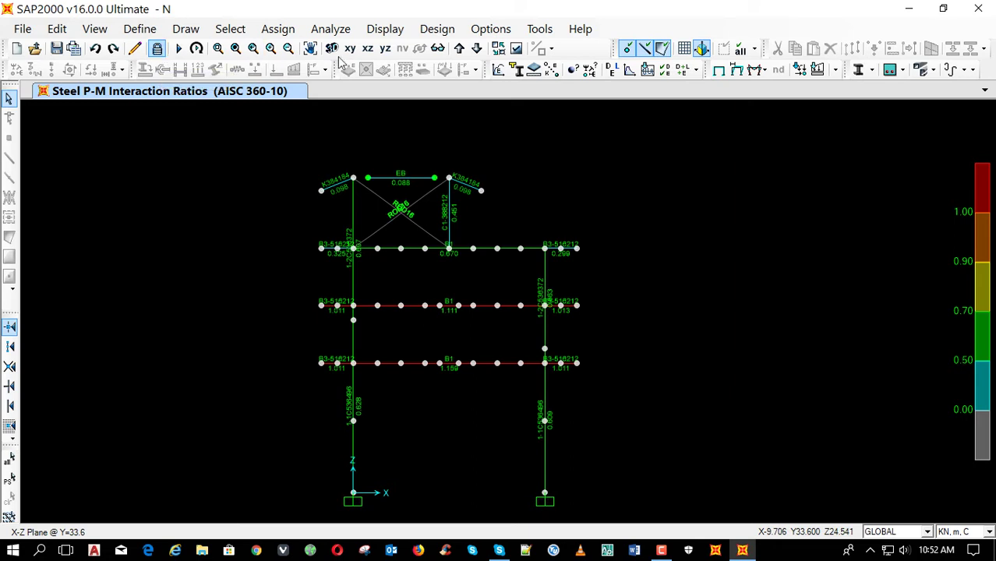
{"action": "left_click", "coordinate": [460, 49]}
{"action": "left_click", "coordinate": [460, 49]}
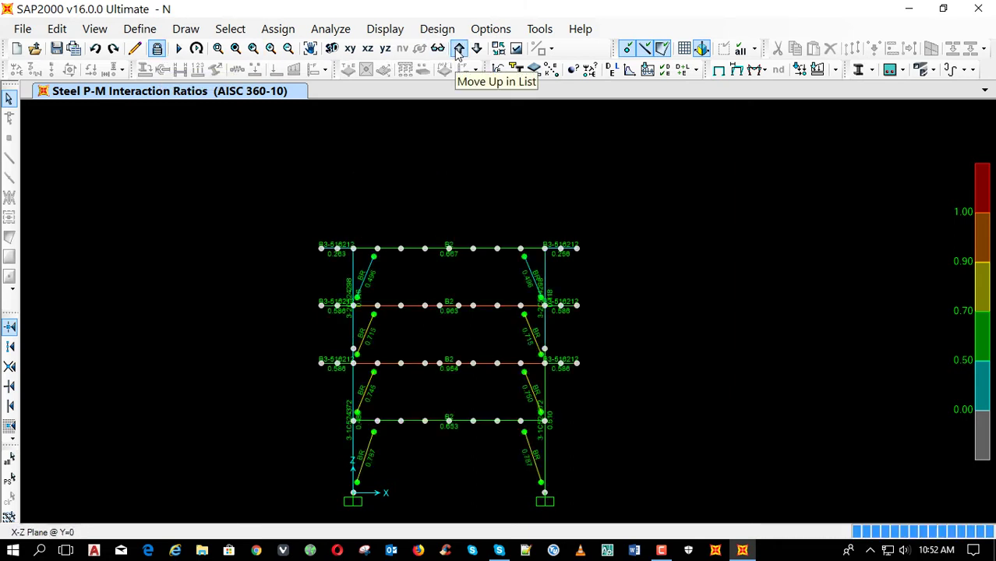
{"action": "left_click", "coordinate": [460, 50]}
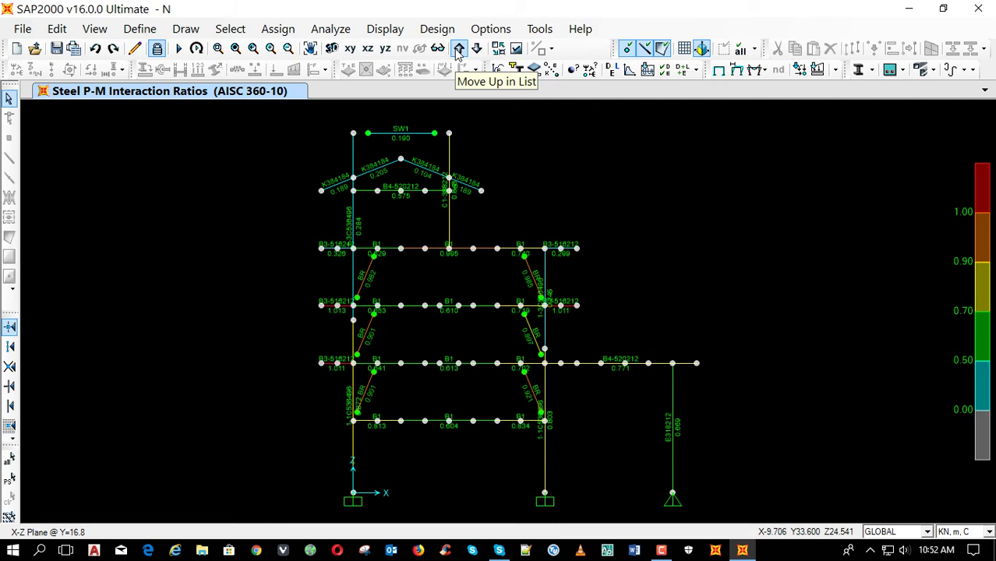
Unlock the model and set the web thickness of section B3-516212 to 8.000E-03 m.
{"action": "left_click", "coordinate": [157, 49]}
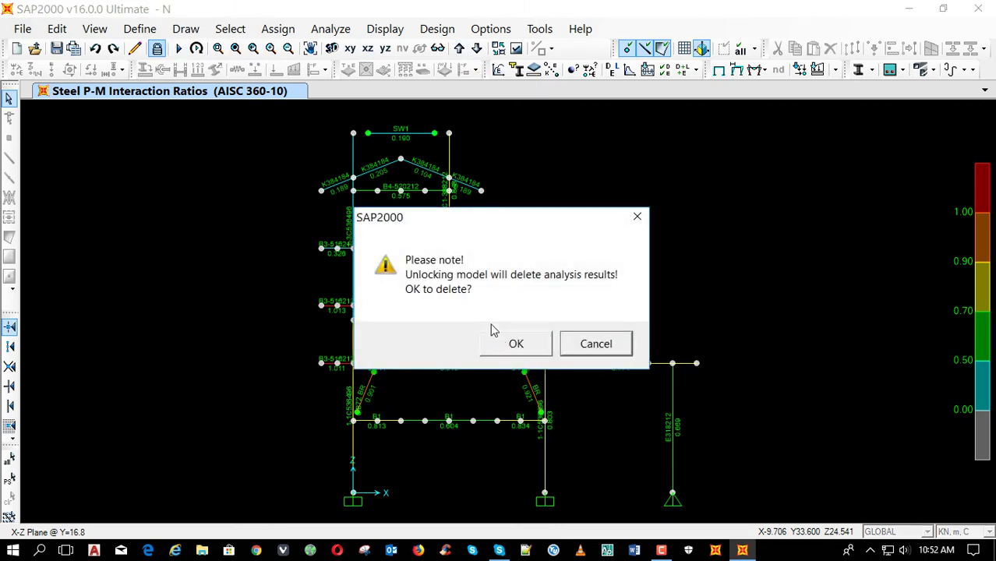
{"action": "left_click", "coordinate": [512, 343]}
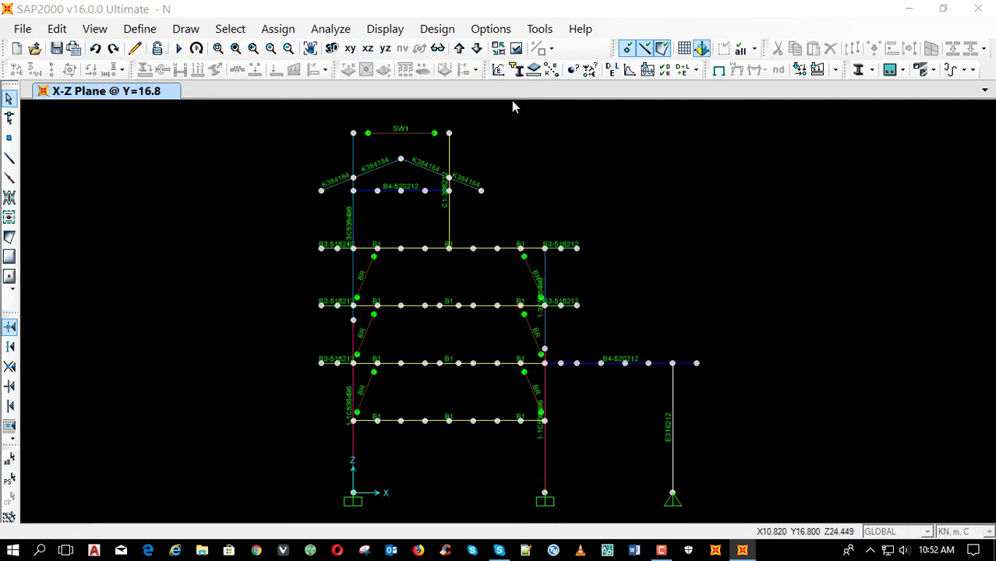
{"action": "left_click", "coordinate": [517, 69]}
{"action": "scroll", "coordinate": [389, 265], "scroll_direction": "down", "scroll_amount": 4}
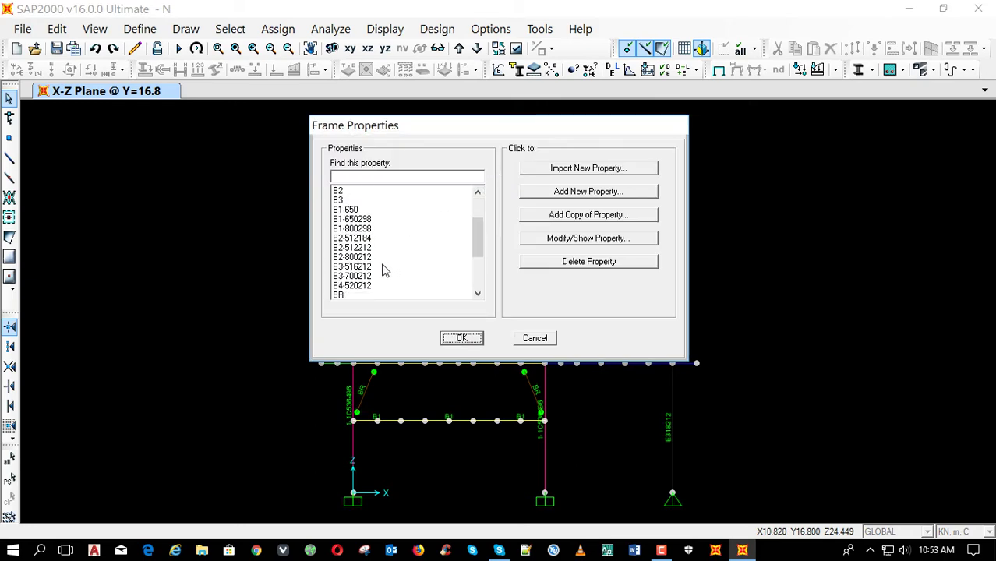
{"action": "left_click", "coordinate": [390, 266]}
{"action": "left_click", "coordinate": [556, 240]}
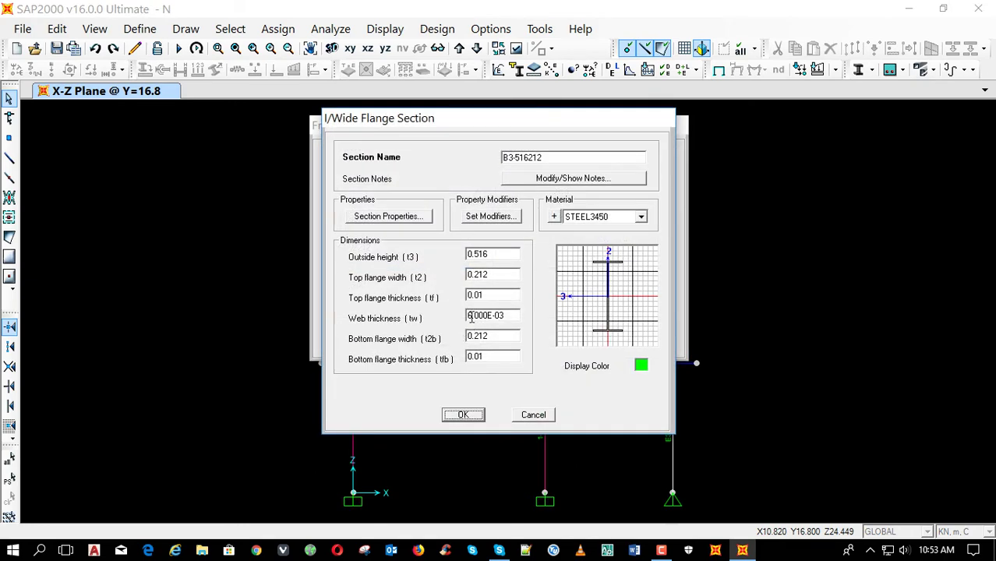
{"action": "left_click_drag", "start_coordinate": [470, 316], "coordinate": [472, 323]}
{"action": "type", "text": "8"}
{"action": "left_click", "coordinate": [463, 415]}
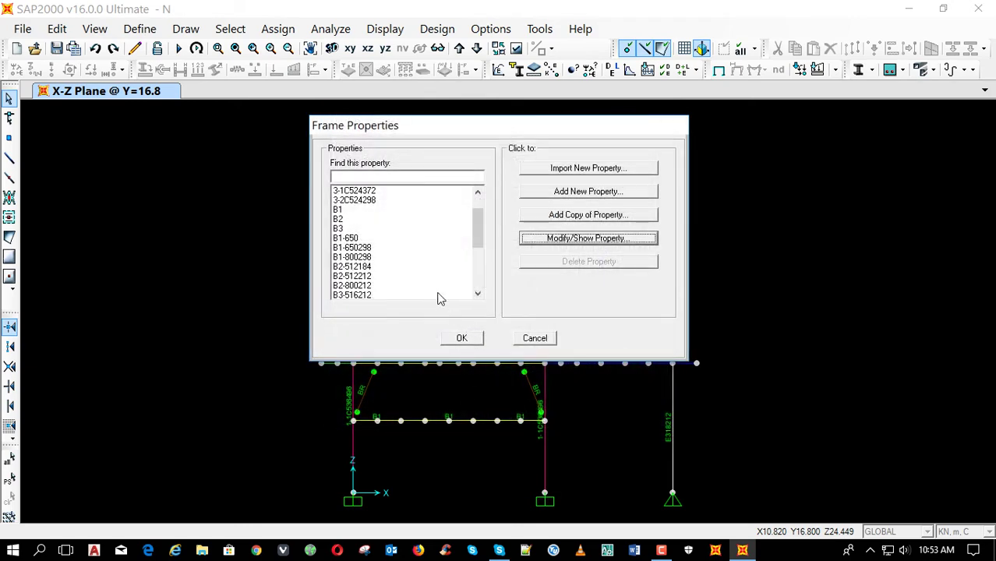
Review the dimensions of sections B1-650, B1-800298 and B1-650298 without changing them.
{"action": "left_click", "coordinate": [367, 239]}
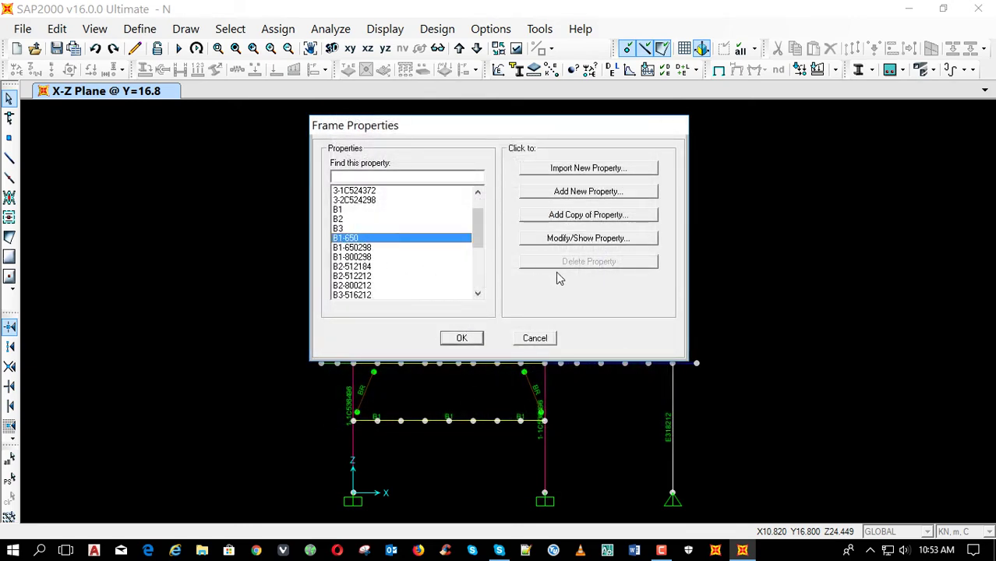
{"action": "left_click", "coordinate": [551, 239]}
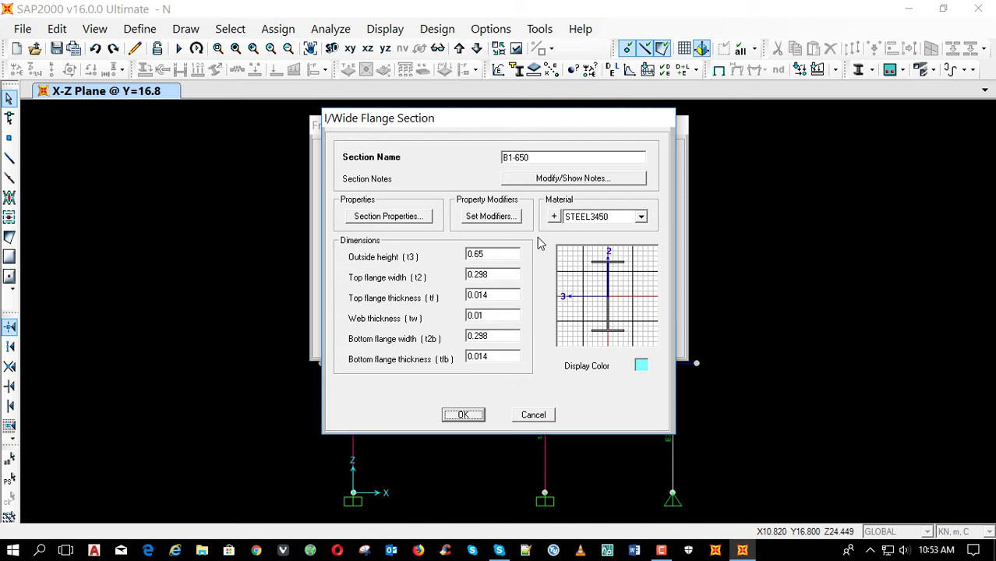
{"action": "double_click", "coordinate": [486, 315]}
{"action": "key", "text": "shift+Tab"}
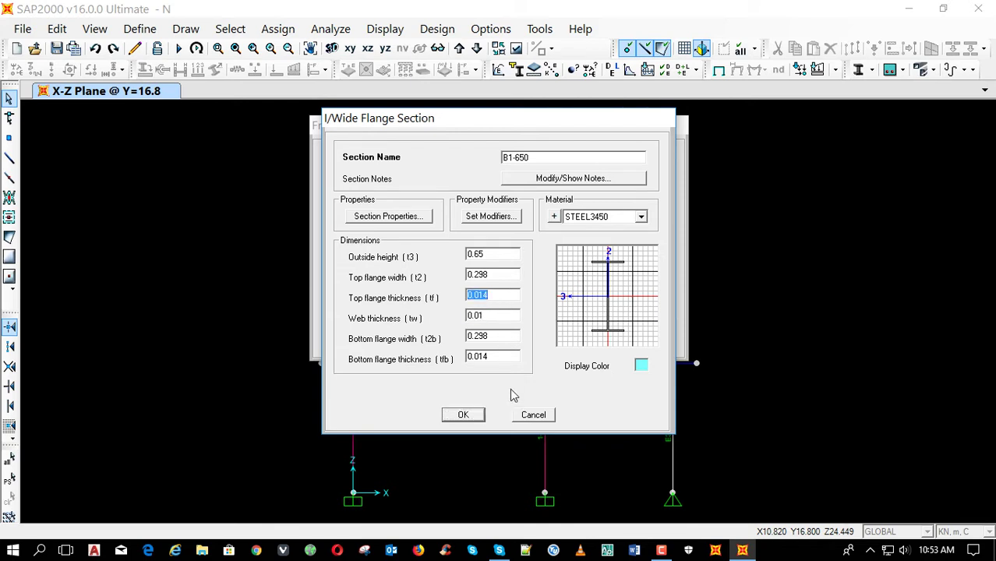
{"action": "left_click", "coordinate": [534, 414]}
{"action": "left_click_drag", "start_coordinate": [457, 133], "coordinate": [331, 135]}
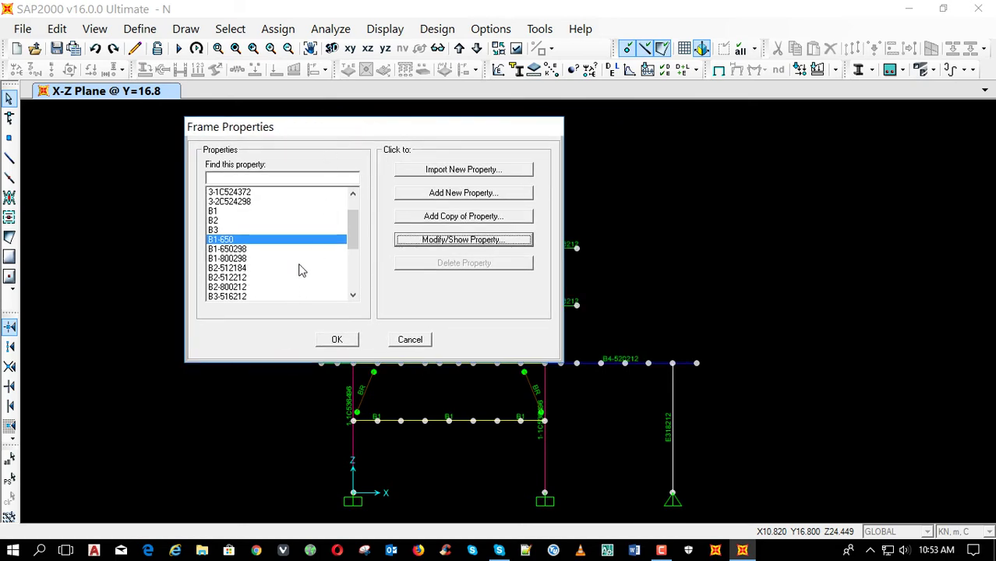
{"action": "left_click", "coordinate": [247, 259]}
{"action": "left_click", "coordinate": [470, 242]}
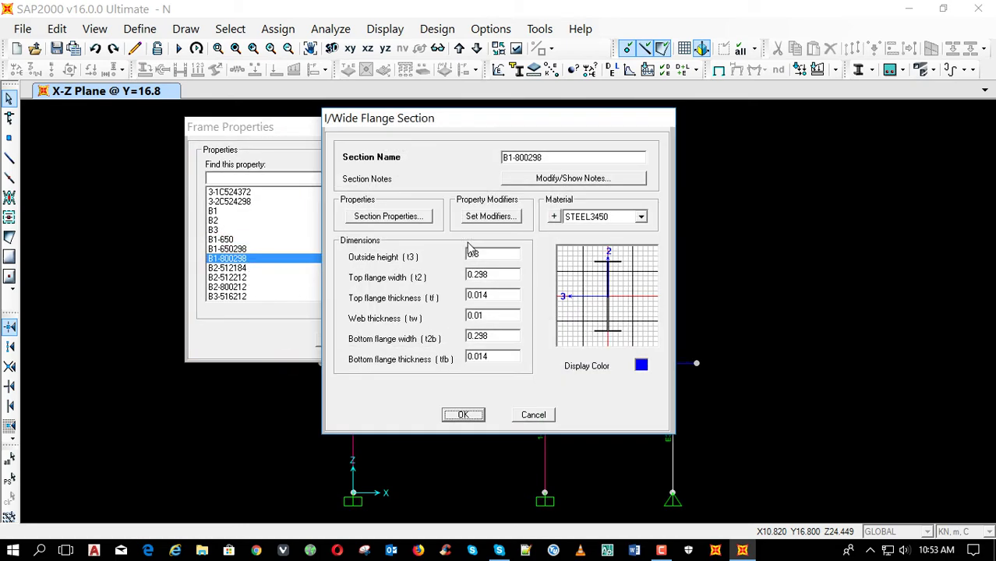
{"action": "left_click", "coordinate": [538, 416]}
{"action": "left_click", "coordinate": [253, 249]}
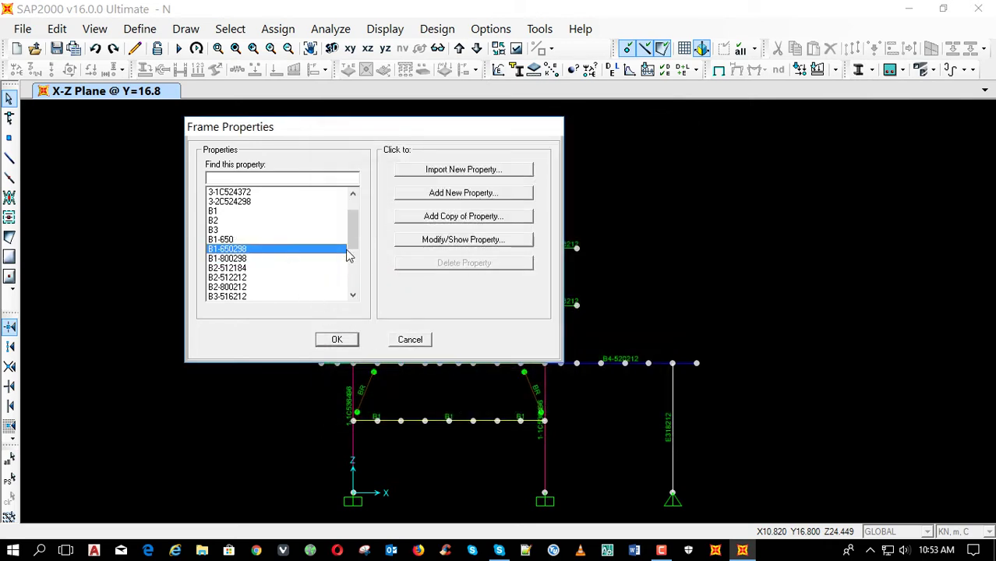
{"action": "left_click", "coordinate": [435, 241]}
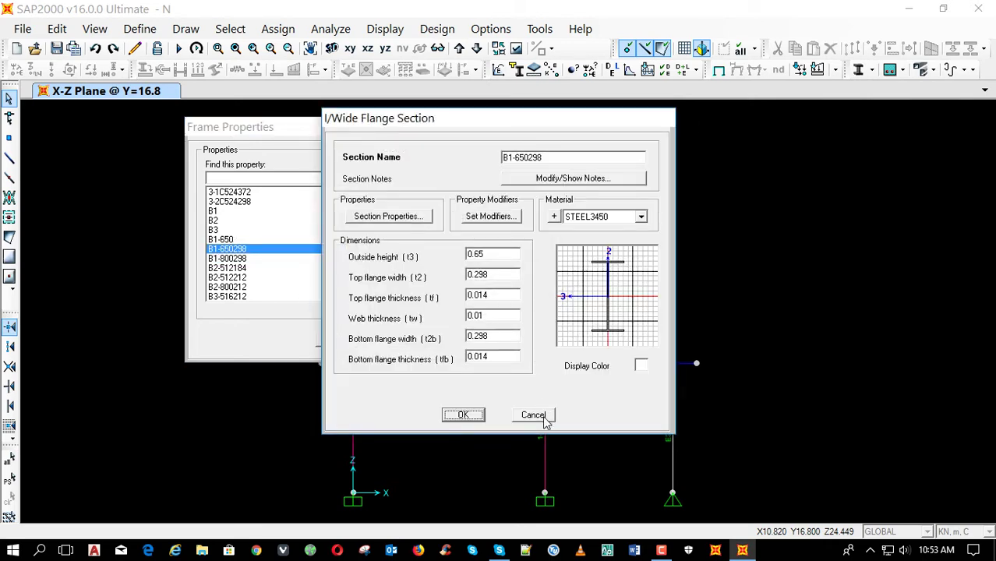
{"action": "left_click", "coordinate": [532, 411]}
Recheck the outside height and top flange width of section B1-650, leaving the section unmodified.
{"action": "left_click", "coordinate": [247, 240]}
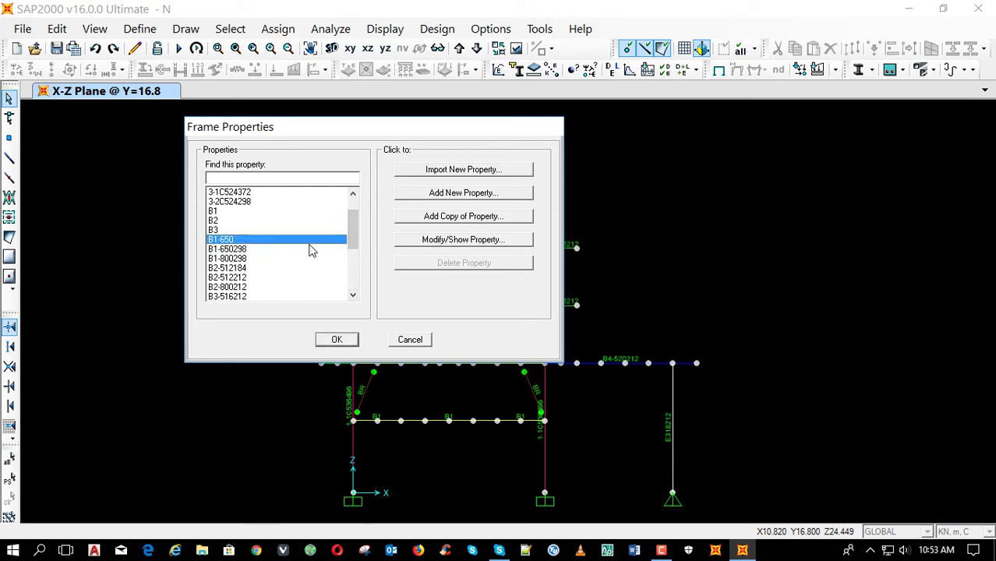
{"action": "left_click", "coordinate": [413, 241]}
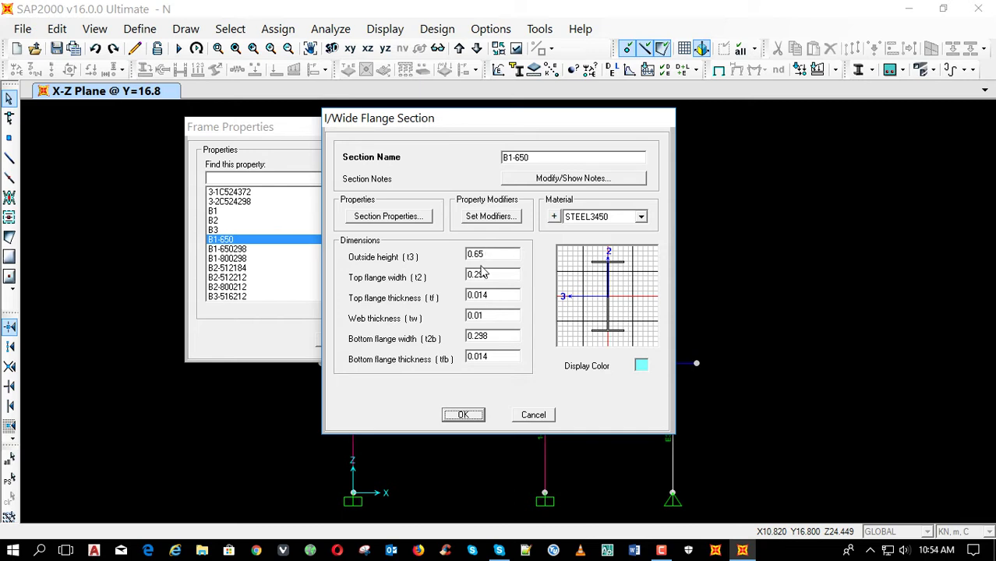
{"action": "double_click", "coordinate": [499, 274]}
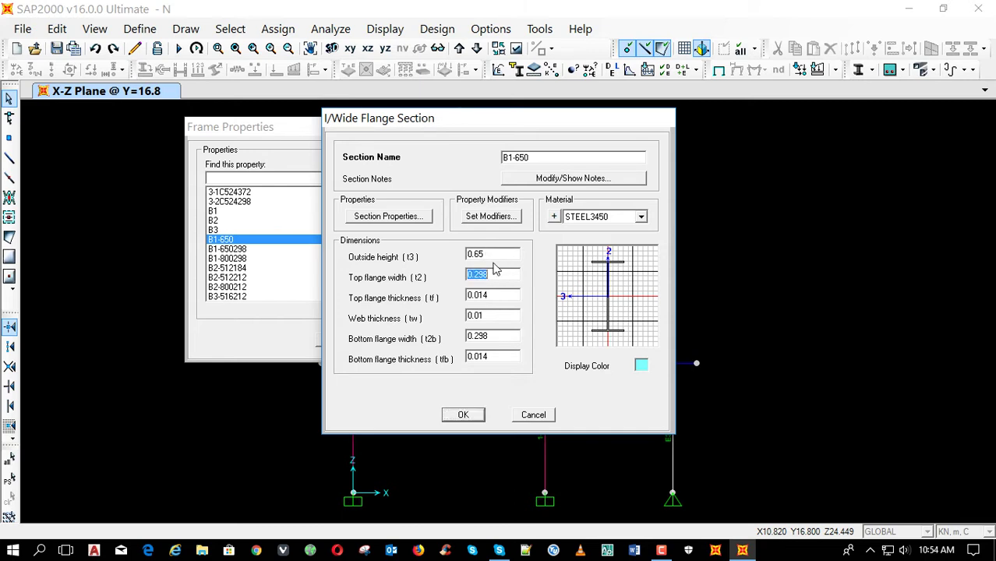
{"action": "double_click", "coordinate": [493, 258]}
{"action": "left_click_drag", "start_coordinate": [474, 256], "coordinate": [496, 256]}
{"action": "left_click", "coordinate": [544, 416]}
Set the outside height of section B1-800298 to 0.95 m and rename it as B1-950298.
{"action": "left_click", "coordinate": [251, 260]}
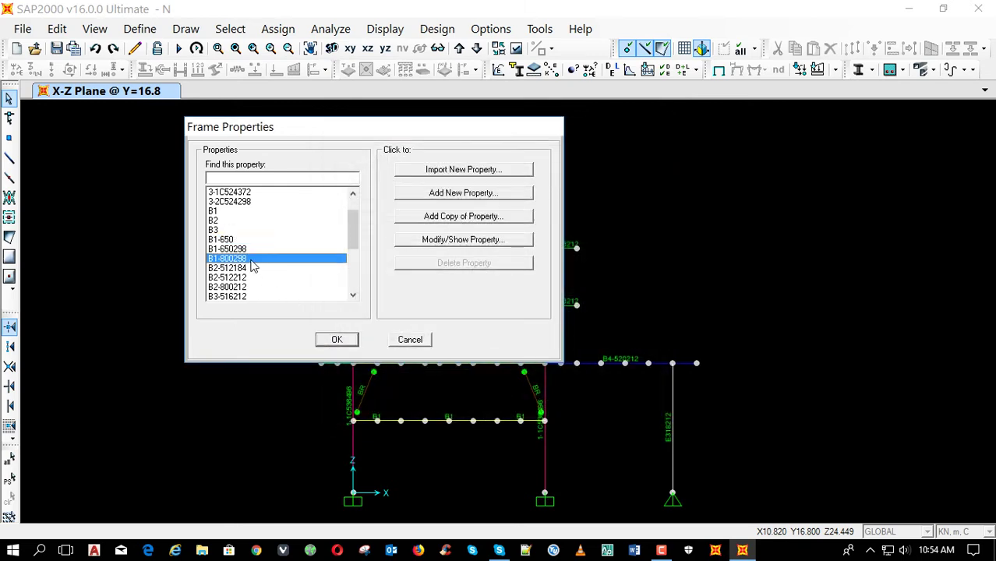
{"action": "left_click", "coordinate": [464, 239]}
{"action": "double_click", "coordinate": [493, 256]}
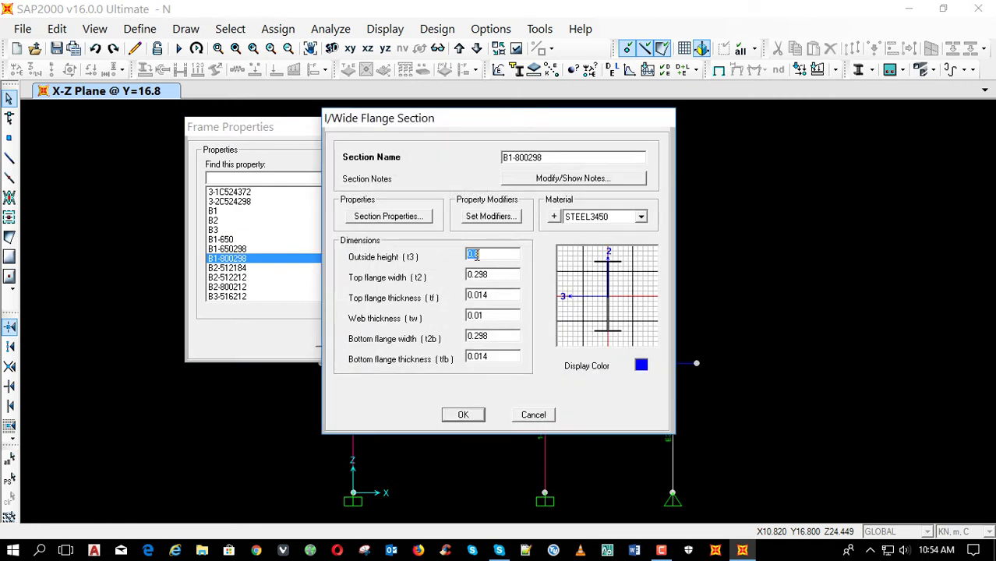
{"action": "left_click_drag", "start_coordinate": [474, 255], "coordinate": [491, 256]}
{"action": "type", "text": "95"}
{"action": "left_click_drag", "start_coordinate": [524, 158], "coordinate": [514, 159]}
{"action": "type", "text": "95"}
{"action": "left_click", "coordinate": [472, 415]}
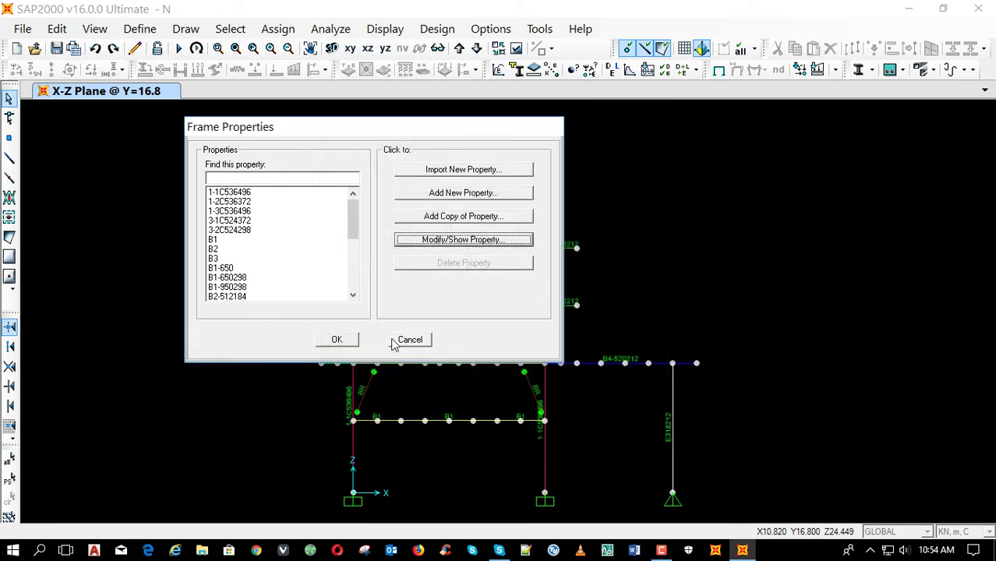
{"action": "left_click", "coordinate": [334, 338]}
Rerun the analysis for all load cases and the steel design check to display the P-M interaction ratios with the revised sections.
{"action": "key", "text": "F5"}
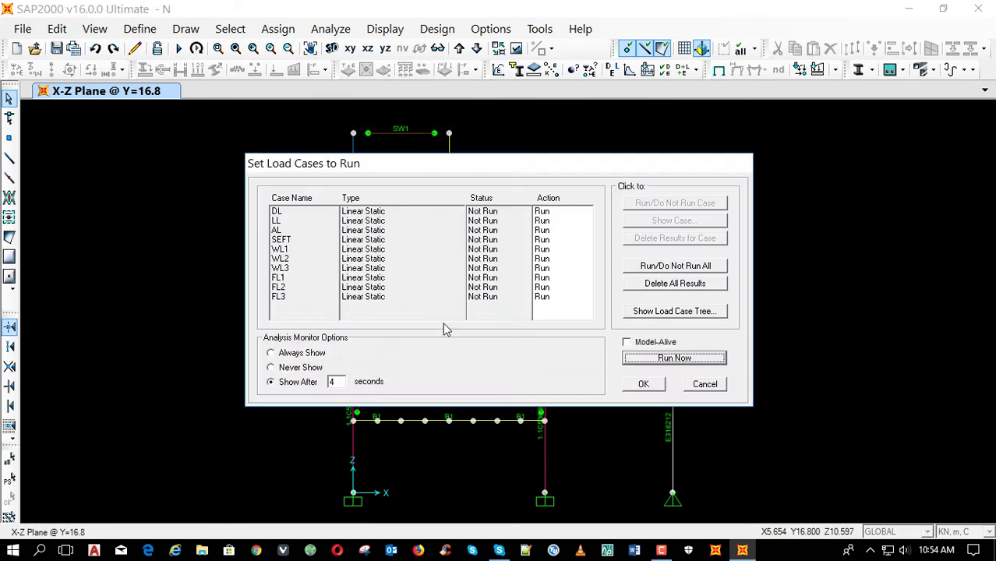
{"action": "key", "text": "Return"}
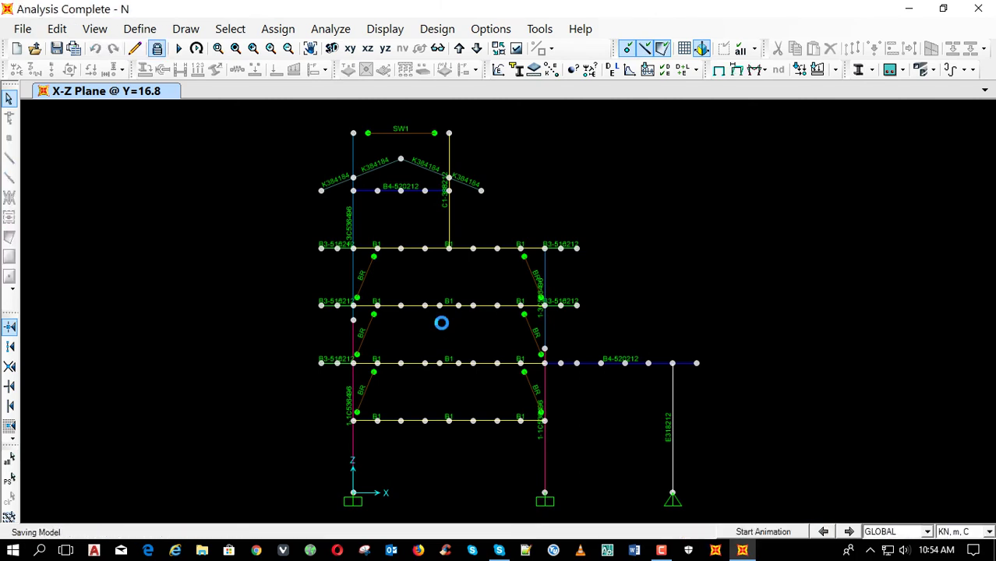
{"action": "key", "text": "shift+F5"}
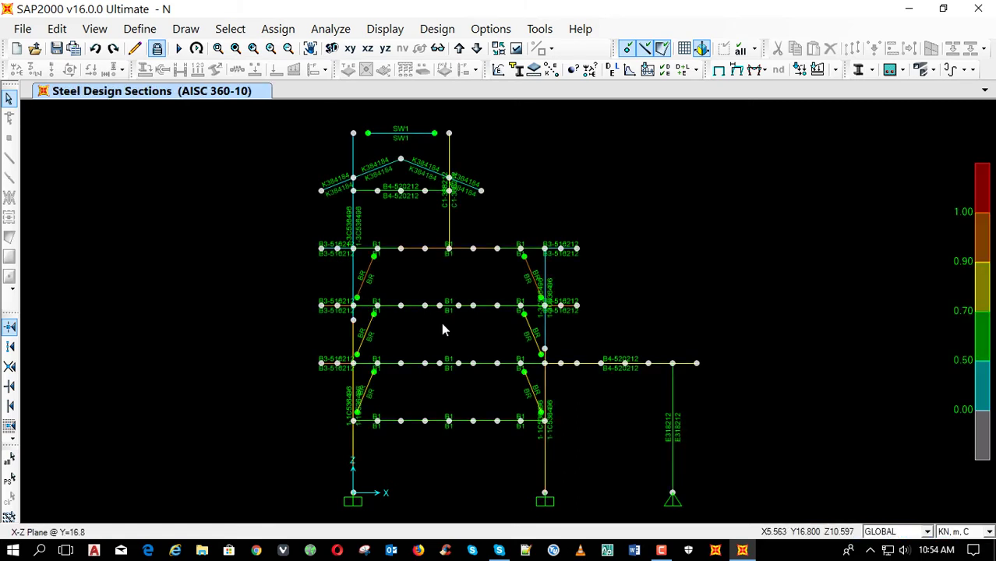
{"action": "key", "text": "Return"}
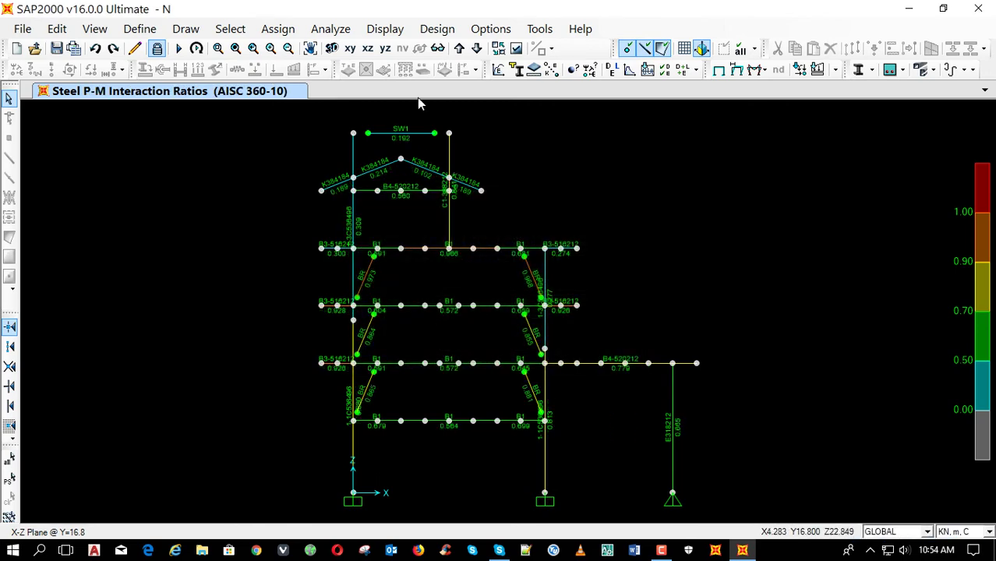
Examine the updated P-M ratios of the B1 and B3-516212 beams across the X-Z frames from Y=0 to Y=42.
{"action": "left_click", "coordinate": [475, 48]}
{"action": "left_click", "coordinate": [477, 48]}
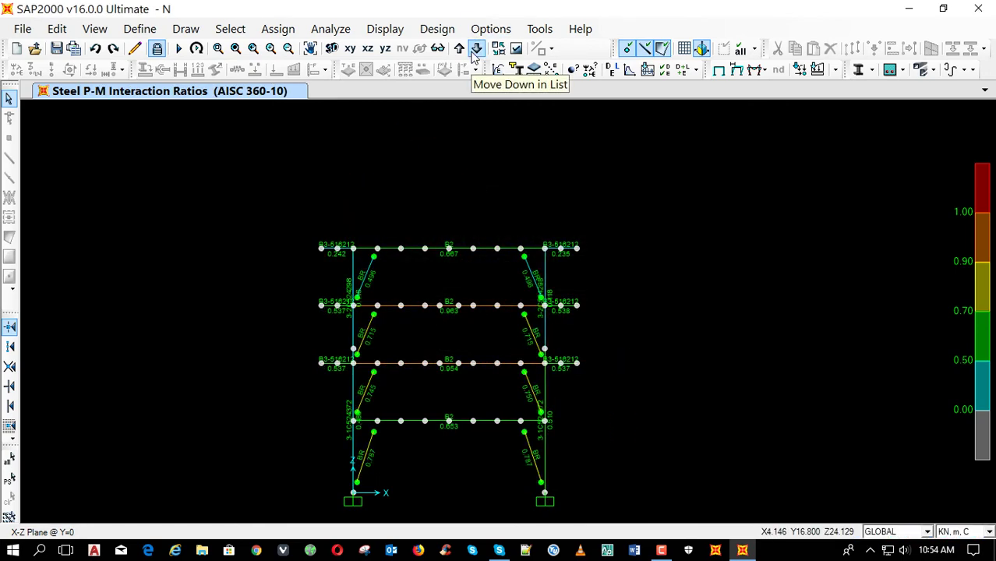
{"action": "left_click", "coordinate": [477, 48]}
{"action": "left_click", "coordinate": [476, 48]}
{"action": "left_click", "coordinate": [476, 48]}
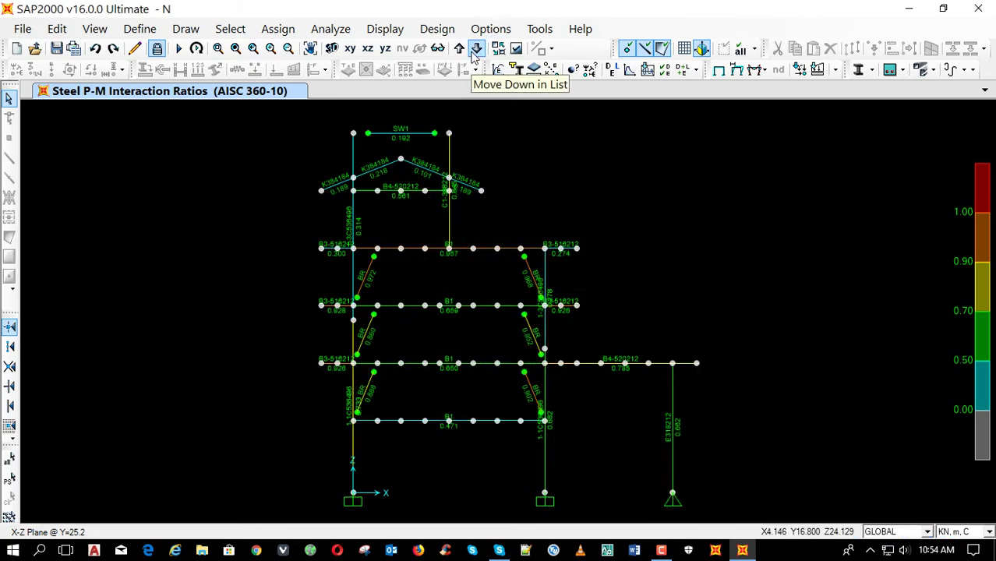
{"action": "left_click", "coordinate": [459, 48]}
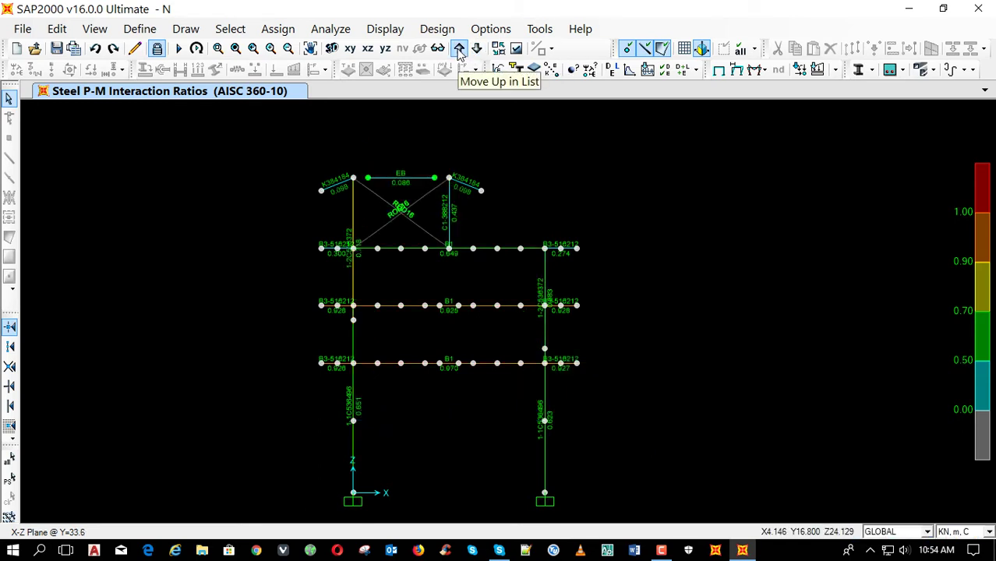
{"action": "left_click", "coordinate": [459, 48]}
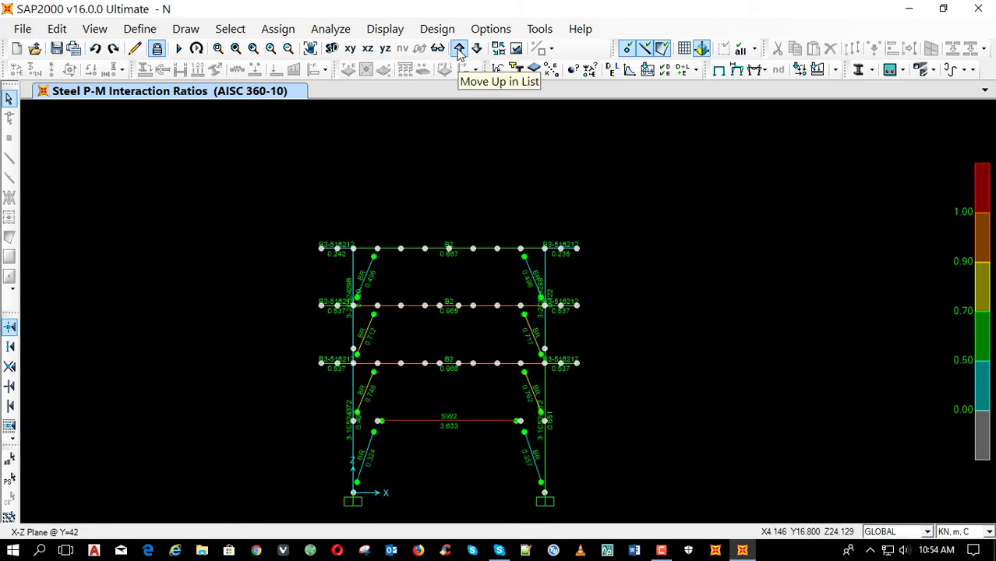
{"action": "left_click", "coordinate": [460, 49]}
{"action": "left_click", "coordinate": [460, 49]}
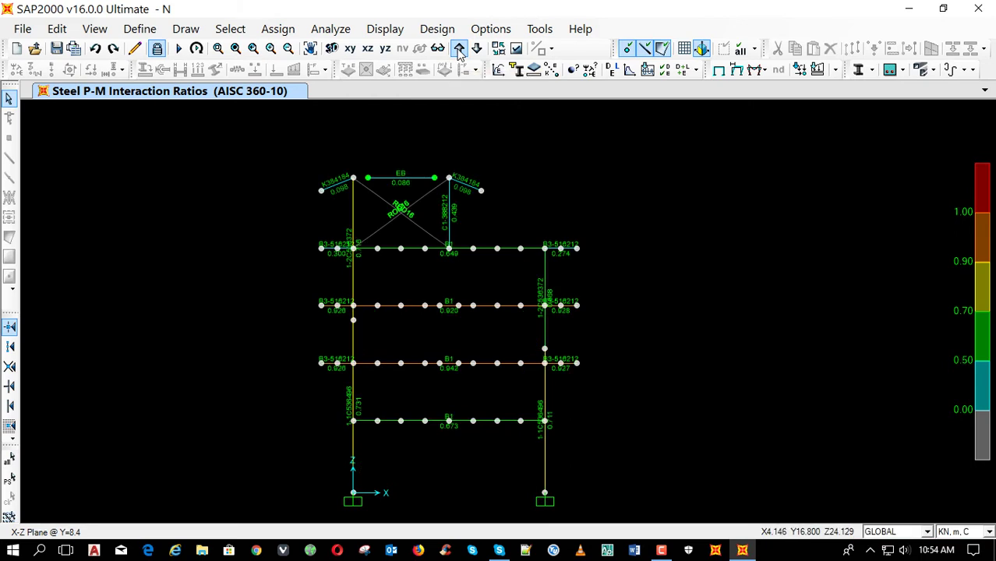
Unlock the model and rename frame section B3-516212 as B3-516184.
{"action": "left_click", "coordinate": [157, 48]}
{"action": "left_click", "coordinate": [517, 344]}
{"action": "left_click", "coordinate": [517, 70]}
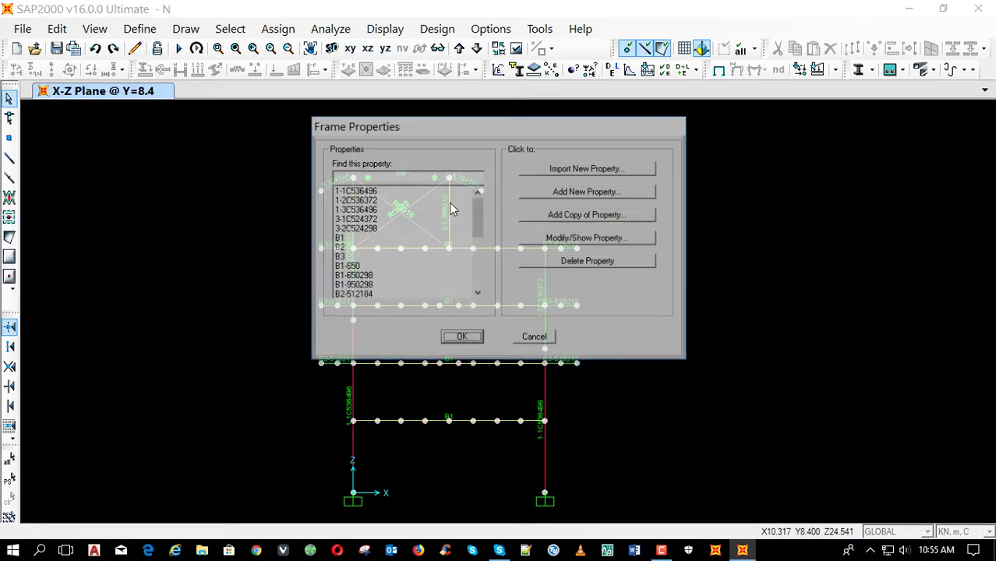
{"action": "left_click_drag", "start_coordinate": [477, 224], "coordinate": [446, 260]}
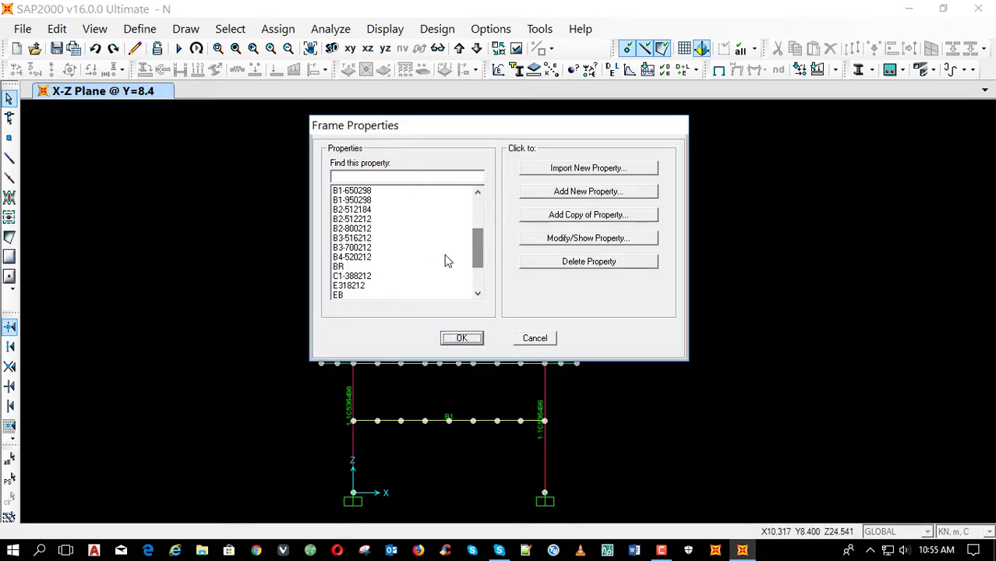
{"action": "left_click", "coordinate": [366, 238]}
{"action": "left_click", "coordinate": [553, 238]}
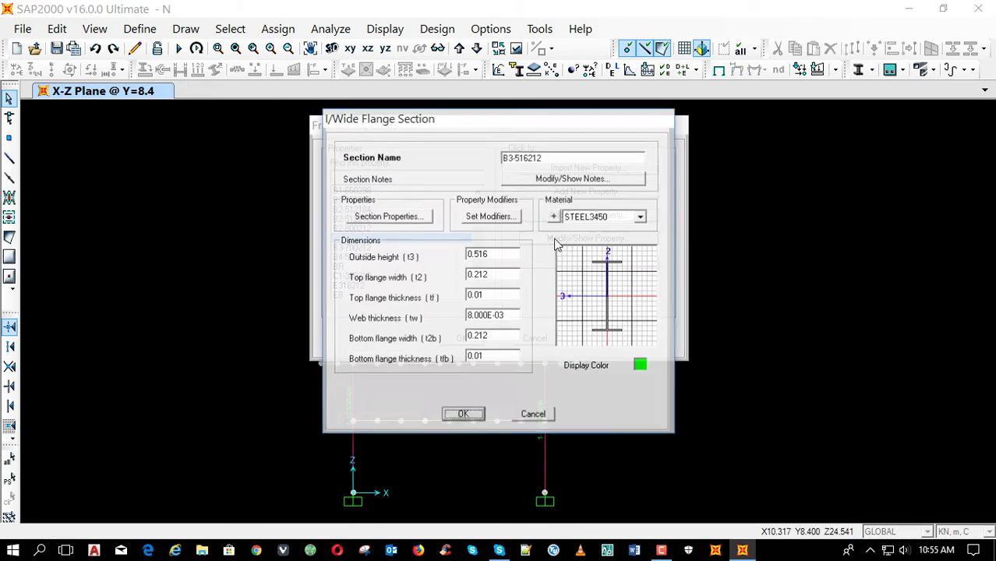
{"action": "left_click_drag", "start_coordinate": [552, 159], "coordinate": [530, 163]}
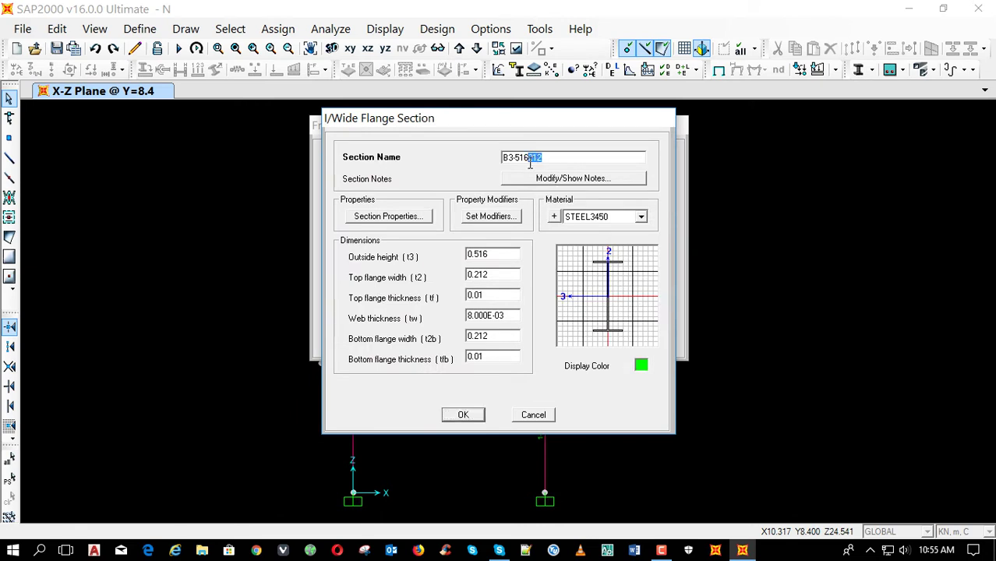
{"action": "type", "text": "184"}
Set the top and bottom flange widths of section B3-516184 to 0.184 m and accept the changes.
{"action": "key", "text": "Tab"}
{"action": "key", "text": "Tab"}
{"action": "key", "text": "Tab"}
{"action": "key", "text": "Tab"}
{"action": "key", "text": "Tab"}
{"action": "key", "text": "Tab"}
{"action": "key", "text": "Tab"}
{"action": "double_click", "coordinate": [507, 276]}
{"action": "type", "text": ".184"}
{"action": "key", "text": "Tab"}
{"action": "key", "text": "Tab"}
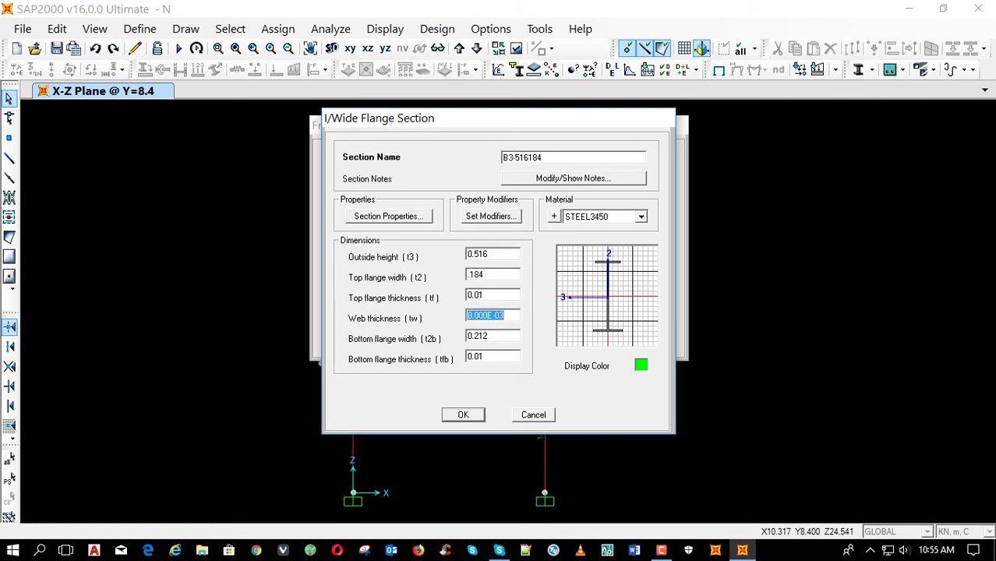
{"action": "key", "text": "Tab"}
{"action": "type", "text": ".184"}
{"action": "key", "text": "Return"}
{"action": "left_click", "coordinate": [470, 340]}
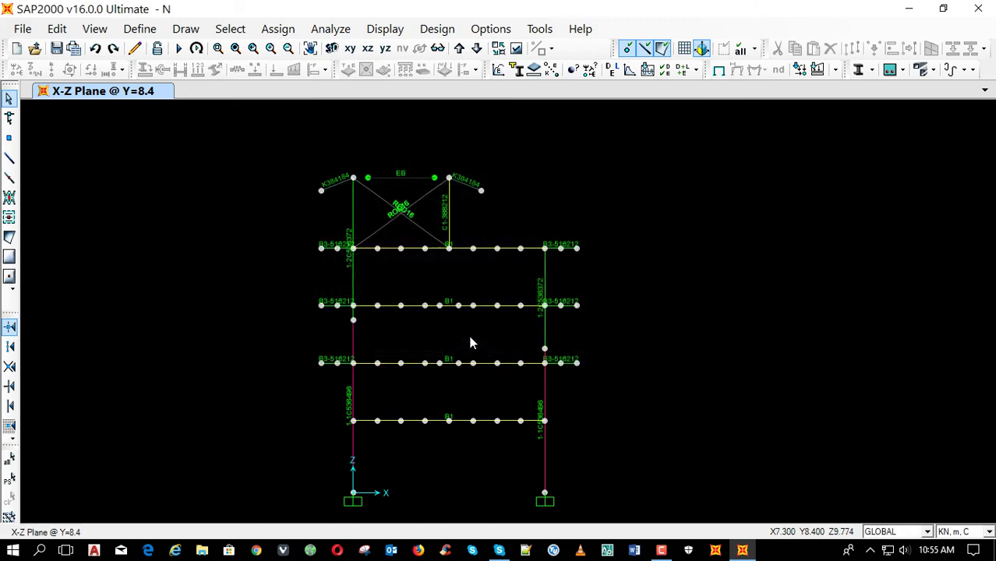
Rerun the analysis and the steel design check to display P-M ratios with the B3-516184 section.
{"action": "key", "text": "F5"}
{"action": "key", "text": "Return"}
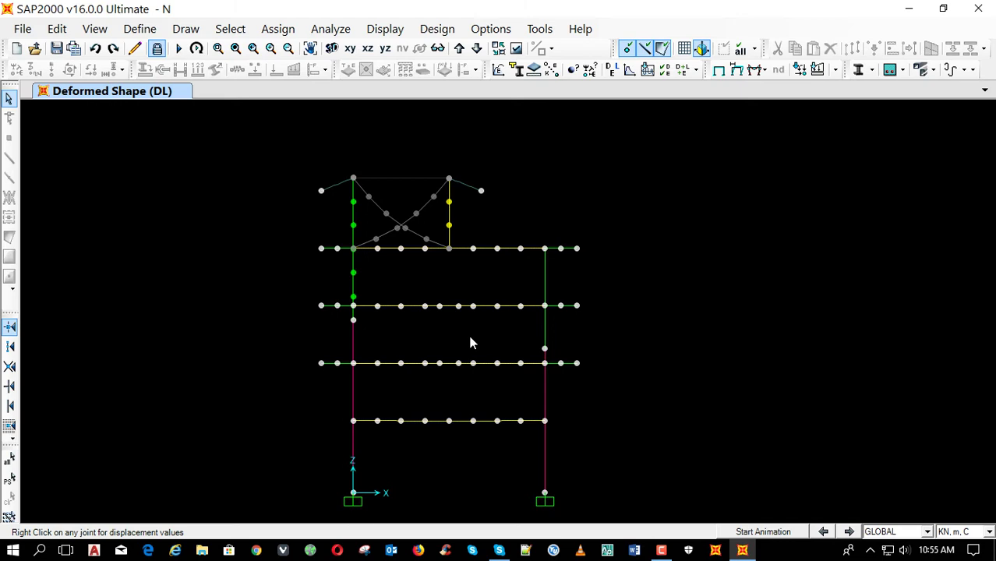
{"action": "key", "text": "shift+F5"}
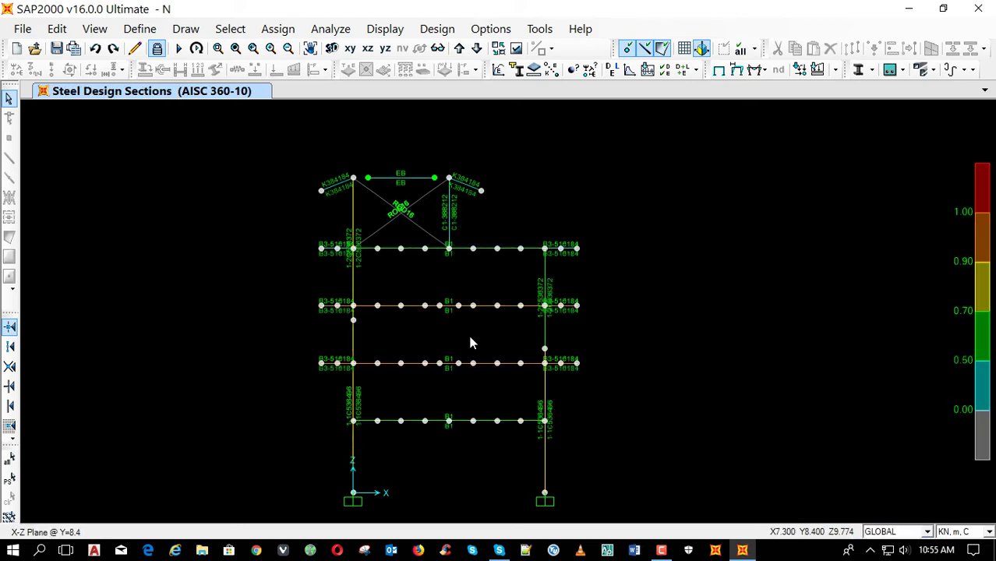
{"action": "left_click", "coordinate": [470, 343]}
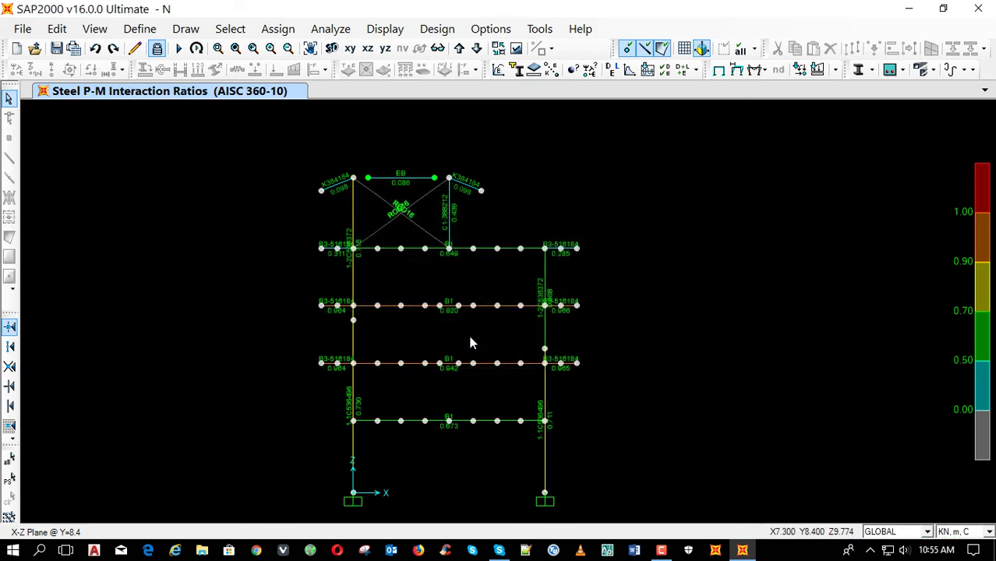
Review the P-M interaction ratios on the X-Z frames at Y=16.8, Y=0 and Y=42.
{"action": "left_click", "coordinate": [459, 49]}
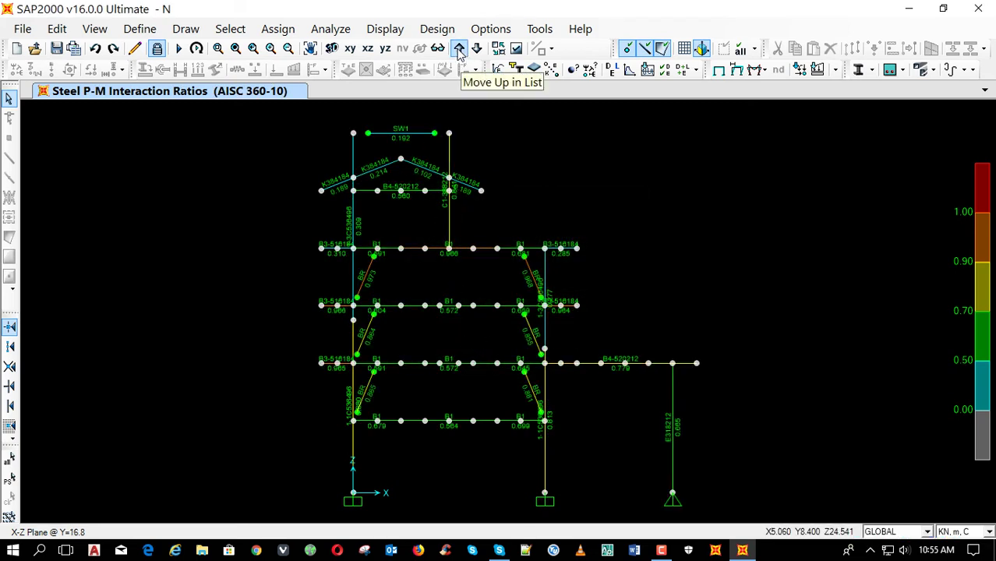
{"action": "left_click", "coordinate": [477, 49]}
{"action": "left_click", "coordinate": [477, 48]}
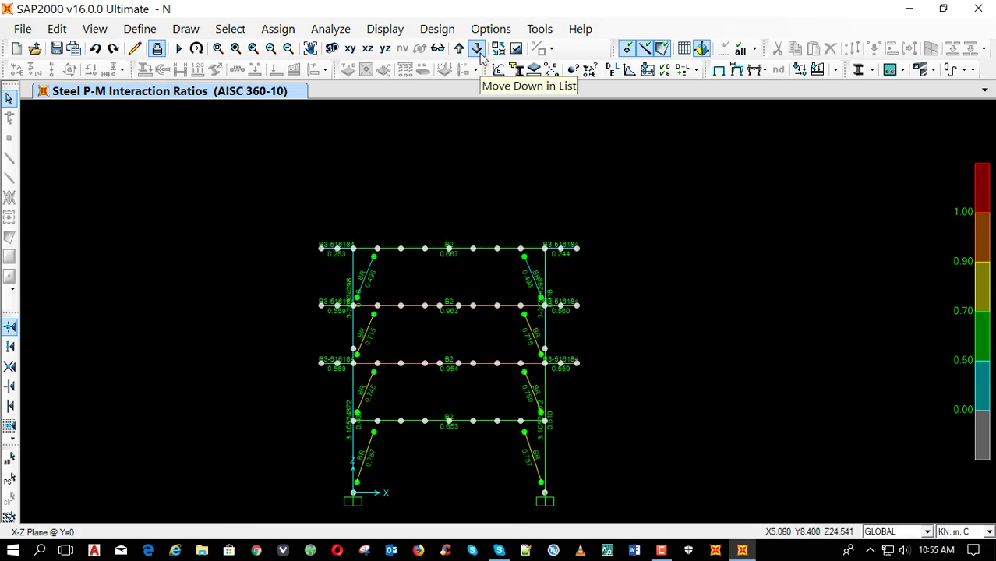
{"action": "left_click", "coordinate": [481, 55]}
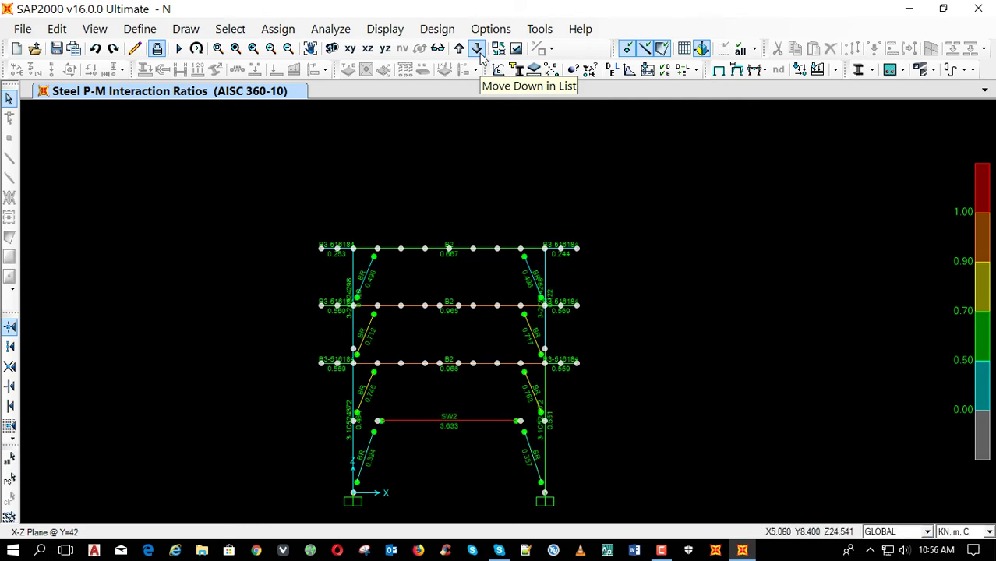
{"action": "left_click", "coordinate": [459, 48]}
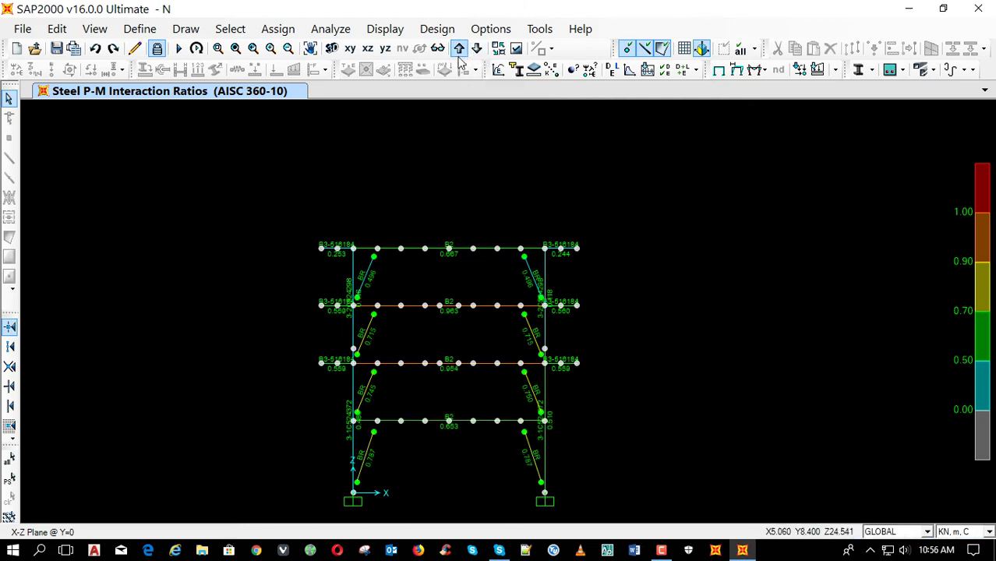
Unlock the model and divide the four B2 beams at Y=0 where they intersect the selected joints near the third points.
{"action": "left_click", "coordinate": [157, 48]}
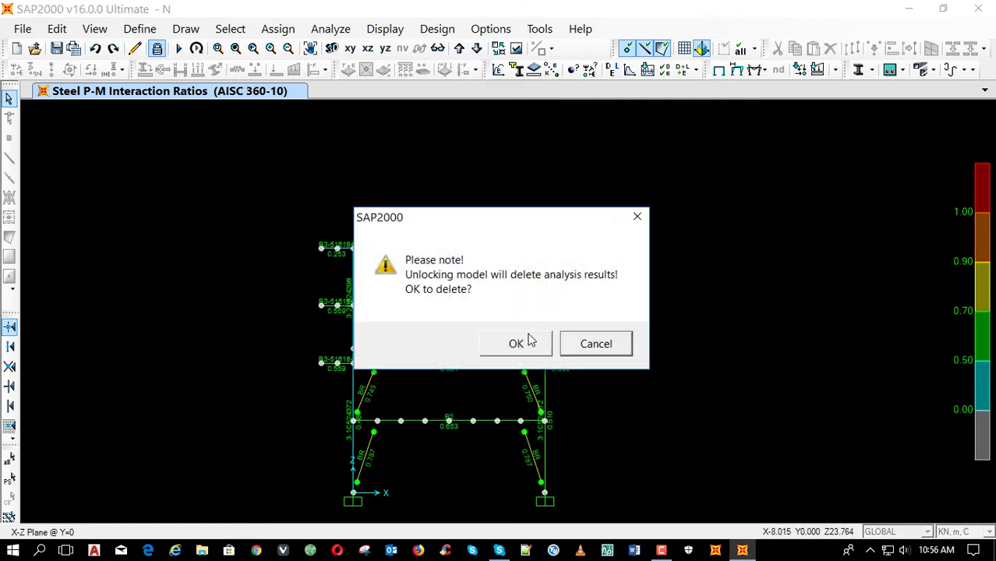
{"action": "left_click", "coordinate": [524, 338]}
{"action": "left_click_drag", "start_coordinate": [415, 242], "coordinate": [390, 445]}
{"action": "left_click_drag", "start_coordinate": [501, 227], "coordinate": [488, 444]}
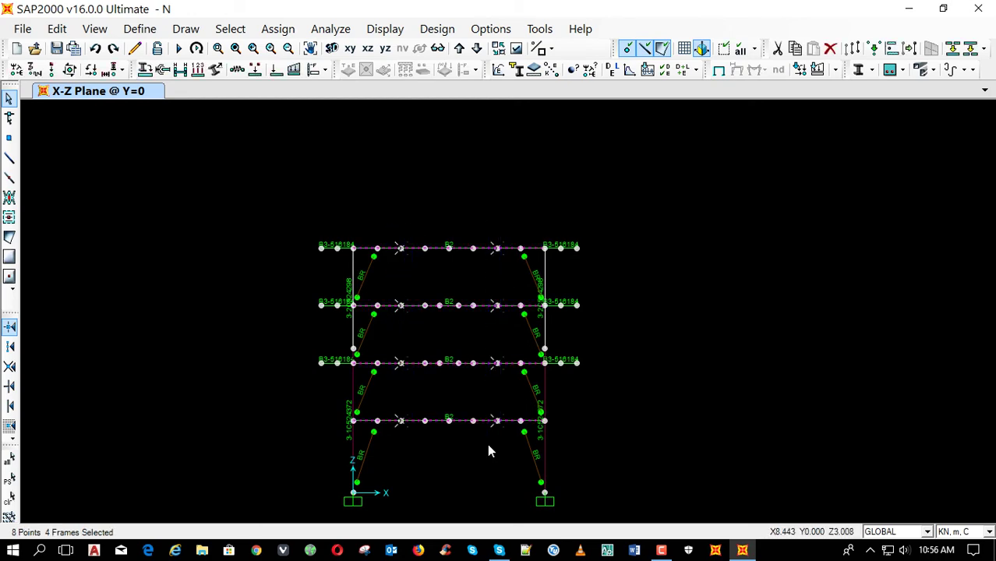
{"action": "left_click", "coordinate": [971, 49]}
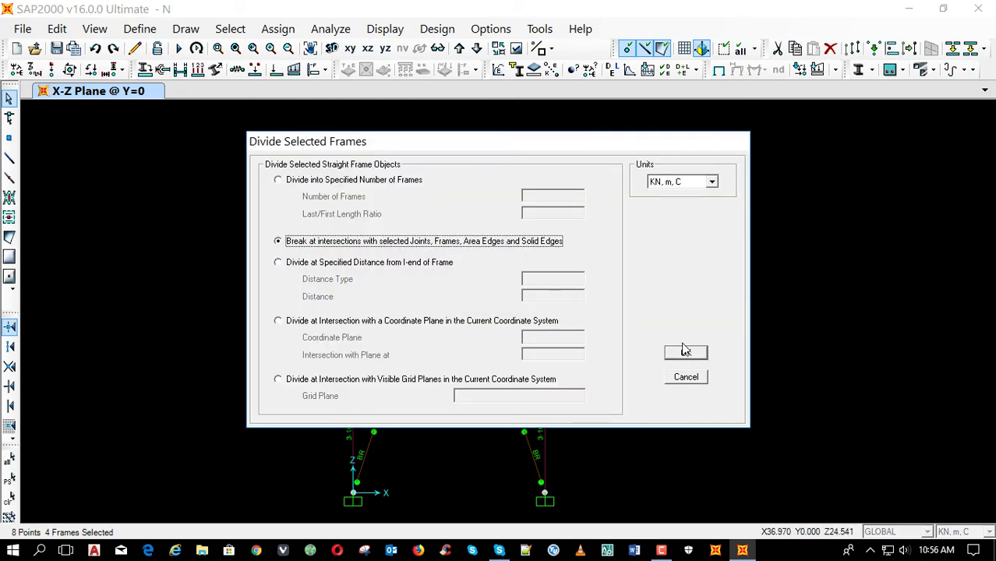
{"action": "left_click", "coordinate": [686, 352]}
Rerun the analysis and steel design check, and compare the P-M ratios of the frames at Y=0 and Y=8.4.
{"action": "key", "text": "ctrl+s"}
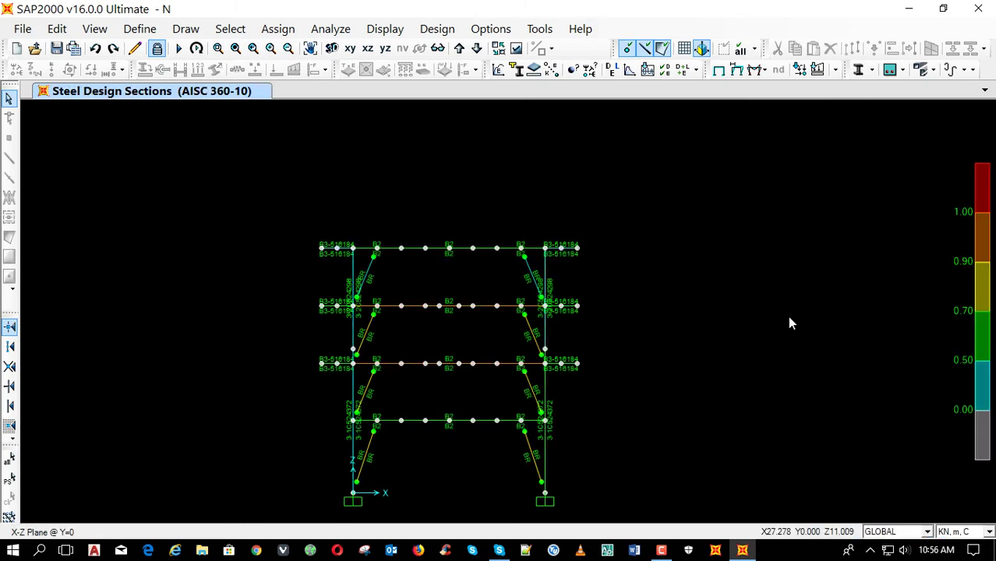
{"action": "key", "text": "Return"}
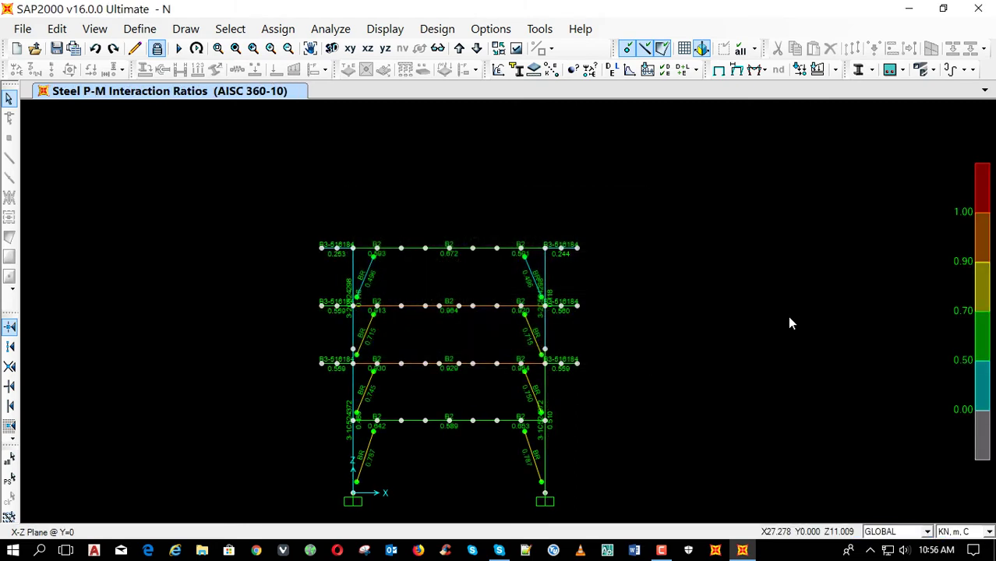
{"action": "left_click", "coordinate": [444, 367]}
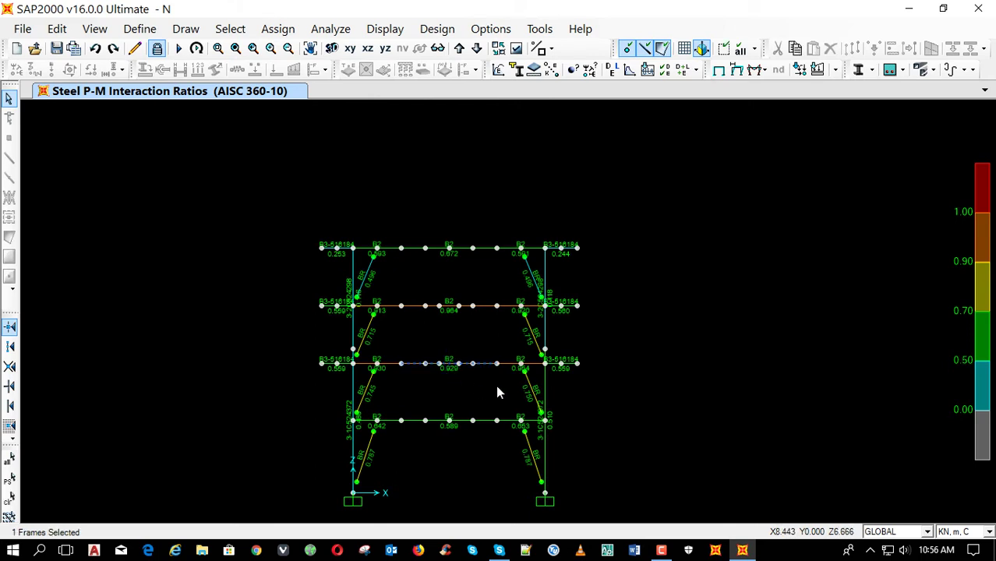
{"action": "left_click", "coordinate": [507, 364]}
{"action": "left_click", "coordinate": [505, 363]}
{"action": "left_click", "coordinate": [505, 363]}
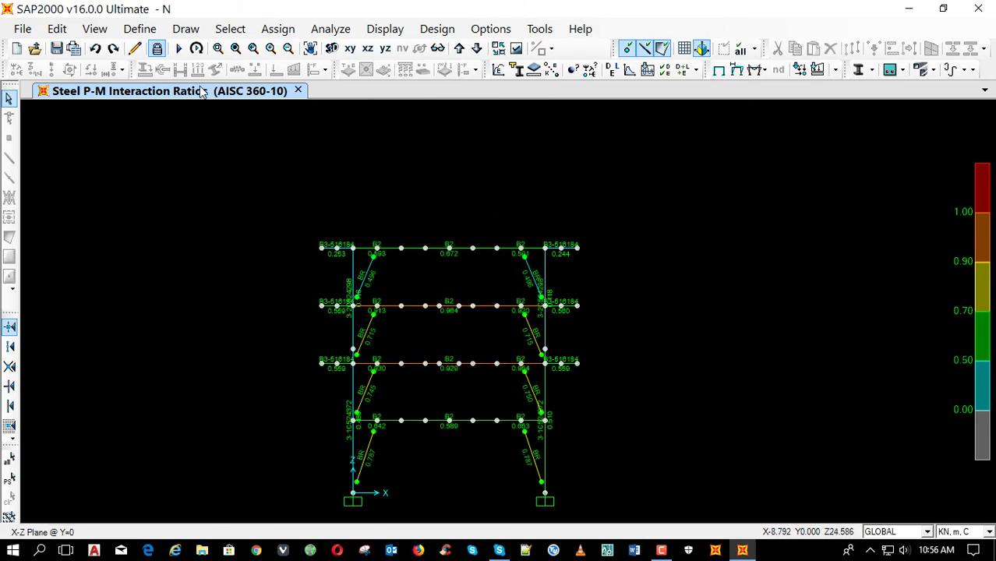
{"action": "left_click", "coordinate": [460, 49]}
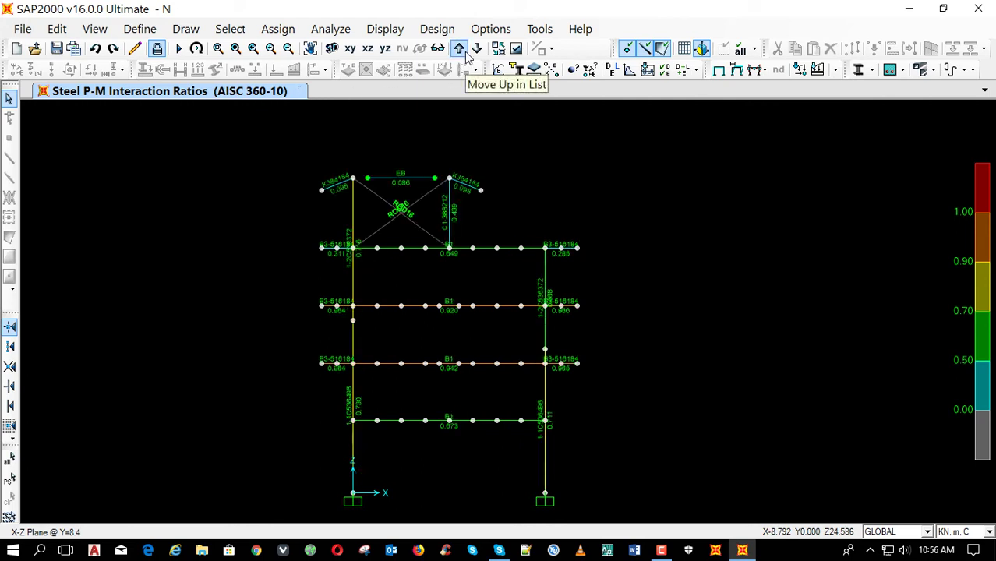
{"action": "left_click", "coordinate": [477, 49]}
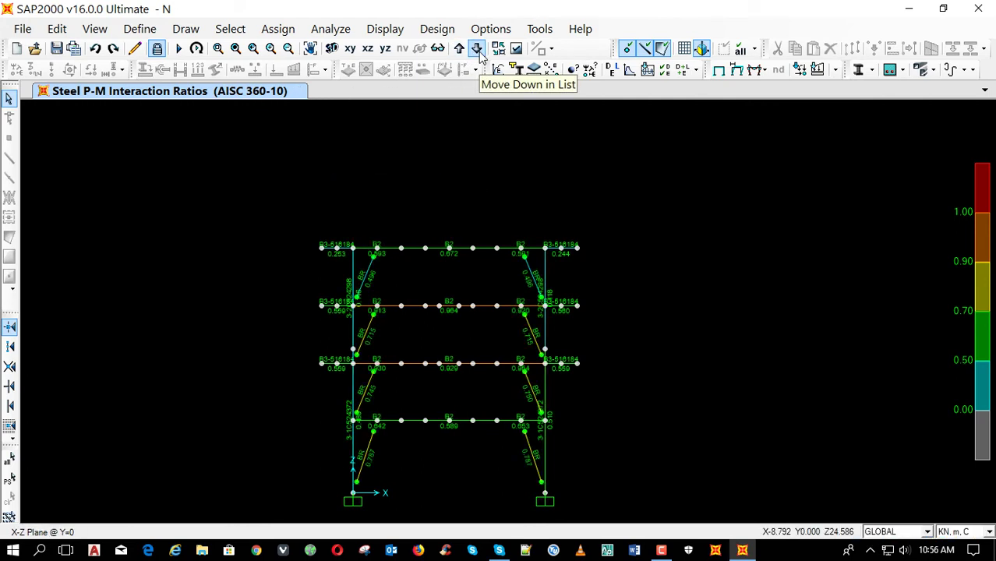
Unlock the model and change the name prefix of column section 3-1C524372 to 2.
{"action": "left_click", "coordinate": [157, 48]}
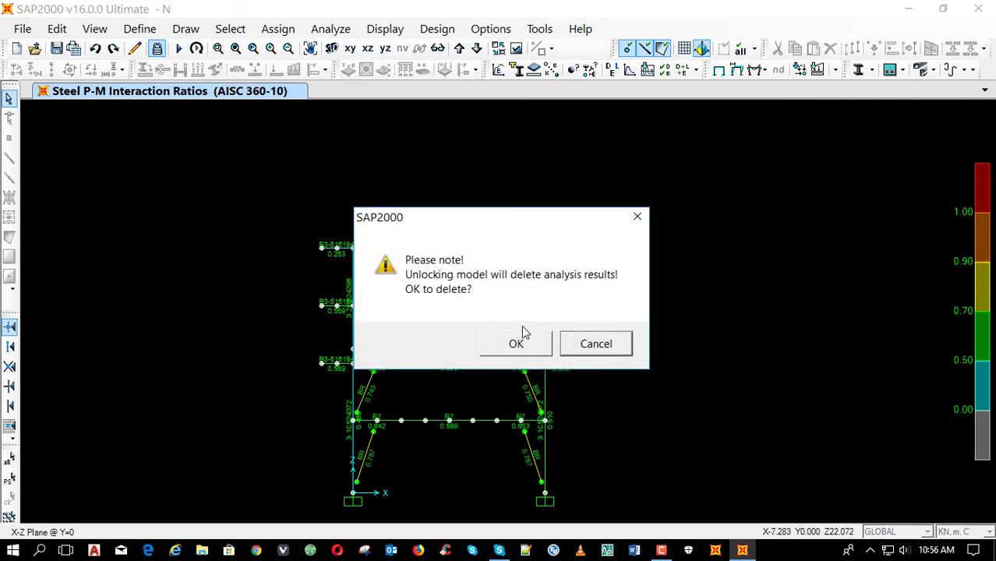
{"action": "left_click", "coordinate": [523, 347]}
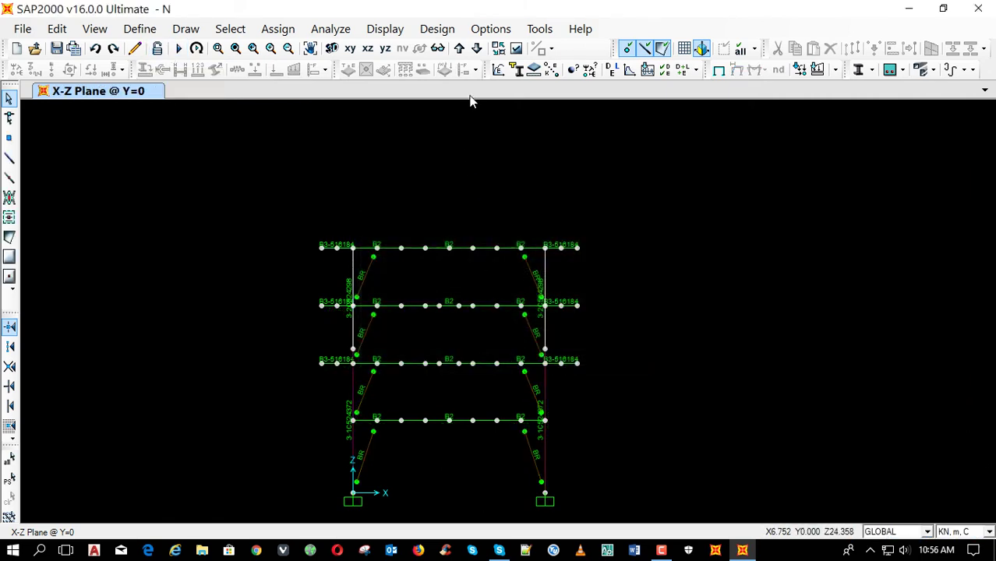
{"action": "left_click", "coordinate": [519, 70]}
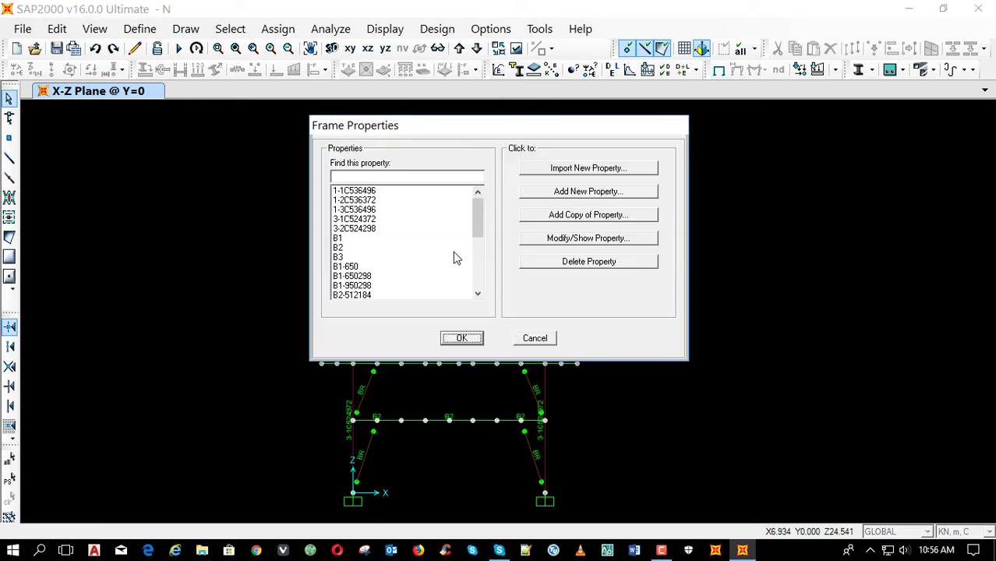
{"action": "left_click", "coordinate": [374, 219]}
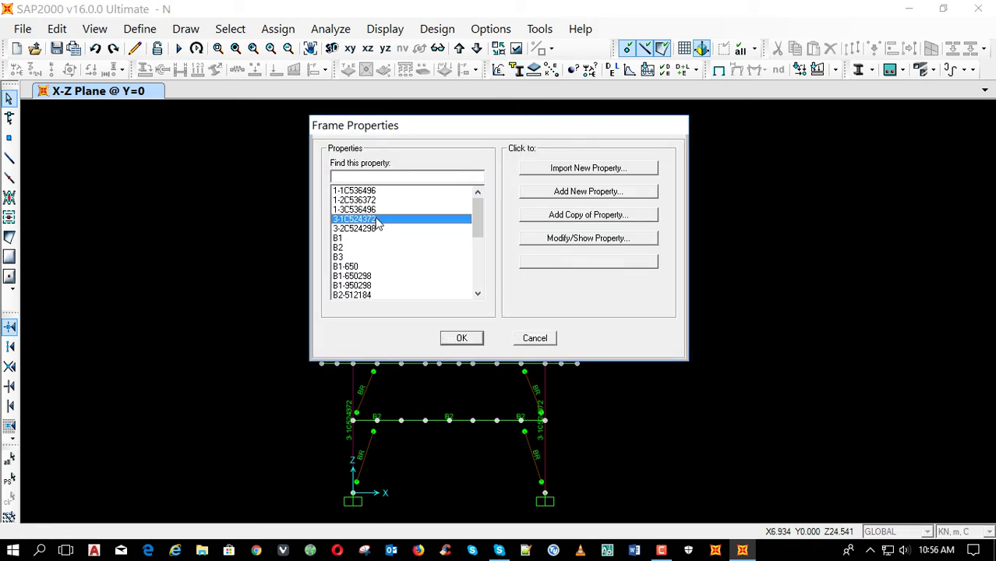
{"action": "left_click", "coordinate": [536, 239]}
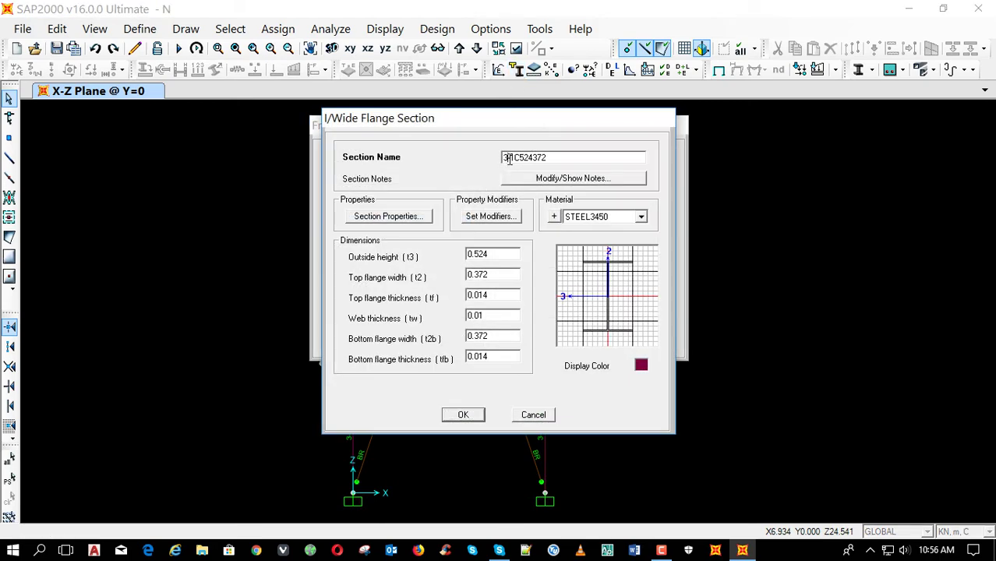
{"action": "type", "text": "2"}
Set the top and bottom flange thicknesses of the column section to 0.01 m and its web thickness to 0.006 m.
{"action": "double_click", "coordinate": [511, 293]}
{"action": "type", "text": "0.016"}
{"action": "left_click", "coordinate": [501, 354]}
{"action": "key", "text": "BackSpace"}
{"action": "double_click", "coordinate": [491, 316]}
{"action": "type", "text": "06"}
Set the column section's outside height to 0.516 m and complete its name as 2-1C516298.
{"action": "double_click", "coordinate": [499, 253]}
{"action": "left_click_drag", "start_coordinate": [491, 254], "coordinate": [480, 261]}
{"action": "type", "text": "16"}
{"action": "left_click_drag", "start_coordinate": [534, 159], "coordinate": [527, 160]}
{"action": "type", "text": "16"}
{"action": "left_click_drag", "start_coordinate": [533, 158], "coordinate": [577, 163]}
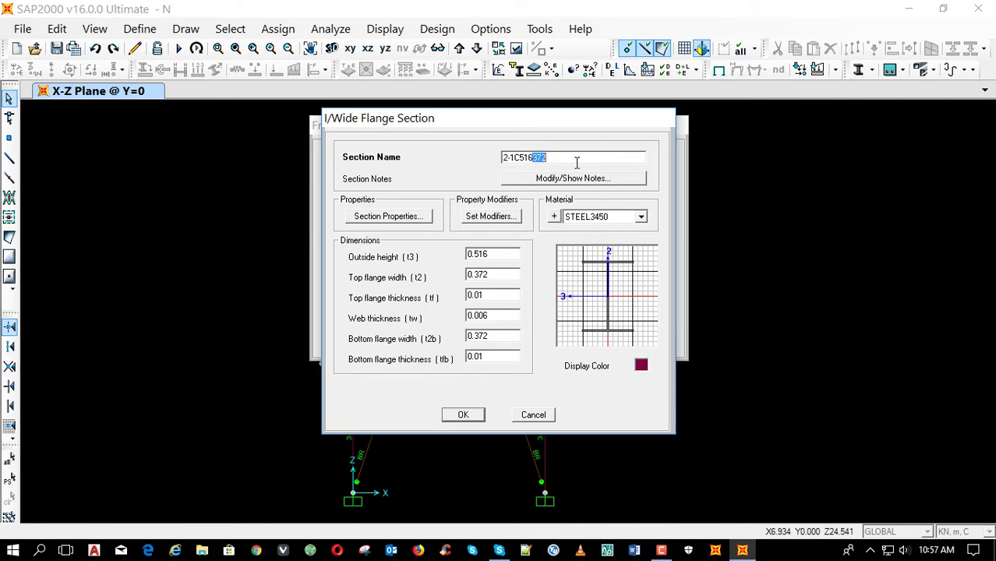
{"action": "type", "text": "298"}
Set the top and bottom flange widths of section 2-1C516298 to 0.298 m and accept the section.
{"action": "key", "text": "Tab"}
{"action": "key", "text": "Tab"}
{"action": "key", "text": "Tab"}
{"action": "key", "text": "Tab"}
{"action": "key", "text": "Tab"}
{"action": "key", "text": "Tab"}
{"action": "key", "text": "BackSpace"}
{"action": "type", "text": ".298"}
{"action": "key", "text": "Tab"}
{"action": "key", "text": "Tab"}
{"action": "key", "text": "Tab"}
{"action": "type", "text": ".2"}
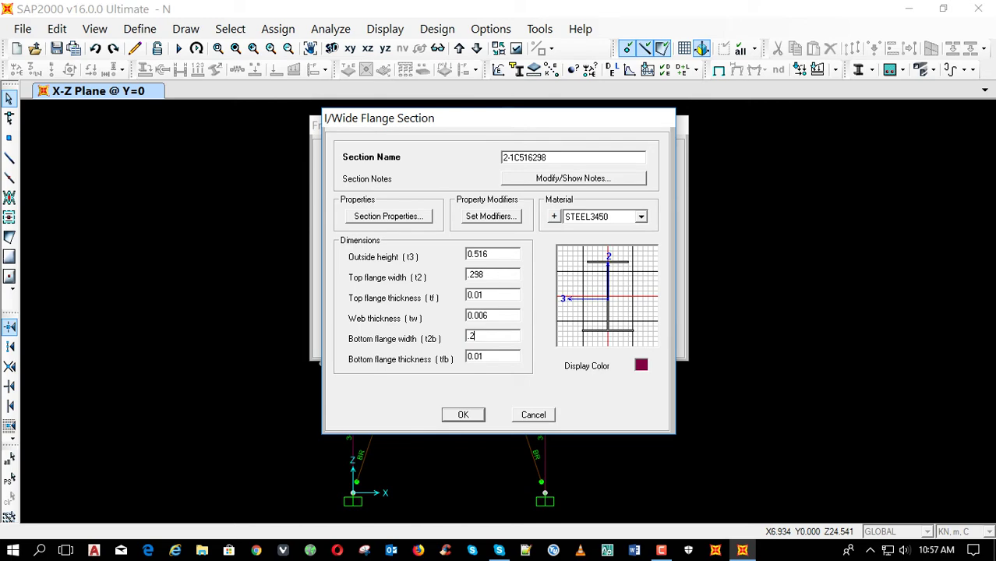
{"action": "left_click", "coordinate": [475, 414]}
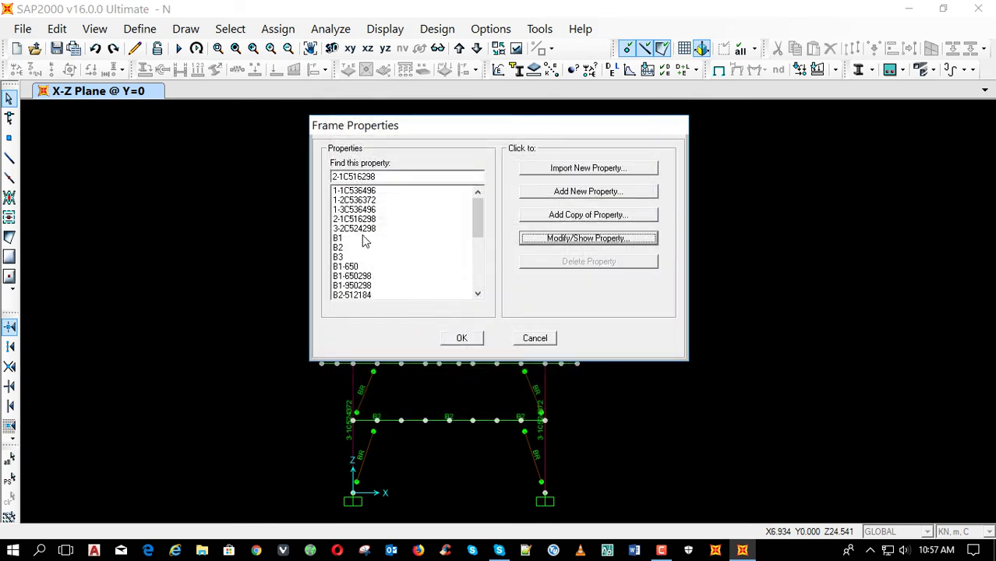
Rename column section 3-2C524298 as 2-2C524298.
{"action": "left_click_drag", "start_coordinate": [421, 133], "coordinate": [500, 98]}
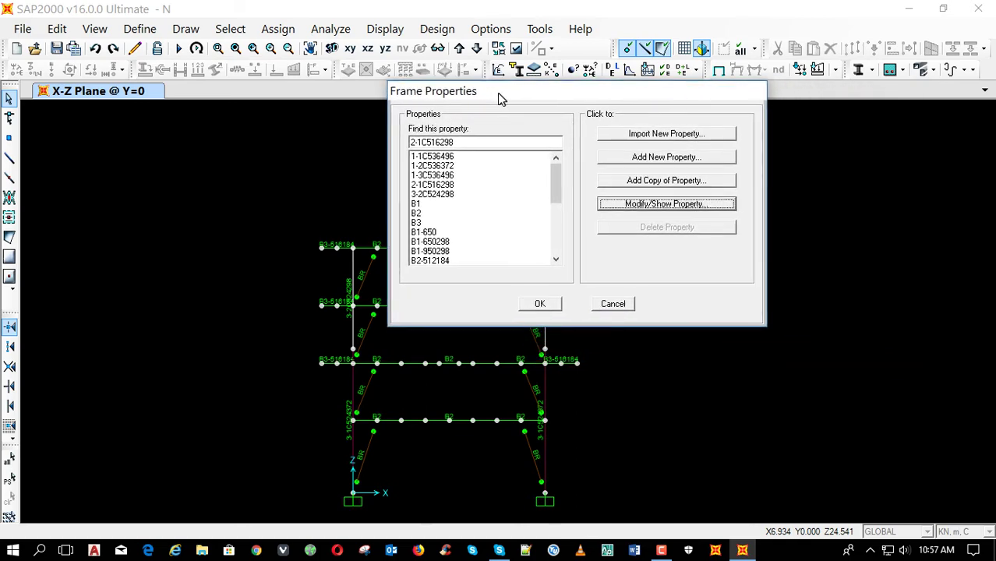
{"action": "left_click", "coordinate": [437, 194]}
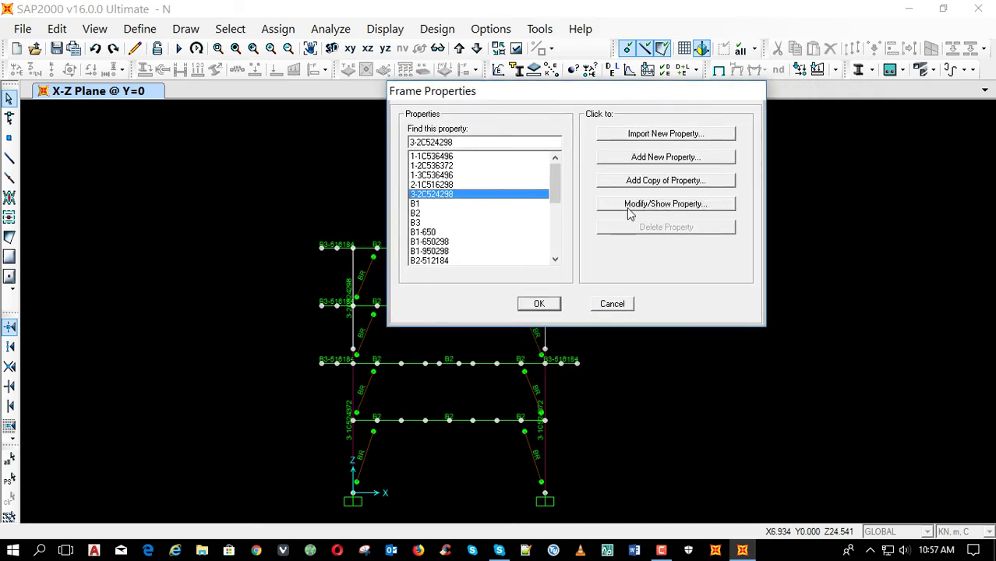
{"action": "left_click", "coordinate": [629, 206]}
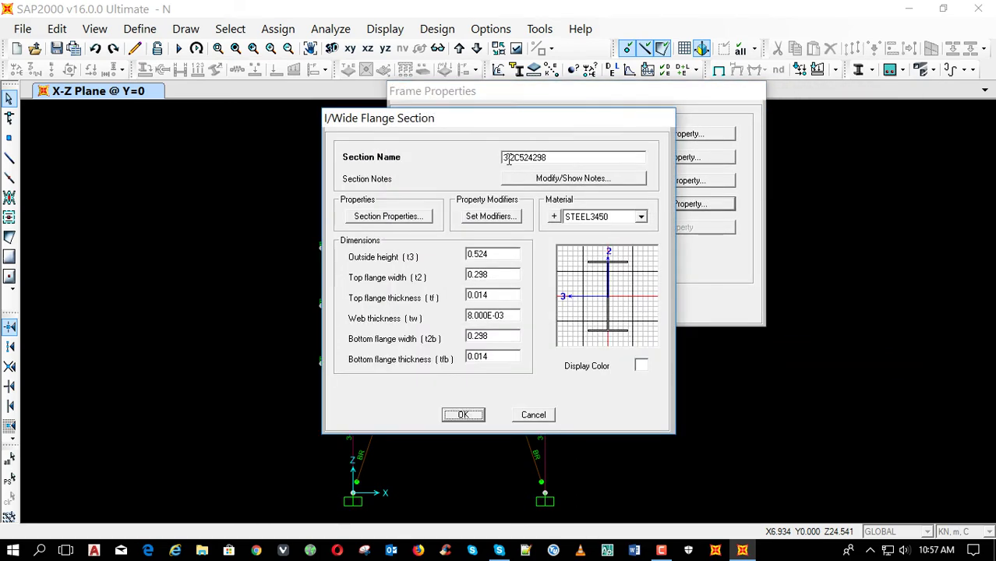
{"action": "left_click", "coordinate": [507, 158]}
{"action": "key", "text": "BackSpace"}
{"action": "type", "text": "2"}
{"action": "double_click", "coordinate": [546, 158]}
Set the top and bottom flange thicknesses of section 2-2C524298 to 0.01 m and its web thickness to 0.006 m.
{"action": "double_click", "coordinate": [496, 296]}
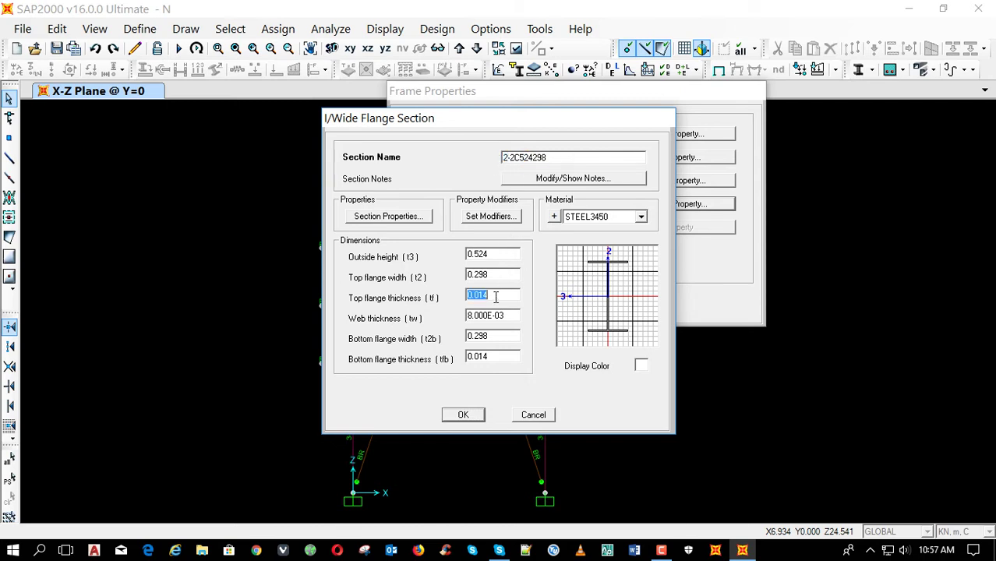
{"action": "left_click", "coordinate": [504, 294]}
{"action": "key", "text": "BackSpace"}
{"action": "double_click", "coordinate": [503, 357]}
{"action": "left_click", "coordinate": [509, 357]}
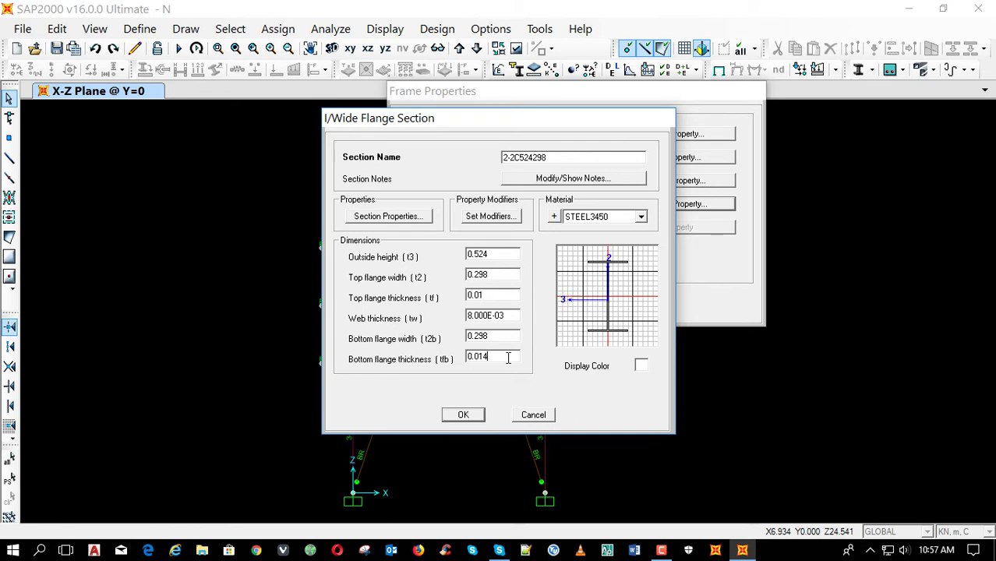
{"action": "key", "text": "BackSpace"}
{"action": "double_click", "coordinate": [474, 315]}
{"action": "left_click", "coordinate": [471, 318]}
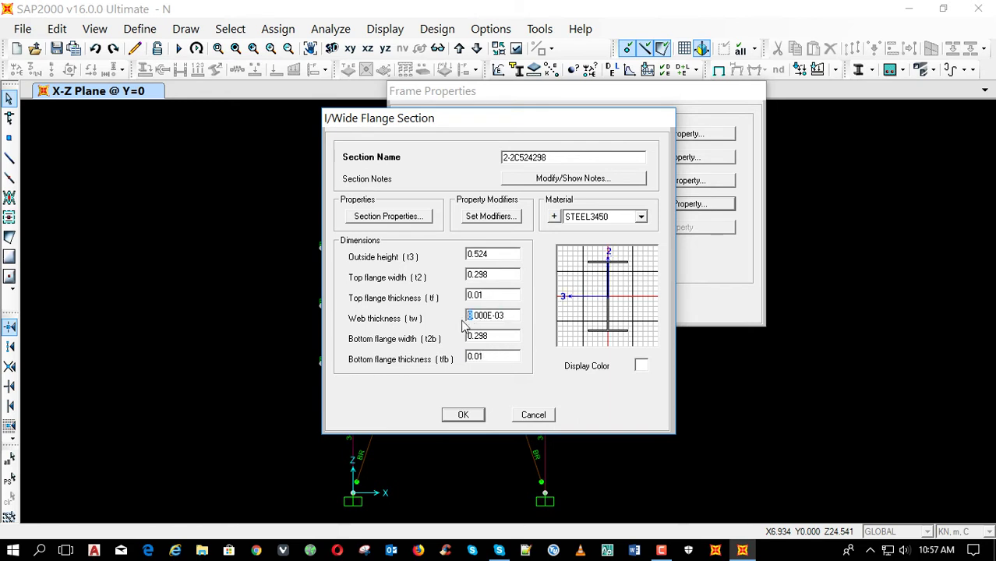
{"action": "key", "text": "BackSpace"}
{"action": "type", "text": "6"}
Set the column section's outside height to 0.392 m and rename it 2-2C392248.
{"action": "double_click", "coordinate": [503, 254]}
{"action": "left_click", "coordinate": [500, 255]}
{"action": "left_click_drag", "start_coordinate": [499, 255], "coordinate": [473, 255]}
{"action": "type", "text": "35"}
{"action": "left_click_drag", "start_coordinate": [548, 157], "coordinate": [519, 161]}
{"action": "type", "text": "392248"}
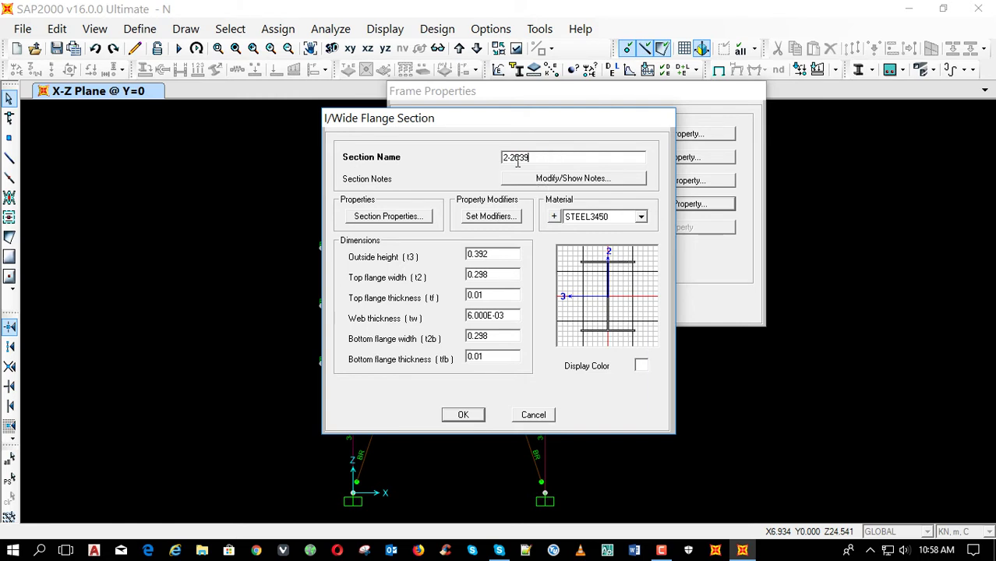
Set the top and bottom flange widths of section 2-2C392248 to 0.248 m and accept the frame property changes.
{"action": "key", "text": "Tab"}
{"action": "key", "text": "Tab"}
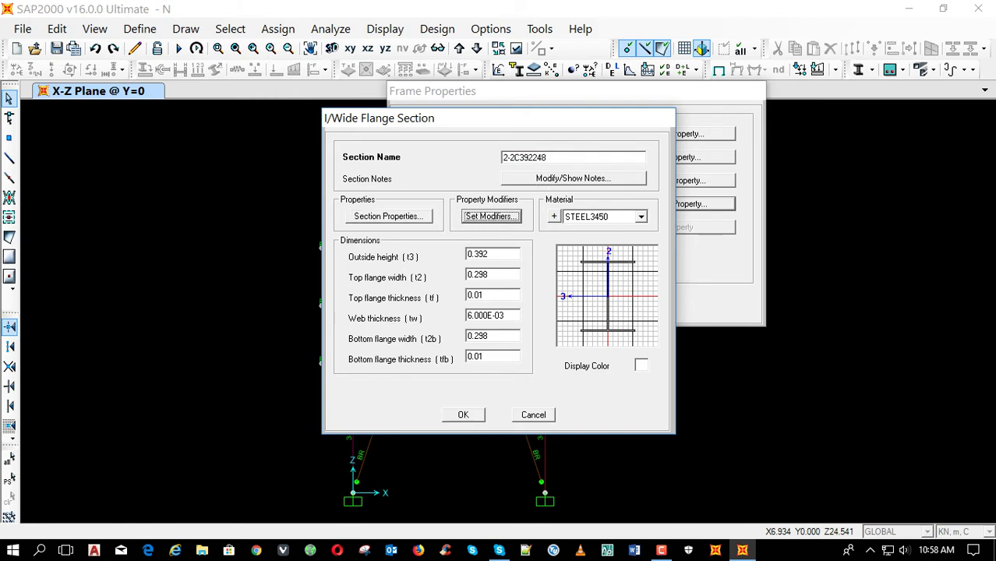
{"action": "key", "text": "Tab"}
{"action": "key", "text": "Tab"}
{"action": "key", "text": "Tab"}
{"action": "key", "text": "BackSpace"}
{"action": "type", "text": ".248"}
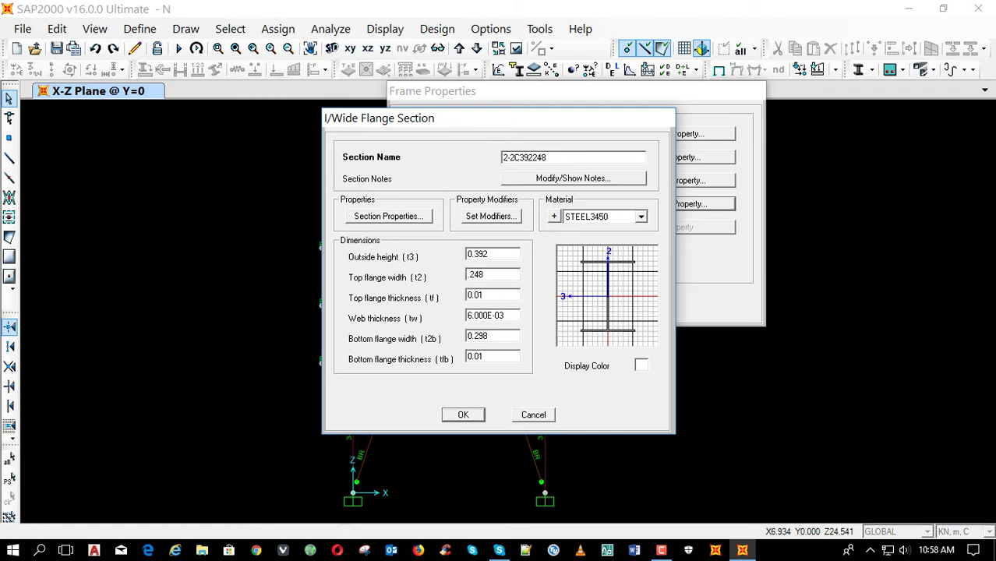
{"action": "key", "text": "Tab"}
{"action": "key", "text": "Tab"}
{"action": "key", "text": "Tab"}
{"action": "key", "text": "BackSpace"}
{"action": "type", "text": ".248"}
{"action": "left_click", "coordinate": [465, 415]}
{"action": "left_click", "coordinate": [537, 306]}
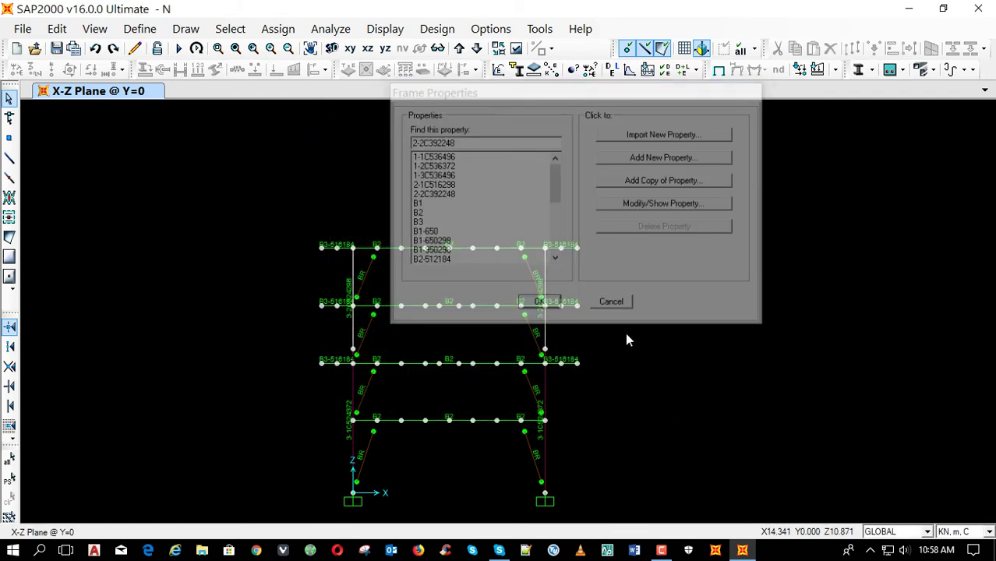
Run the analysis and the steel design check, and inspect the P-M ratios on the X-Z plane at Y=42.
{"action": "key", "text": "F5"}
{"action": "key", "text": "Return"}
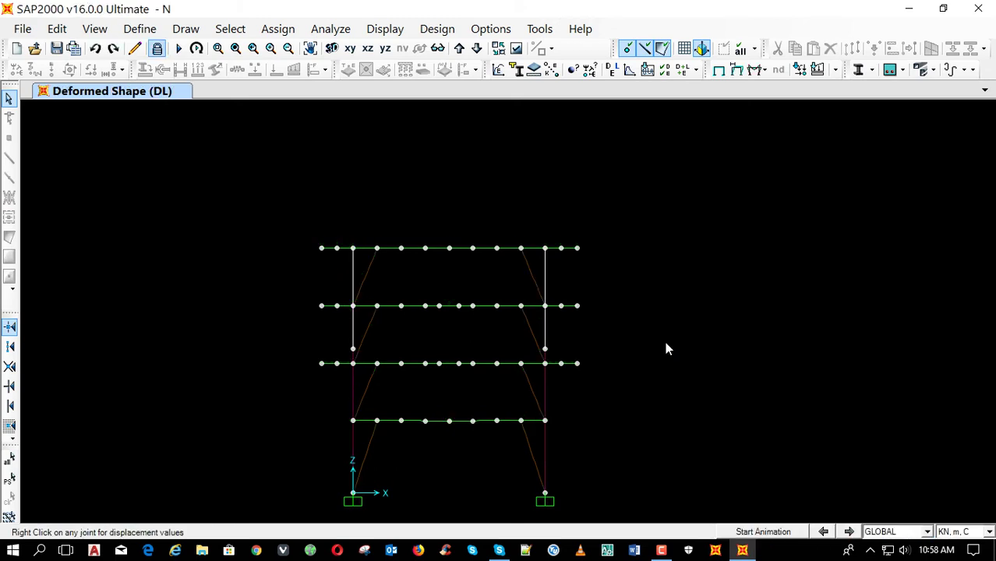
{"action": "key", "text": "shift+F5"}
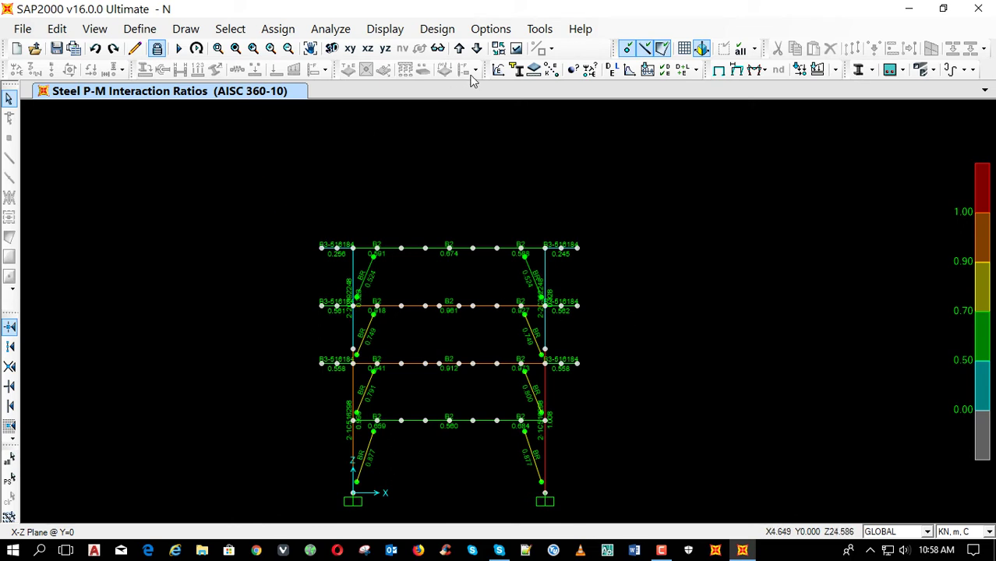
{"action": "left_click", "coordinate": [477, 48]}
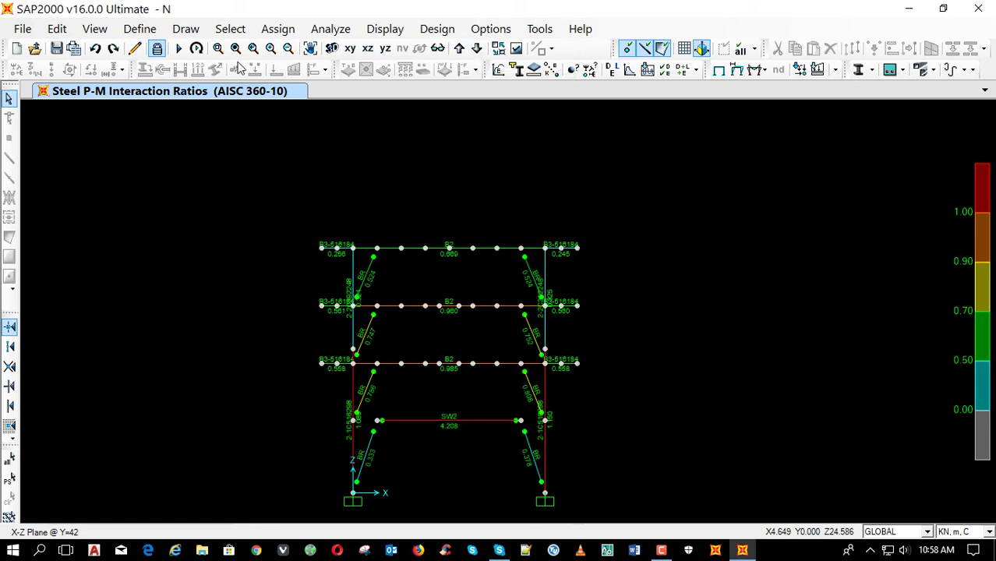
Unlock the model and set the top and bottom flange thicknesses of section 2-1C516298 to 0.012 m.
{"action": "left_click", "coordinate": [156, 48]}
{"action": "left_click", "coordinate": [530, 344]}
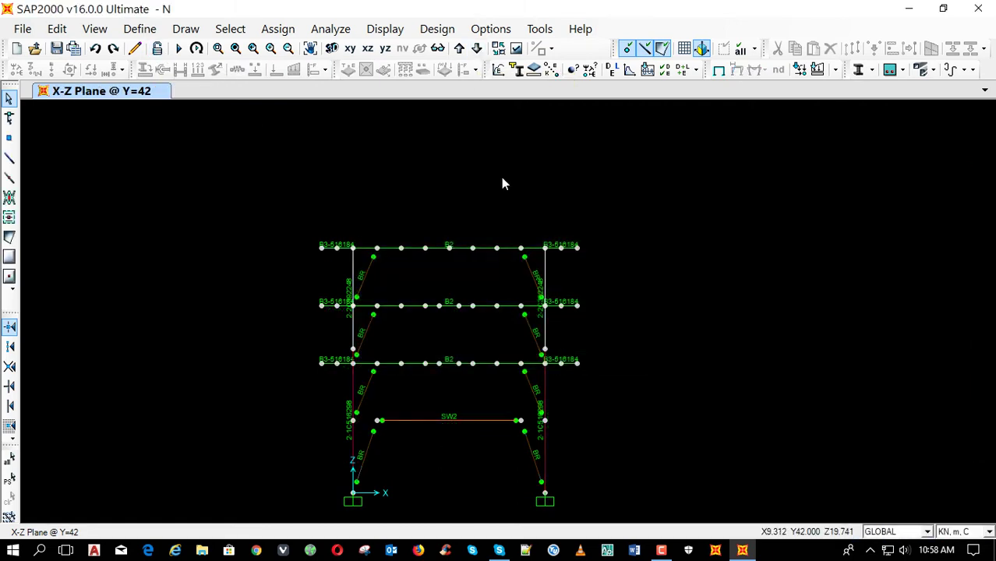
{"action": "left_click", "coordinate": [519, 76]}
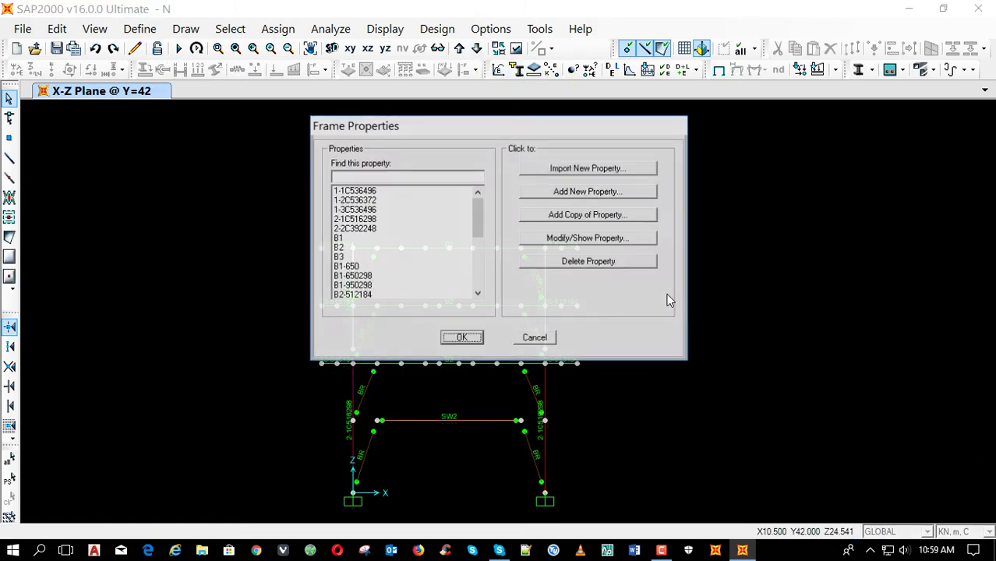
{"action": "left_click", "coordinate": [390, 221]}
{"action": "left_click", "coordinate": [544, 240]}
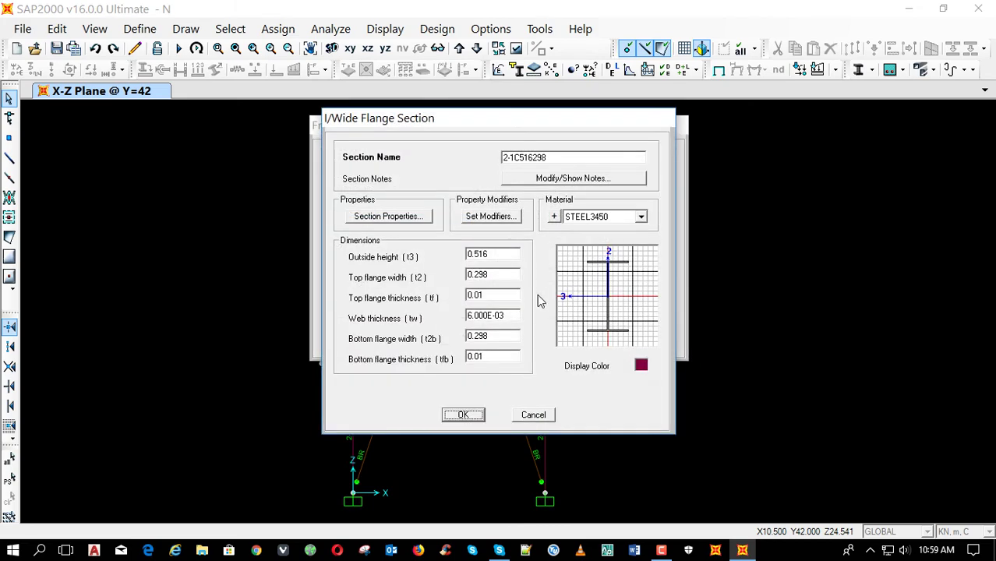
{"action": "left_click", "coordinate": [508, 295]}
{"action": "type", "text": "2"}
{"action": "double_click", "coordinate": [495, 356]}
{"action": "type", "text": "0.012"}
Set the column section's outside height to 0.396 m, rename it 2-1C396298 and accept the section.
{"action": "double_click", "coordinate": [502, 255]}
{"action": "left_click_drag", "start_coordinate": [508, 254], "coordinate": [475, 259]}
{"action": "type", "text": "396"}
{"action": "left_click_drag", "start_coordinate": [534, 158], "coordinate": [519, 159]}
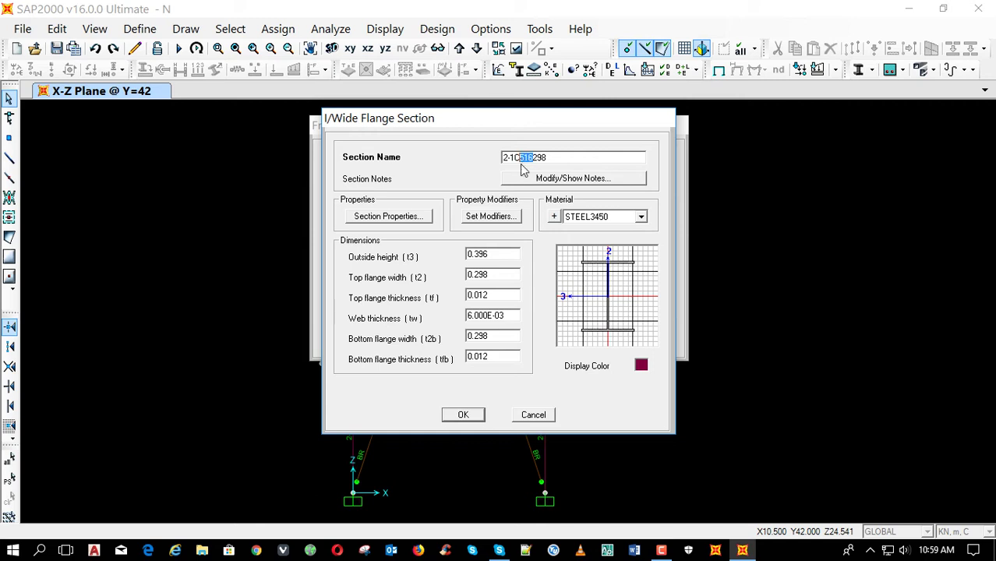
{"action": "type", "text": "396"}
{"action": "left_click", "coordinate": [464, 416]}
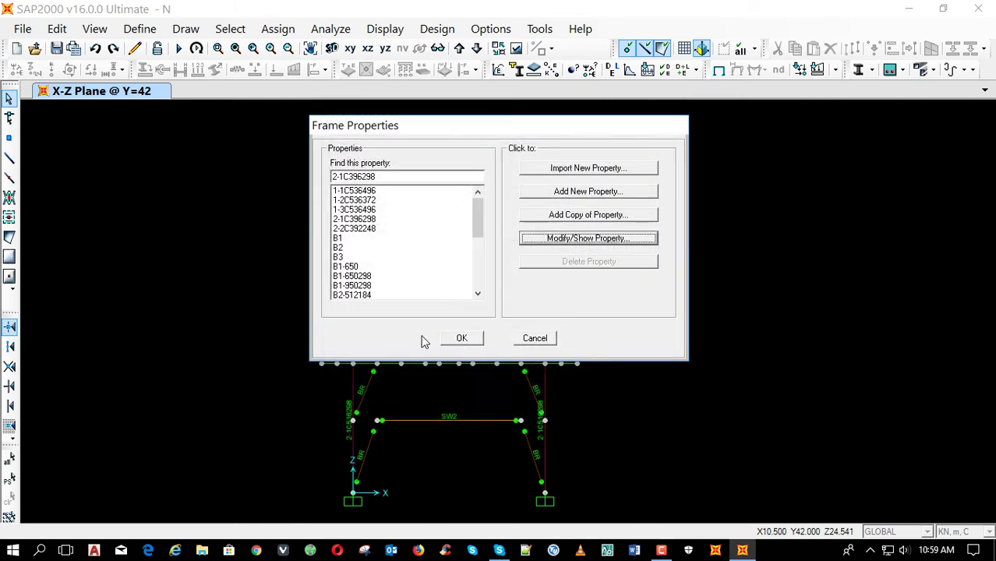
Set the top flange thickness of section 2-2C392248 to 0.008 m and start editing its bottom flange thickness.
{"action": "left_click", "coordinate": [377, 220]}
{"action": "left_click", "coordinate": [382, 230]}
{"action": "left_click", "coordinate": [550, 238]}
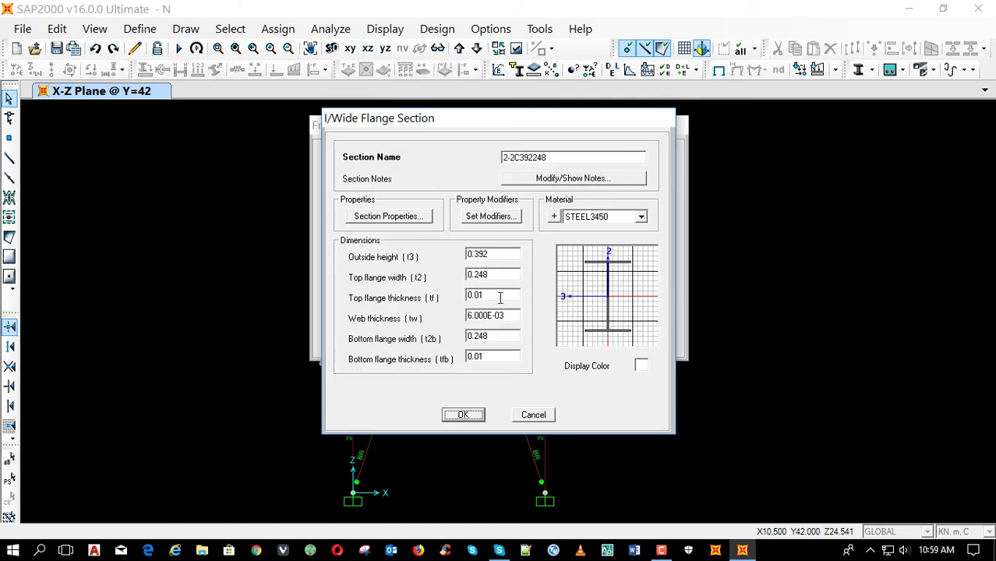
{"action": "double_click", "coordinate": [500, 298]}
{"action": "left_click_drag", "start_coordinate": [479, 297], "coordinate": [492, 297]}
{"action": "type", "text": "08"}
{"action": "double_click", "coordinate": [489, 358]}
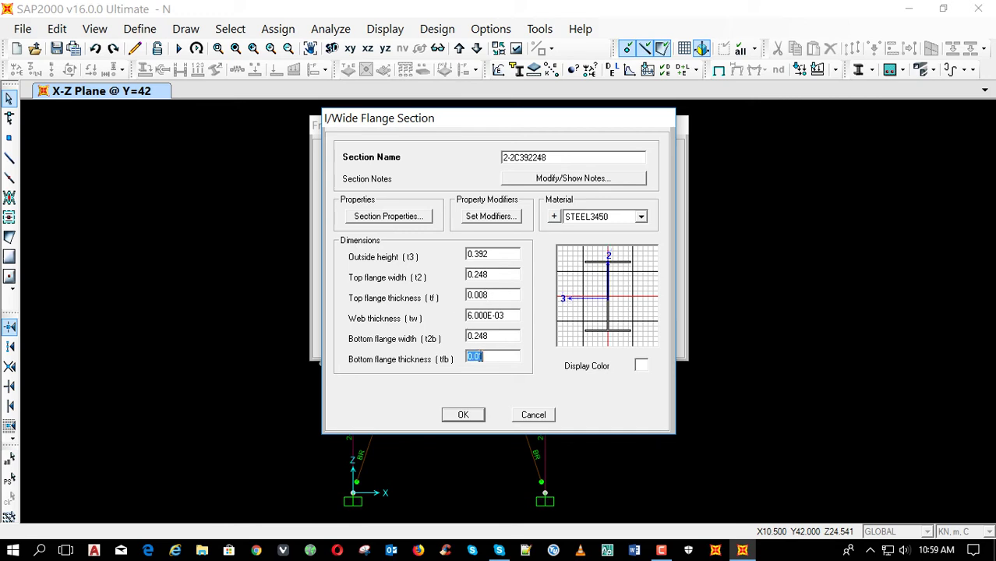